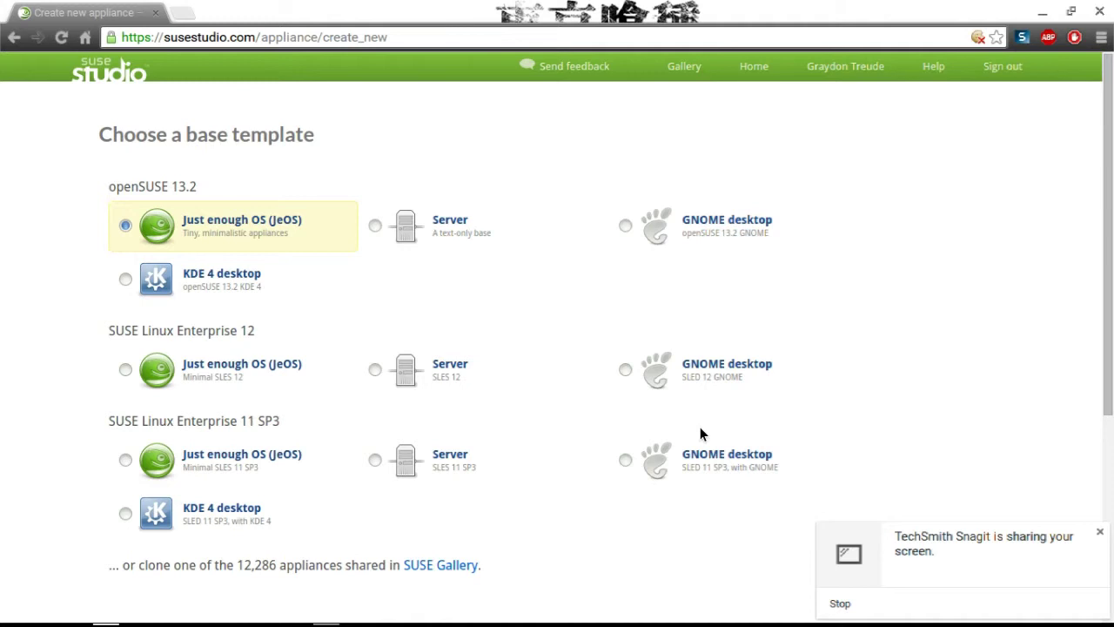
Replace the default appliance name with 'os9' and try creating the appliance.
{"action": "left_click", "coordinate": [829, 538]}
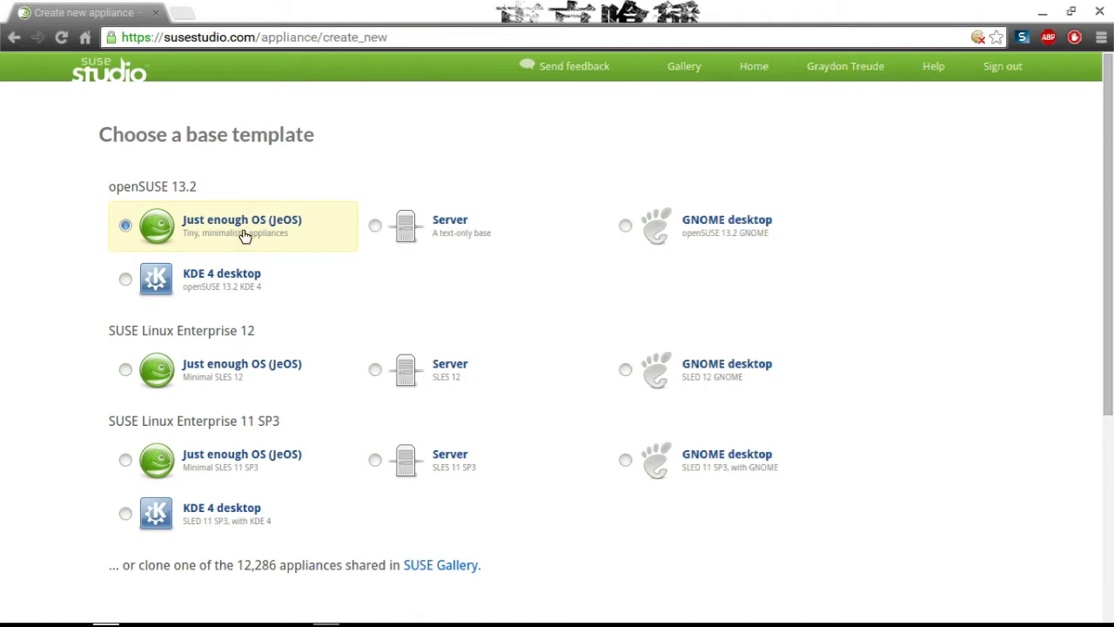
{"action": "scroll", "coordinate": [676, 229], "scroll_direction": "down", "scroll_amount": 4}
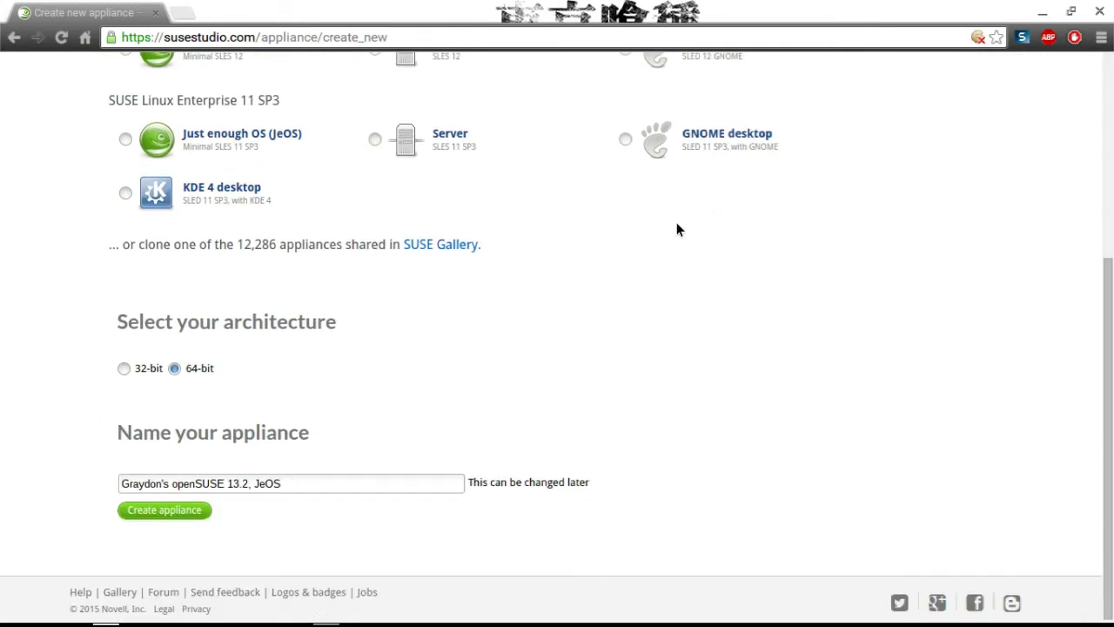
{"action": "triple_click", "coordinate": [319, 473]}
{"action": "key", "text": "BackSpace"}
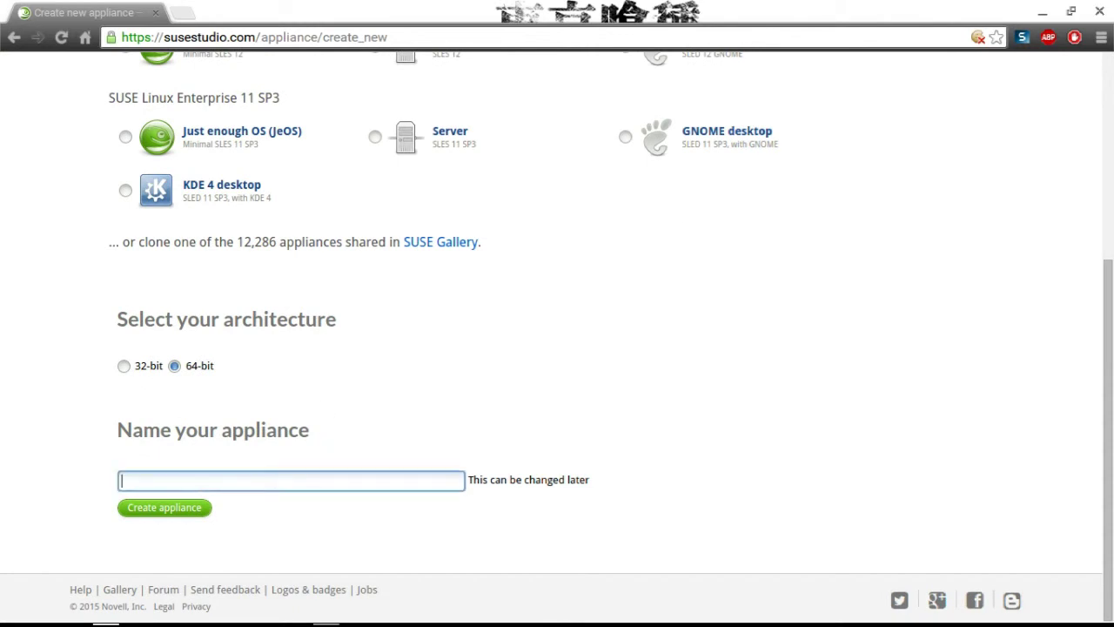
{"action": "type", "text": "os9"}
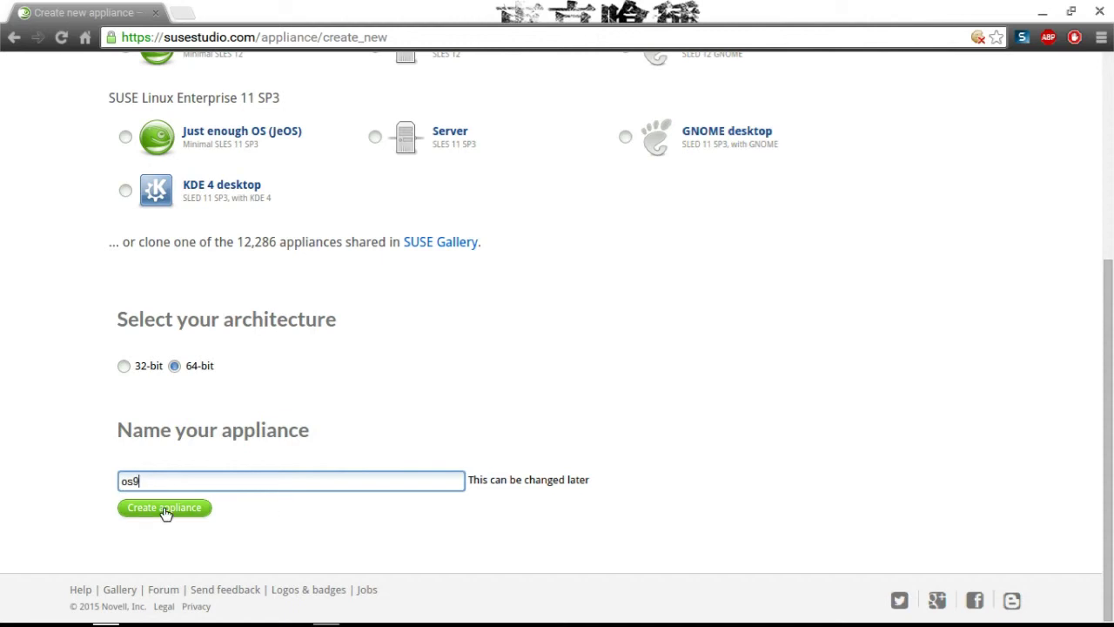
{"action": "left_click", "coordinate": [164, 507]}
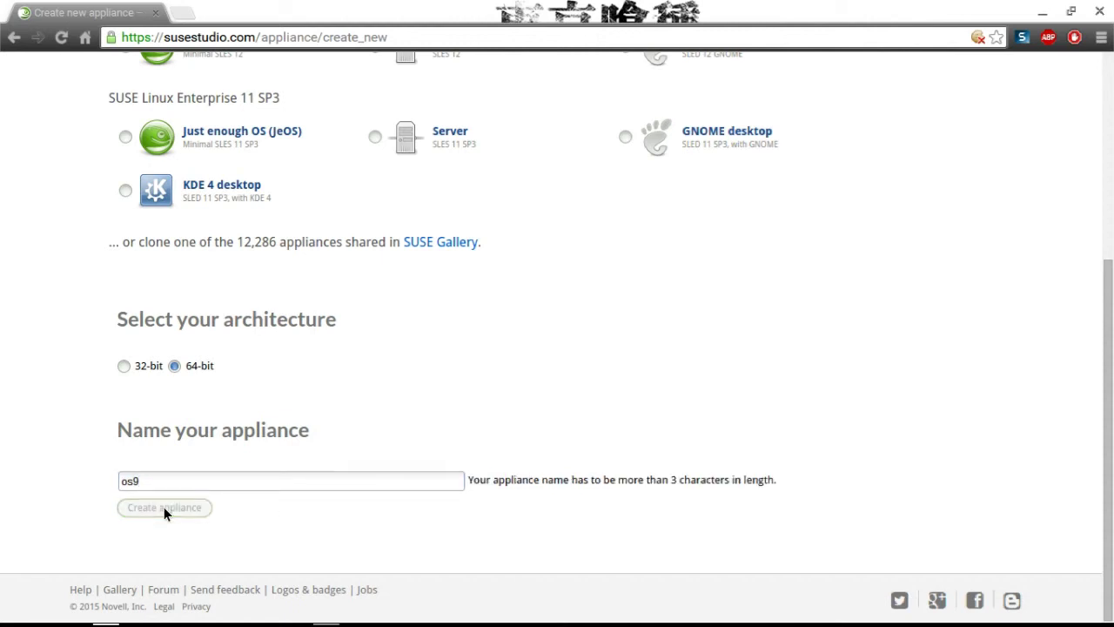
Give the appliance the longer name 'linuxofdoom' and create the 64-bit appliance.
{"action": "left_click", "coordinate": [210, 484]}
{"action": "key", "text": "BackSpace"}
{"action": "key", "text": "BackSpace"}
{"action": "key", "text": "BackSpace"}
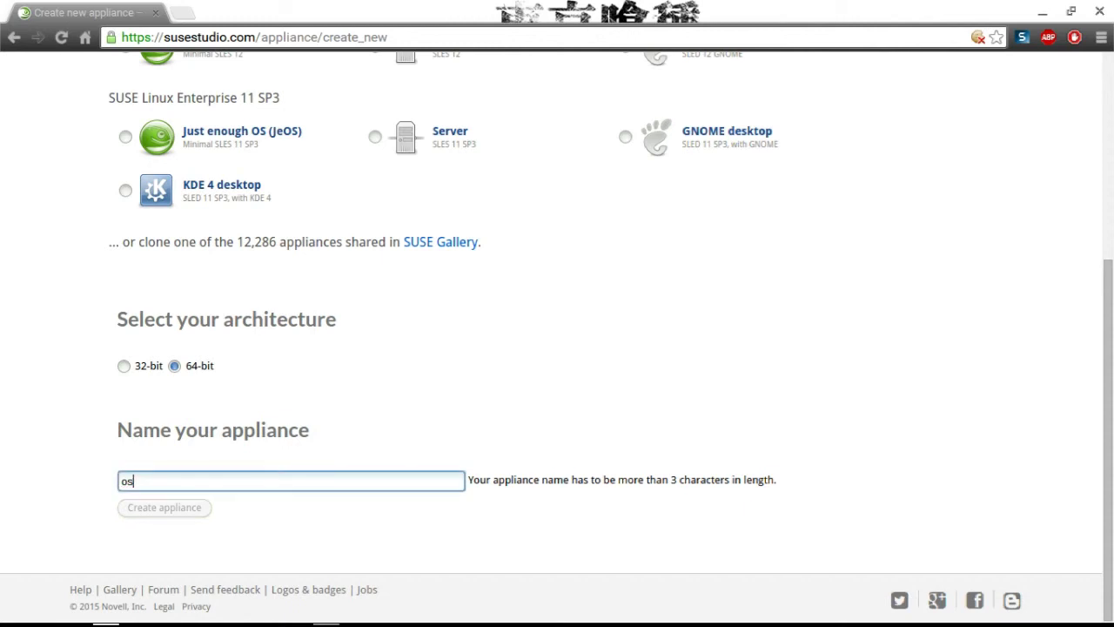
{"action": "type", "text": "linuxof"}
{"action": "type", "text": "theday"}
{"action": "key", "text": "Return"}
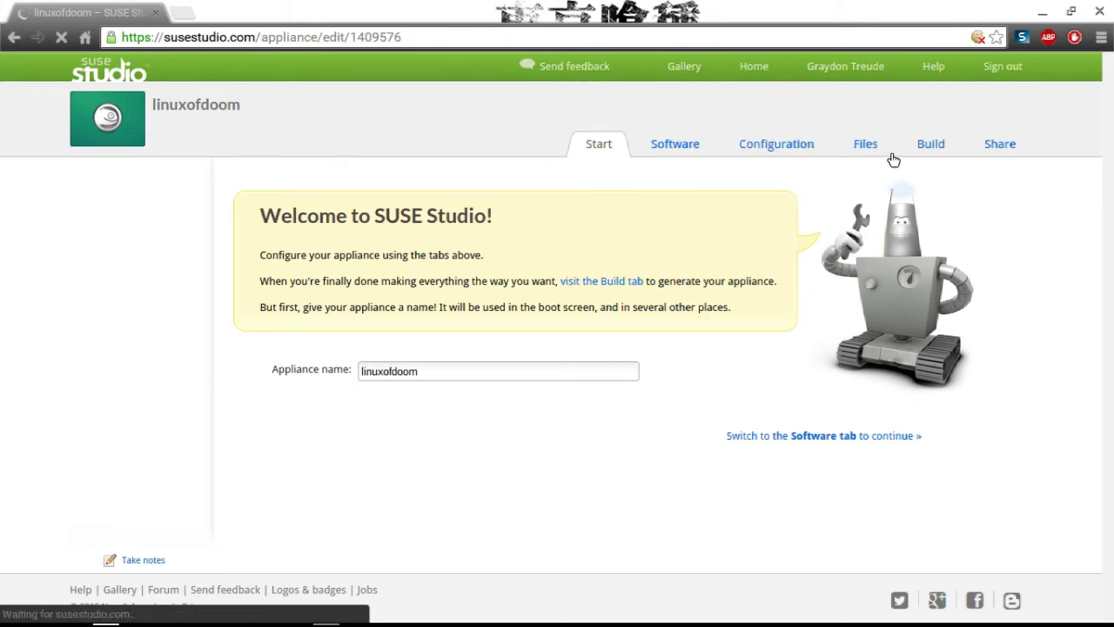
Go to the appliance's Software page and search for aurduino.
{"action": "left_click", "coordinate": [924, 148]}
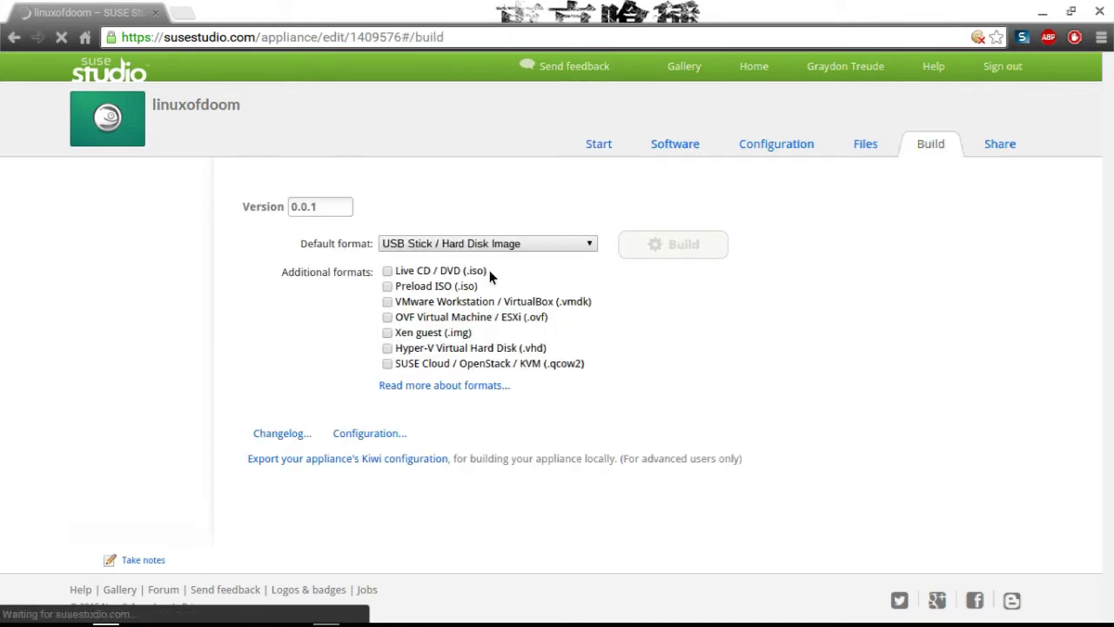
{"action": "left_click", "coordinate": [661, 144]}
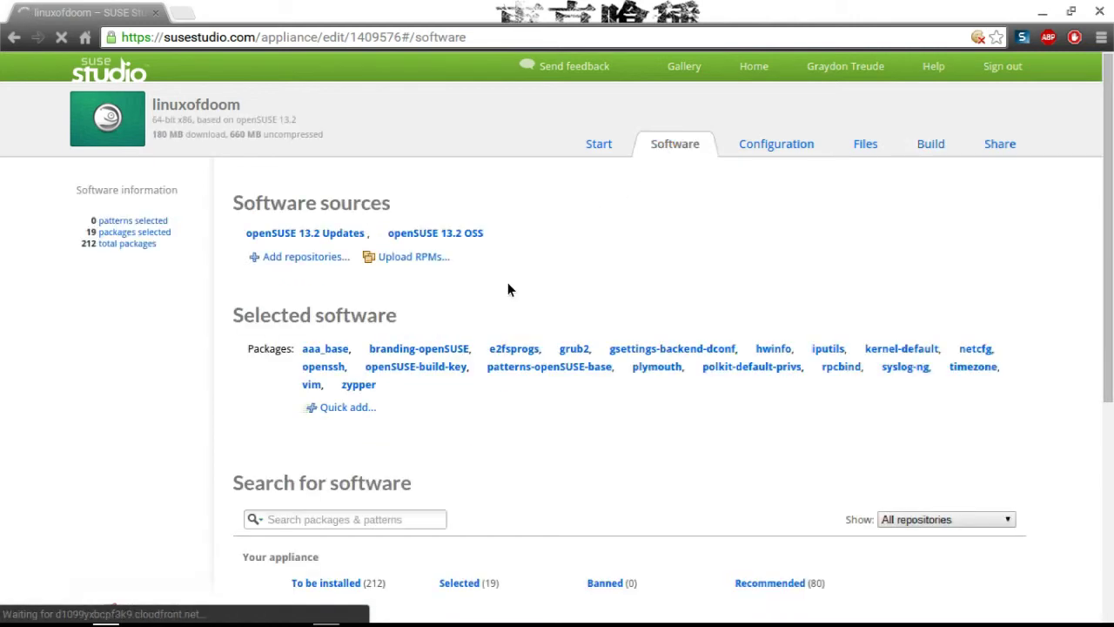
{"action": "left_click", "coordinate": [404, 517]}
{"action": "type", "text": "aurduino"}
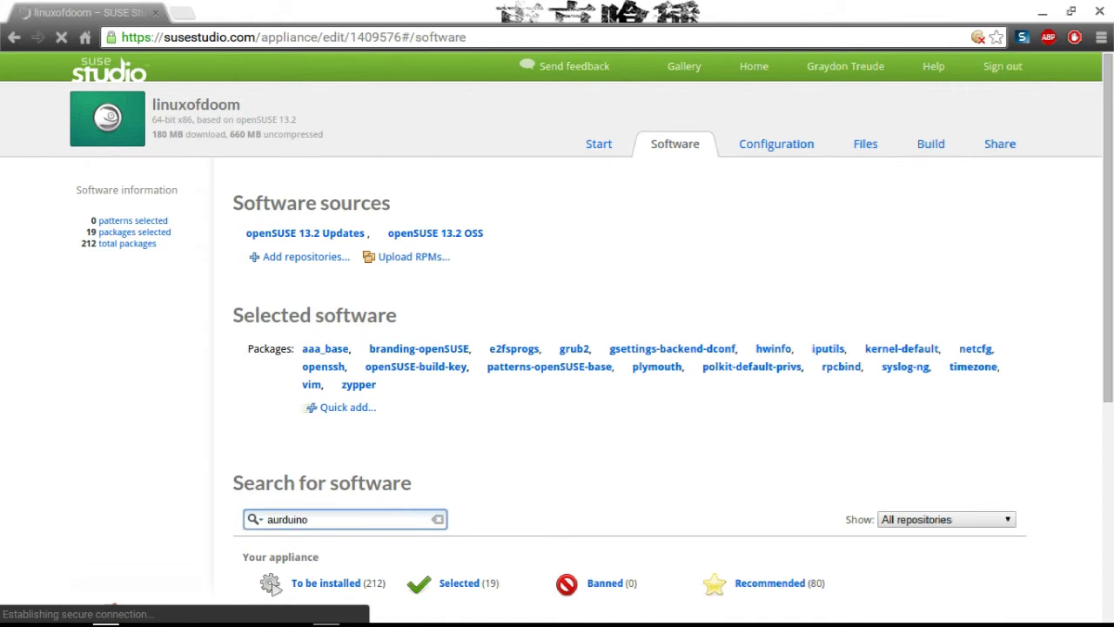
{"action": "key", "text": "BackSpace"}
{"action": "key", "text": "BackSpace"}
{"action": "key", "text": "BackSpace"}
{"action": "key", "text": "BackSpace"}
{"action": "key", "text": "BackSpace"}
{"action": "key", "text": "BackSpace"}
{"action": "key", "text": "BackSpace"}
{"action": "key", "text": "BackSpace"}
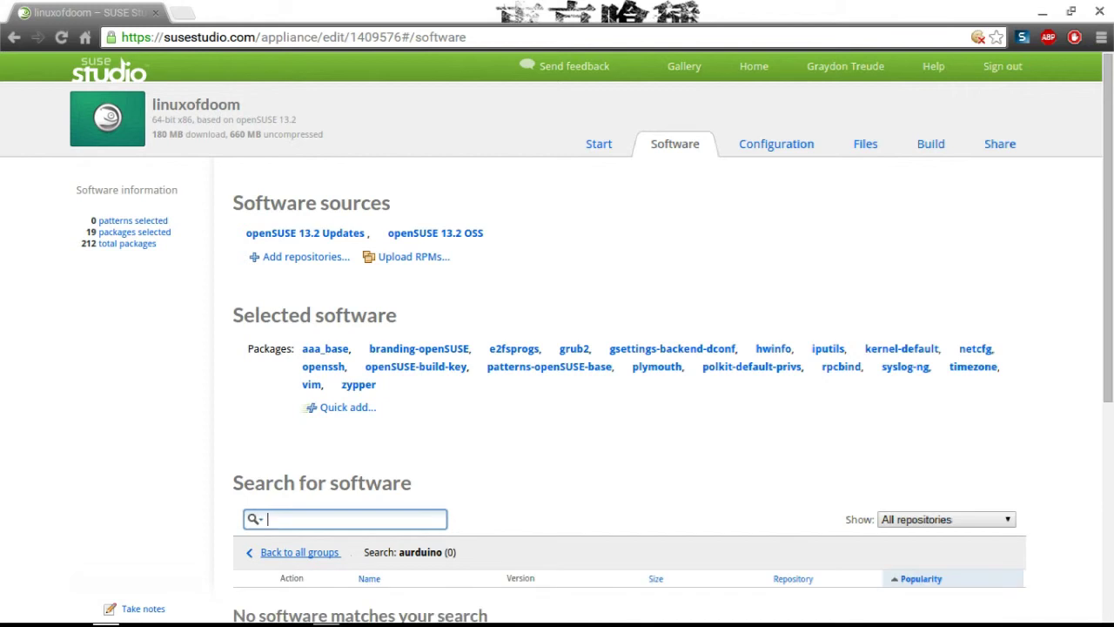
Search the software for metasploit and then aircrack, neither finding packages.
{"action": "type", "text": "metasplo"}
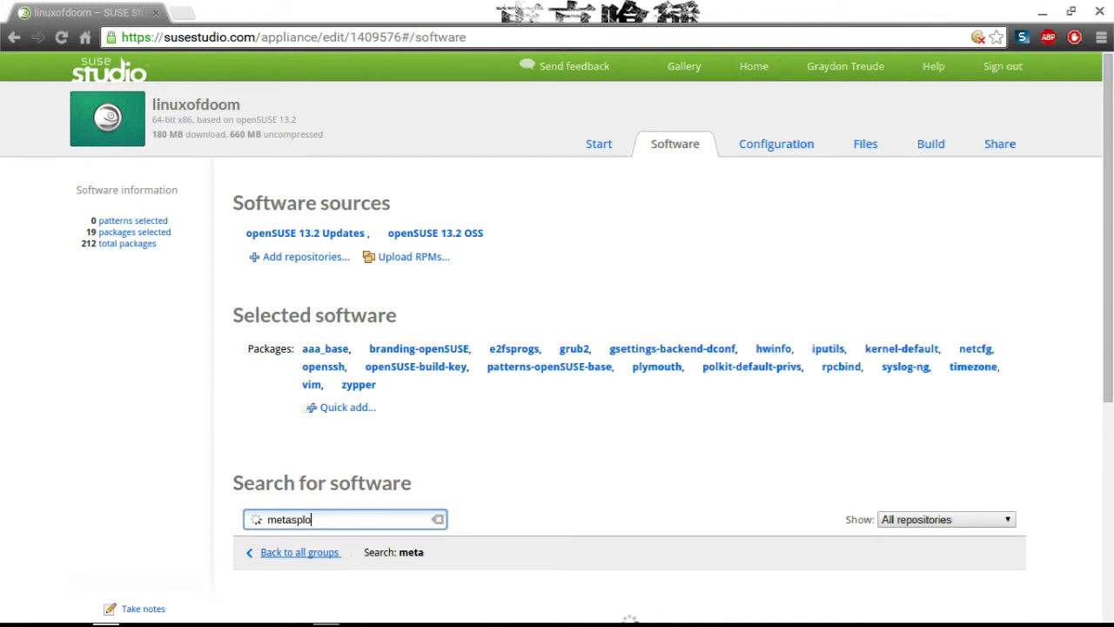
{"action": "type", "text": "it"}
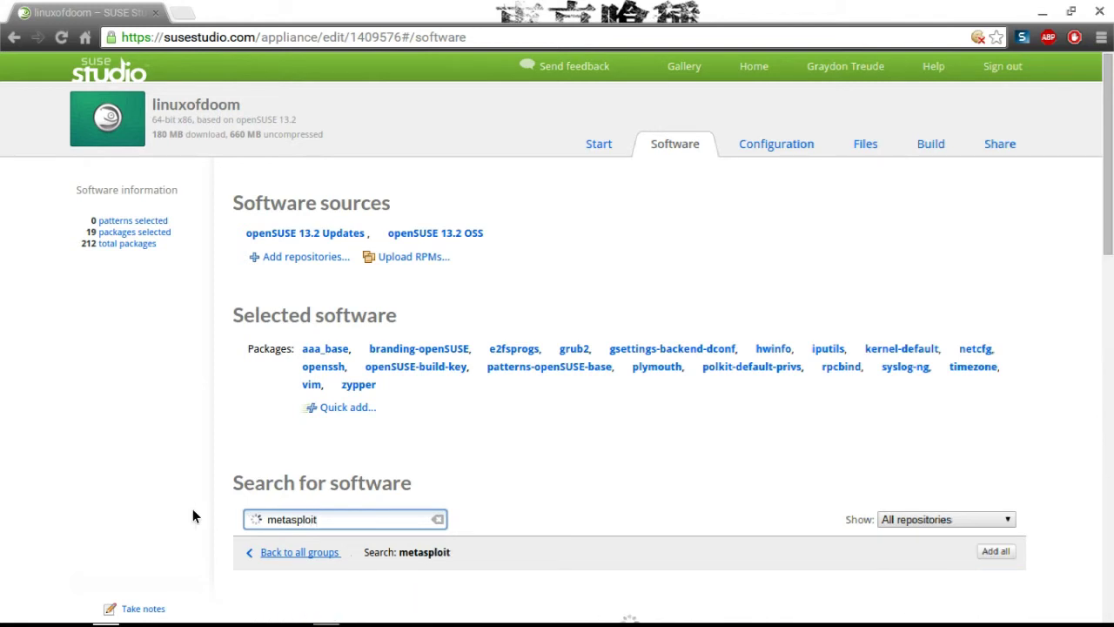
{"action": "scroll", "coordinate": [192, 508], "scroll_direction": "down", "scroll_amount": 2}
{"action": "key", "text": "BackSpace"}
{"action": "key", "text": "BackSpace"}
{"action": "key", "text": "BackSpace"}
{"action": "key", "text": "BackSpace"}
{"action": "key", "text": "BackSpace"}
{"action": "key", "text": "BackSpace"}
{"action": "key", "text": "BackSpace"}
{"action": "key", "text": "BackSpace"}
{"action": "key", "text": "BackSpace"}
{"action": "key", "text": "BackSpace"}
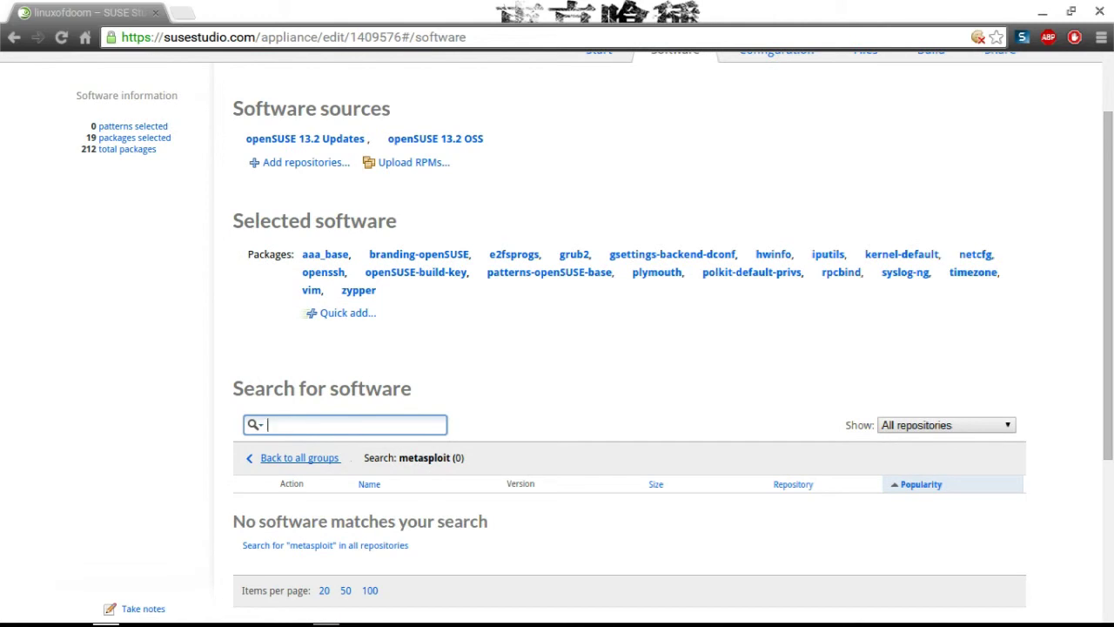
{"action": "type", "text": "aircrack"}
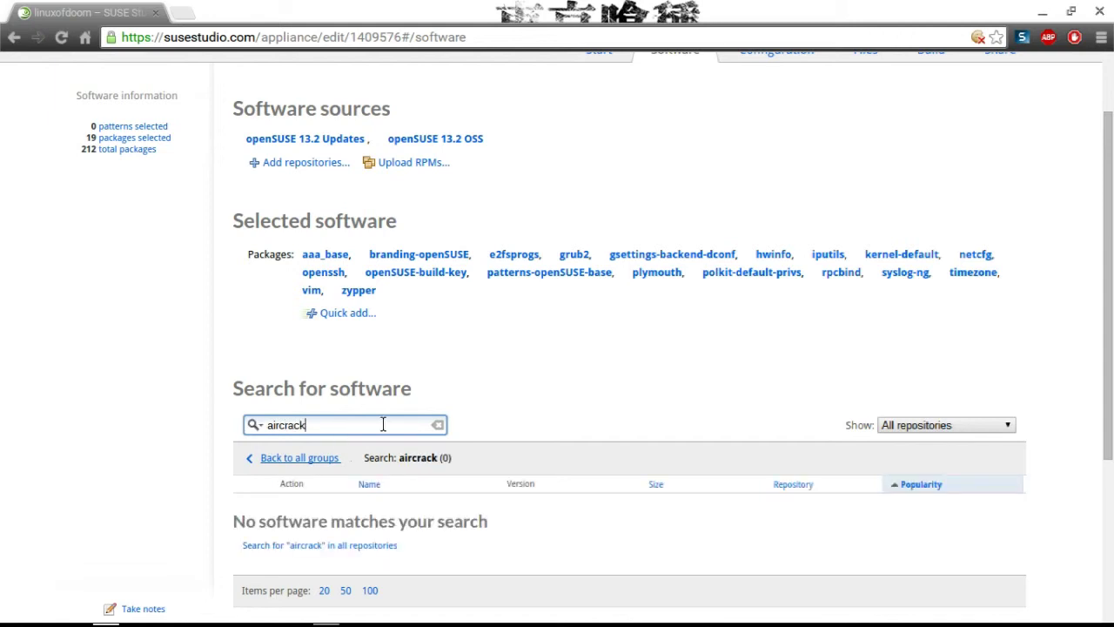
{"action": "left_click", "coordinate": [0, 372]}
{"action": "scroll", "coordinate": [0, 372], "scroll_direction": "up", "scroll_amount": 1}
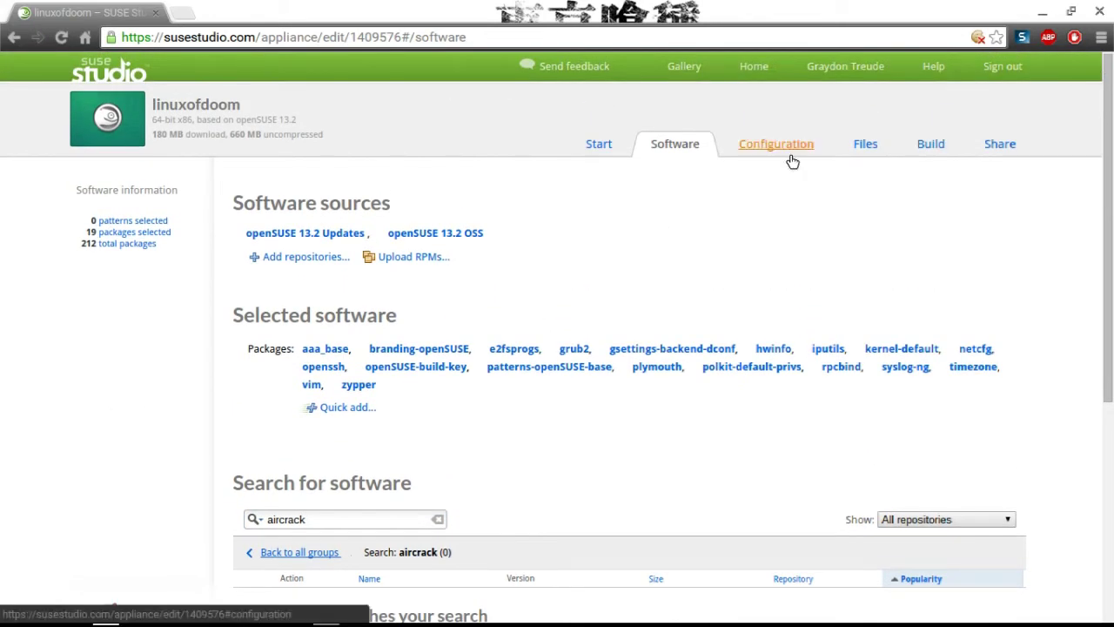
Open the appliance configuration and browse the default language list.
{"action": "left_click", "coordinate": [790, 155]}
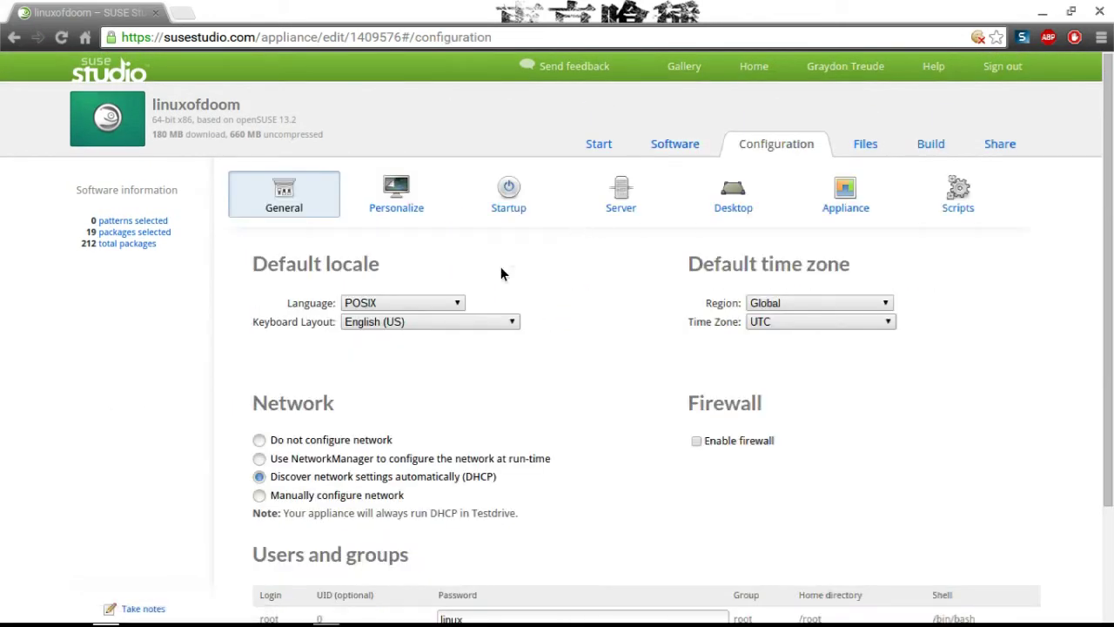
{"action": "left_click", "coordinate": [428, 304]}
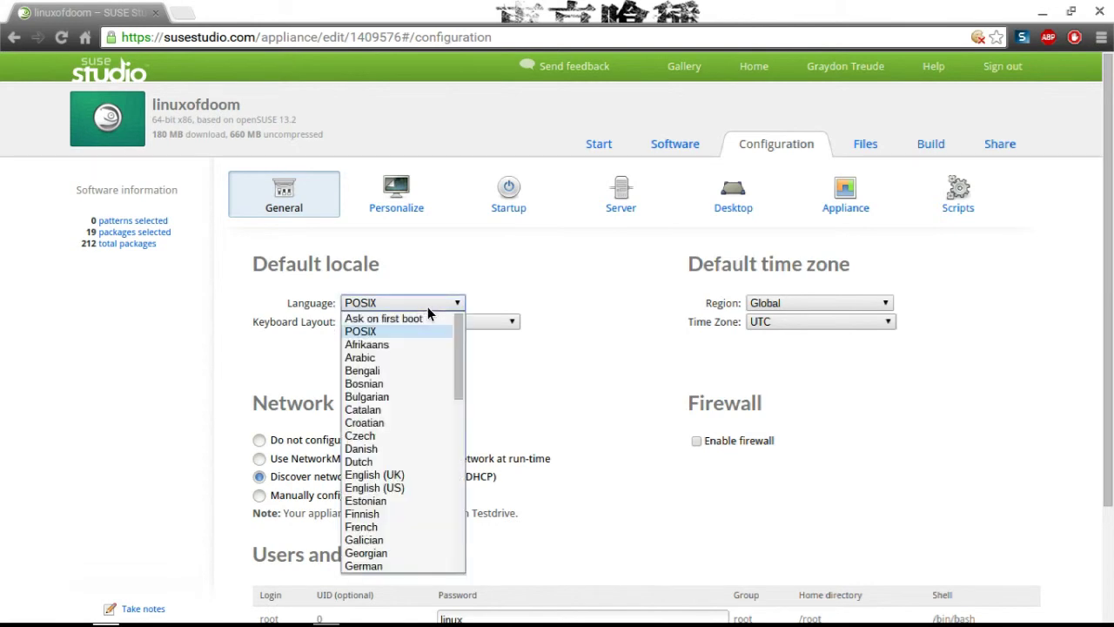
{"action": "scroll", "coordinate": [427, 314], "scroll_direction": "down", "scroll_amount": 3}
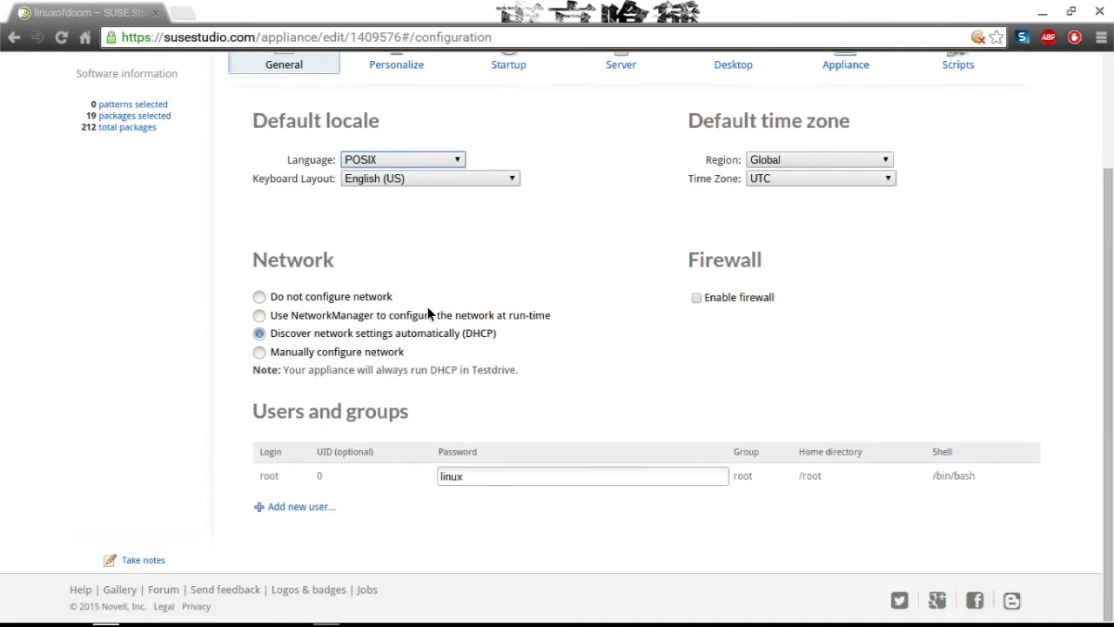
{"action": "left_click", "coordinate": [423, 158]}
{"action": "scroll", "coordinate": [386, 324], "scroll_direction": "down", "scroll_amount": 2}
{"action": "scroll", "coordinate": [386, 316], "scroll_direction": "down", "scroll_amount": 5}
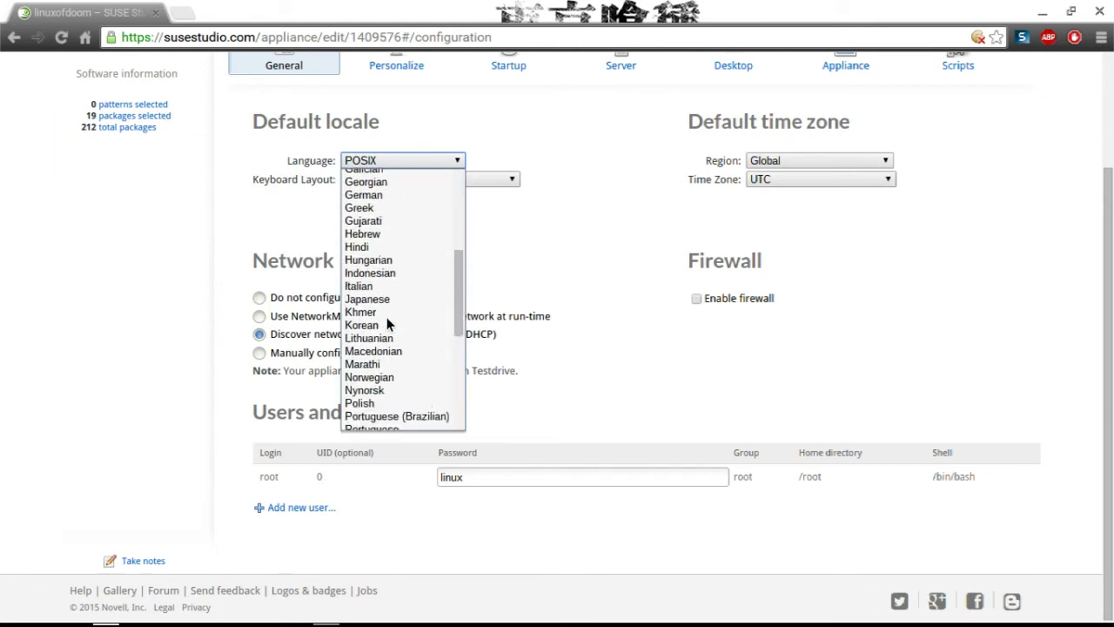
{"action": "scroll", "coordinate": [387, 317], "scroll_direction": "up", "scroll_amount": 7}
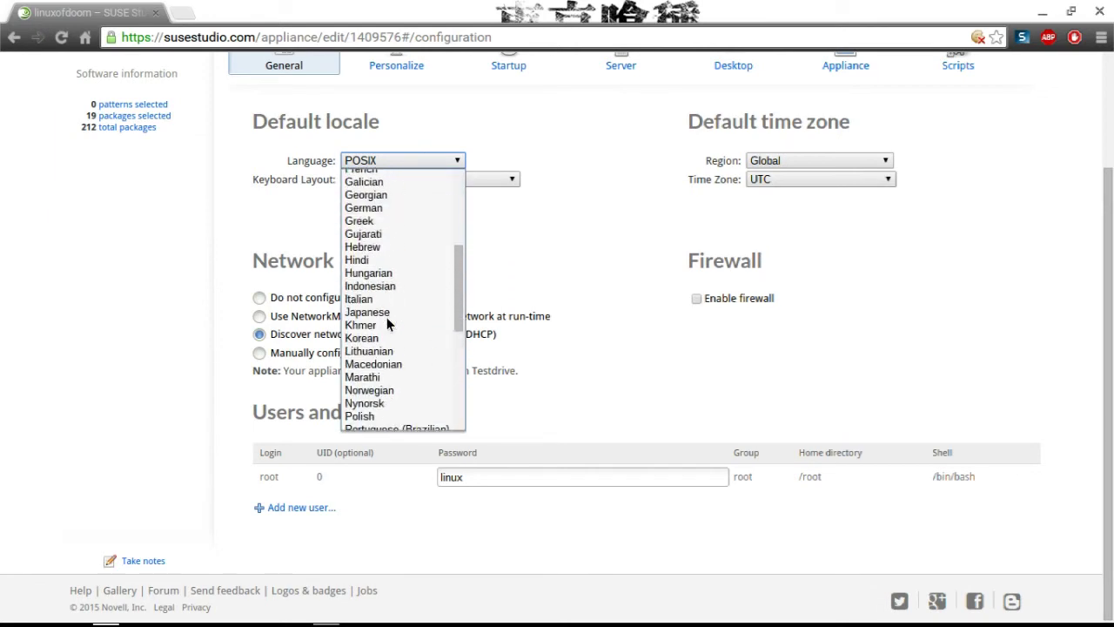
Set the default language to Ask on first boot and enable the firewall.
{"action": "scroll", "coordinate": [386, 316], "scroll_direction": "up", "scroll_amount": 1}
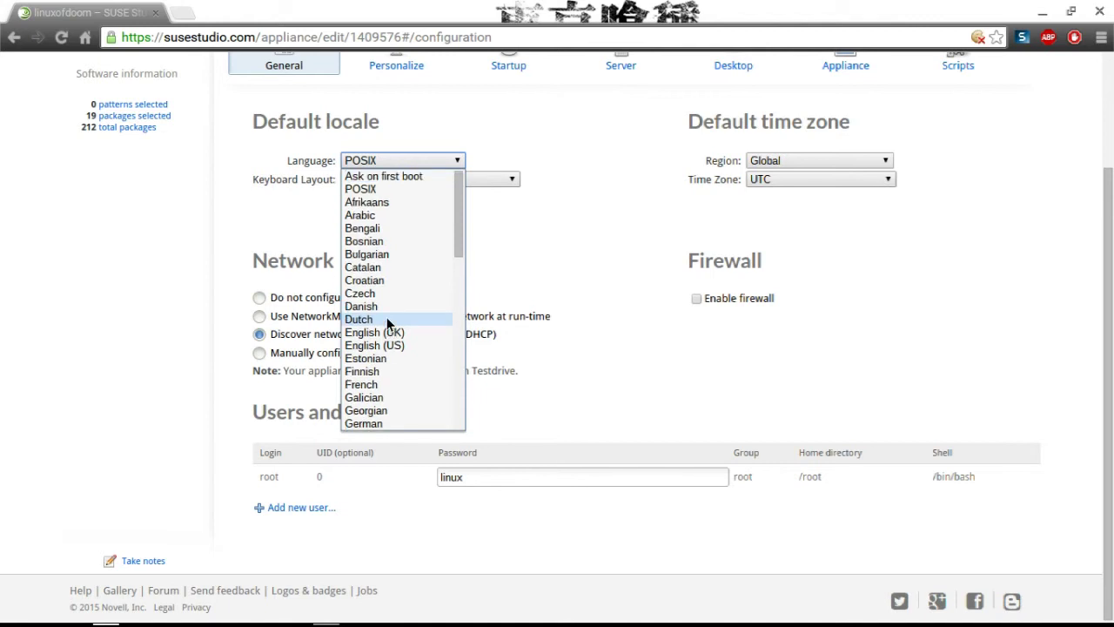
{"action": "scroll", "coordinate": [388, 320], "scroll_direction": "down", "scroll_amount": 8}
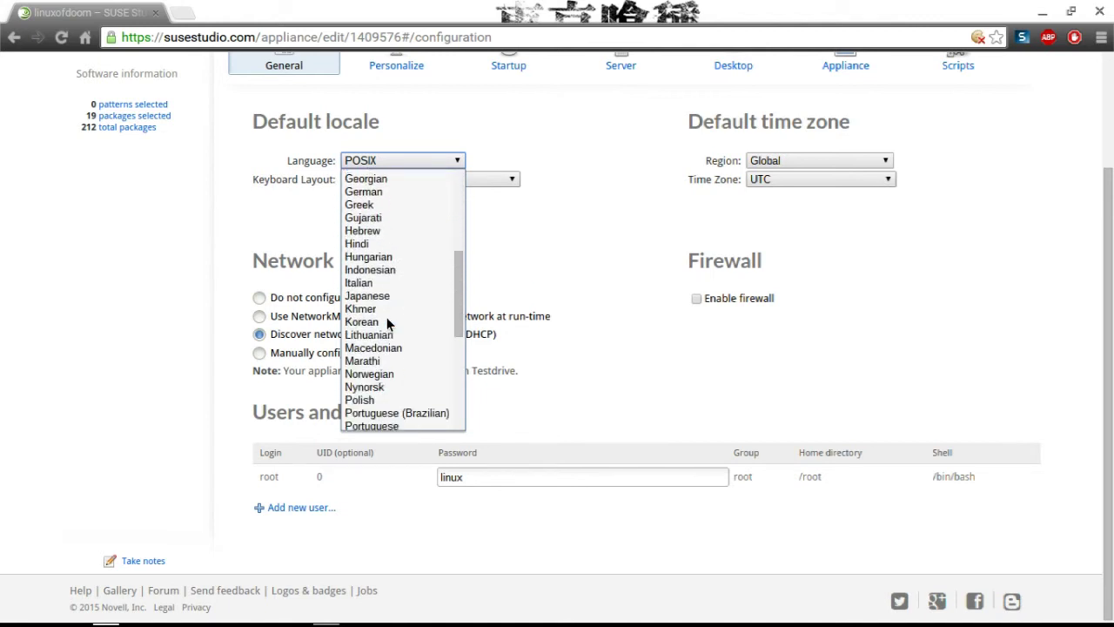
{"action": "scroll", "coordinate": [386, 316], "scroll_direction": "down", "scroll_amount": 5}
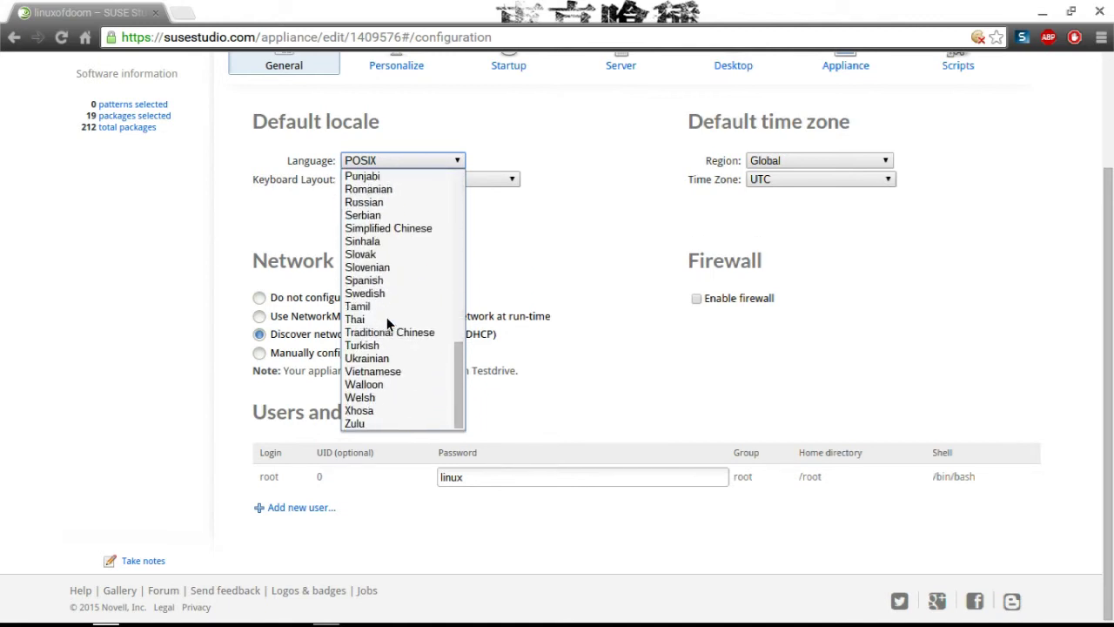
{"action": "scroll", "coordinate": [386, 317], "scroll_direction": "up", "scroll_amount": 5}
{"action": "scroll", "coordinate": [386, 316], "scroll_direction": "up", "scroll_amount": 6}
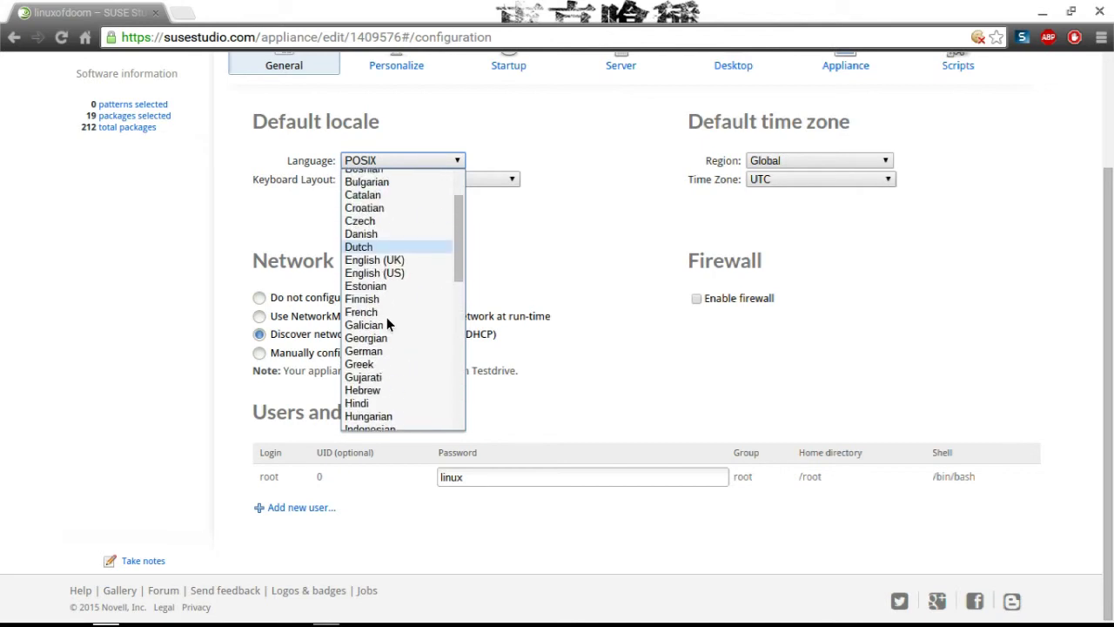
{"action": "scroll", "coordinate": [386, 320], "scroll_direction": "up", "scroll_amount": 2}
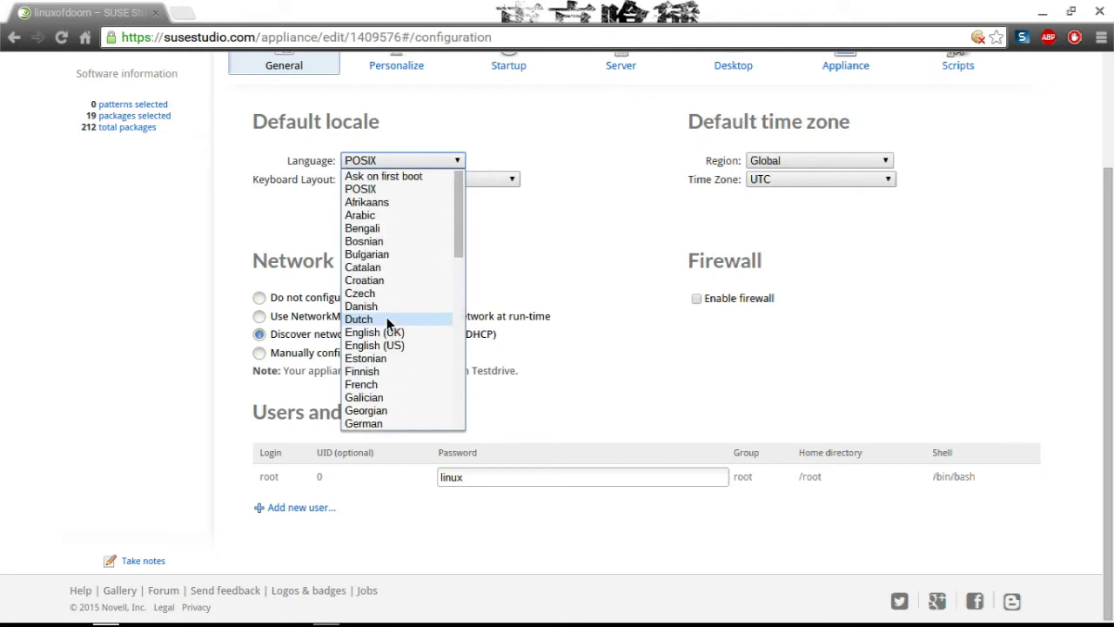
{"action": "left_click", "coordinate": [402, 175]}
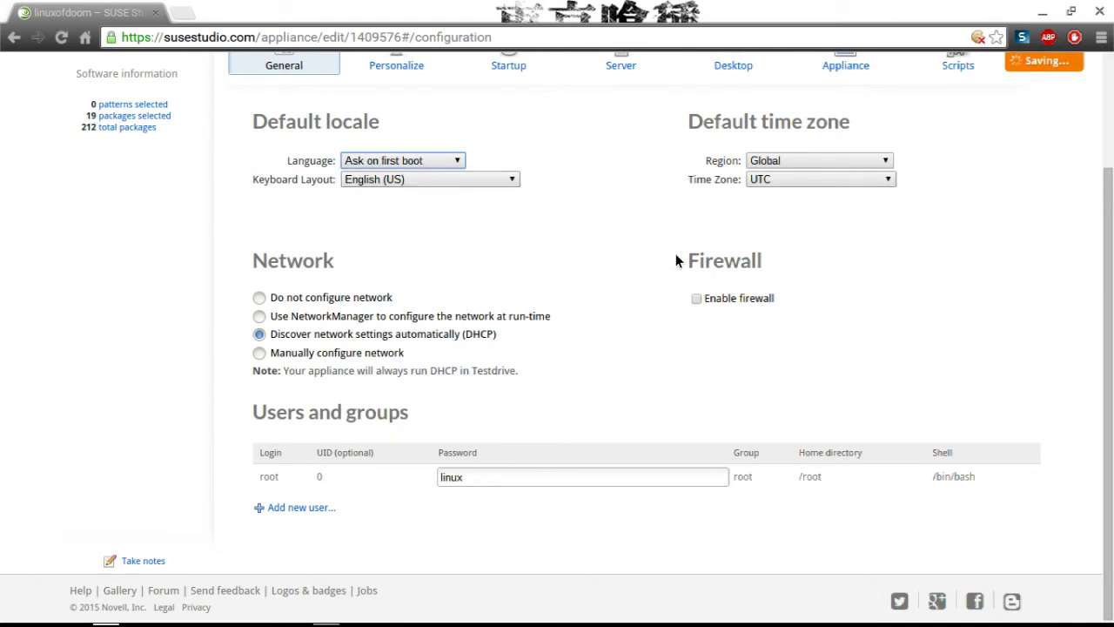
{"action": "left_click", "coordinate": [697, 298]}
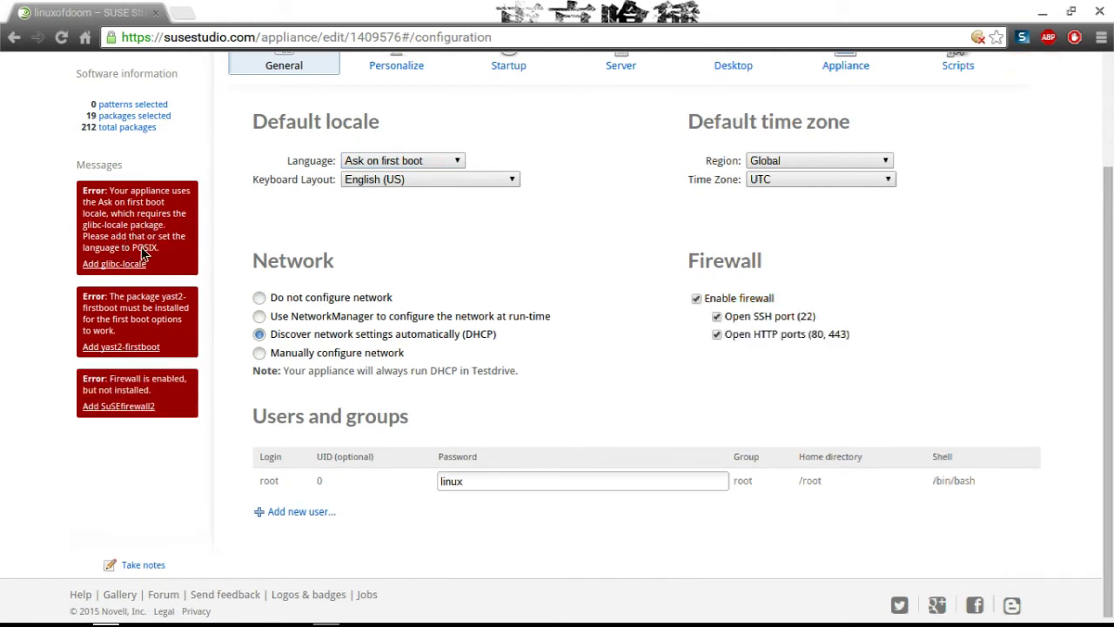
Set the language to POSIX and add the missing SuSEfirewall2 package.
{"action": "left_click", "coordinate": [367, 161]}
{"action": "left_click", "coordinate": [368, 191]}
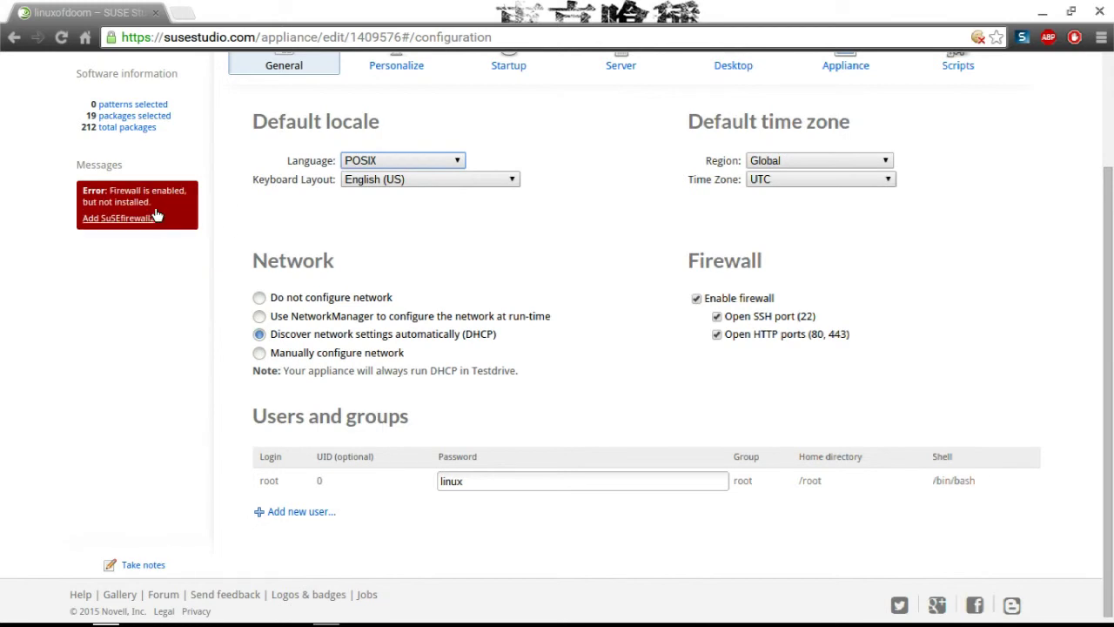
{"action": "left_click", "coordinate": [146, 225]}
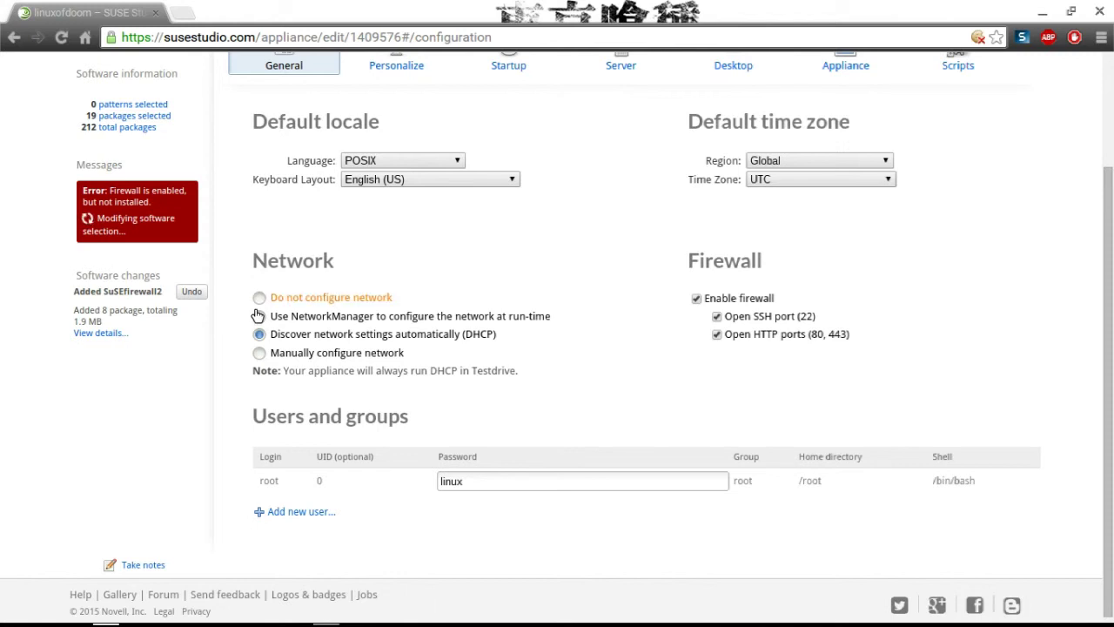
Use NetworkManager for networking, change the root password, and add the NetworkManager package.
{"action": "left_click", "coordinate": [259, 353]}
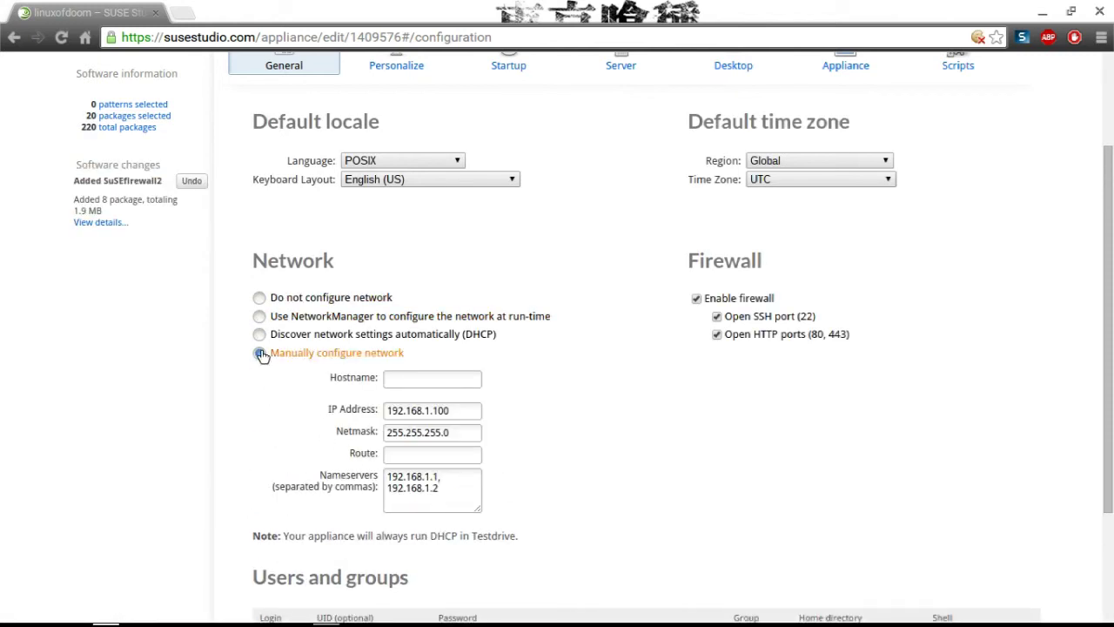
{"action": "left_click", "coordinate": [258, 317]}
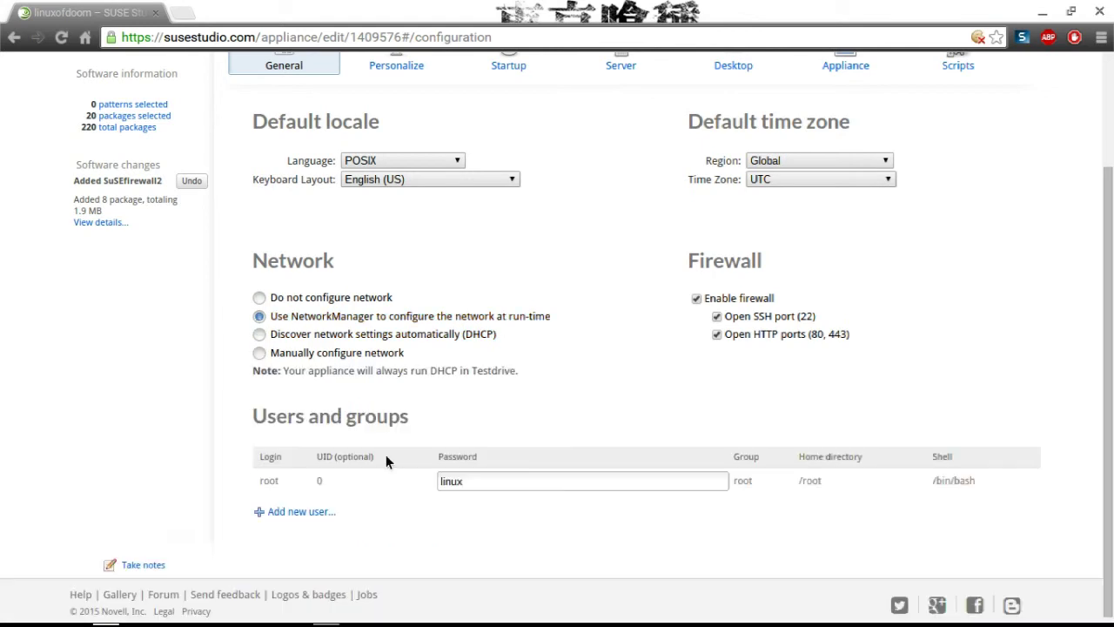
{"action": "left_click", "coordinate": [467, 479]}
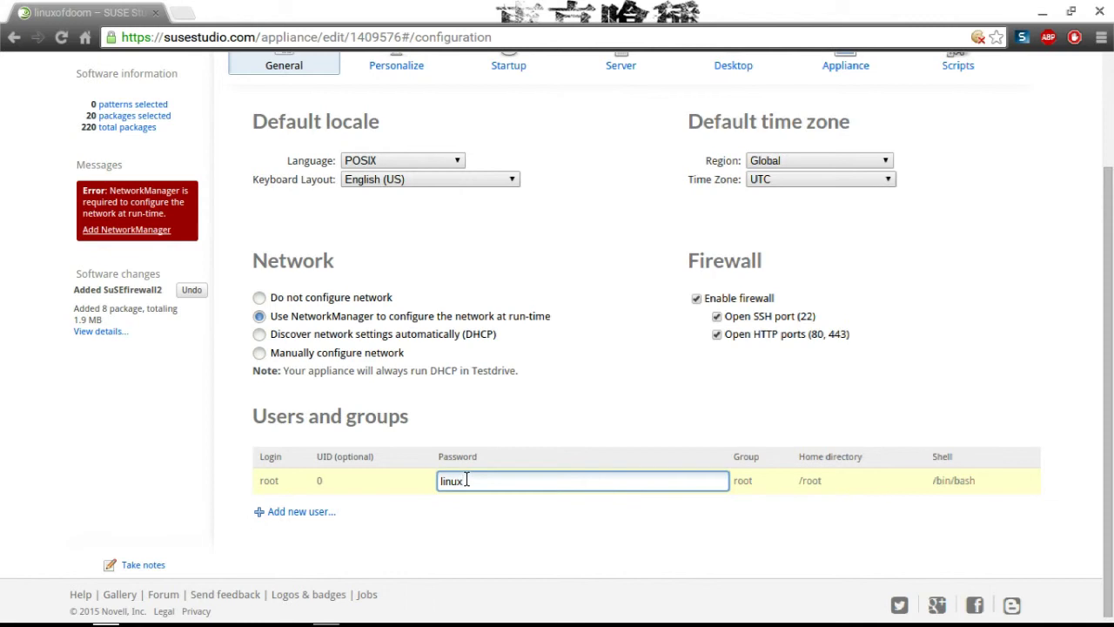
{"action": "key", "text": "BackSpace"}
{"action": "key", "text": "BackSpace"}
{"action": "key", "text": "BackSpace"}
{"action": "key", "text": "BackSpace"}
{"action": "key", "text": "BackSpace"}
{"action": "type", "text": "toor"}
{"action": "left_click", "coordinate": [136, 232]}
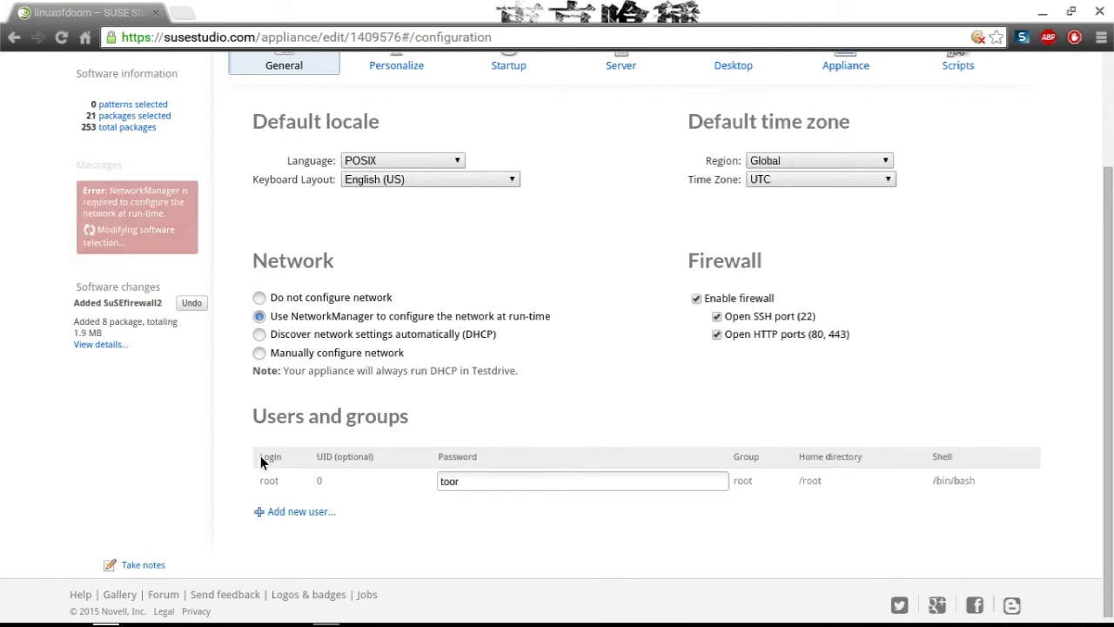
Add a new user with UID 1000 and a blank password.
{"action": "left_click", "coordinate": [298, 514]}
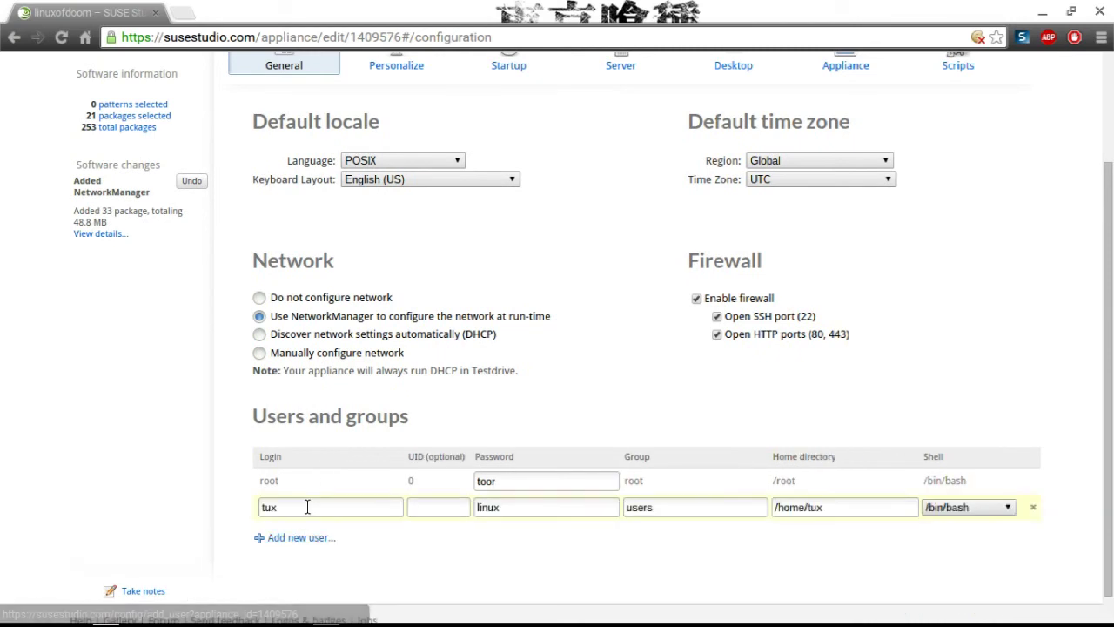
{"action": "left_click", "coordinate": [421, 505]}
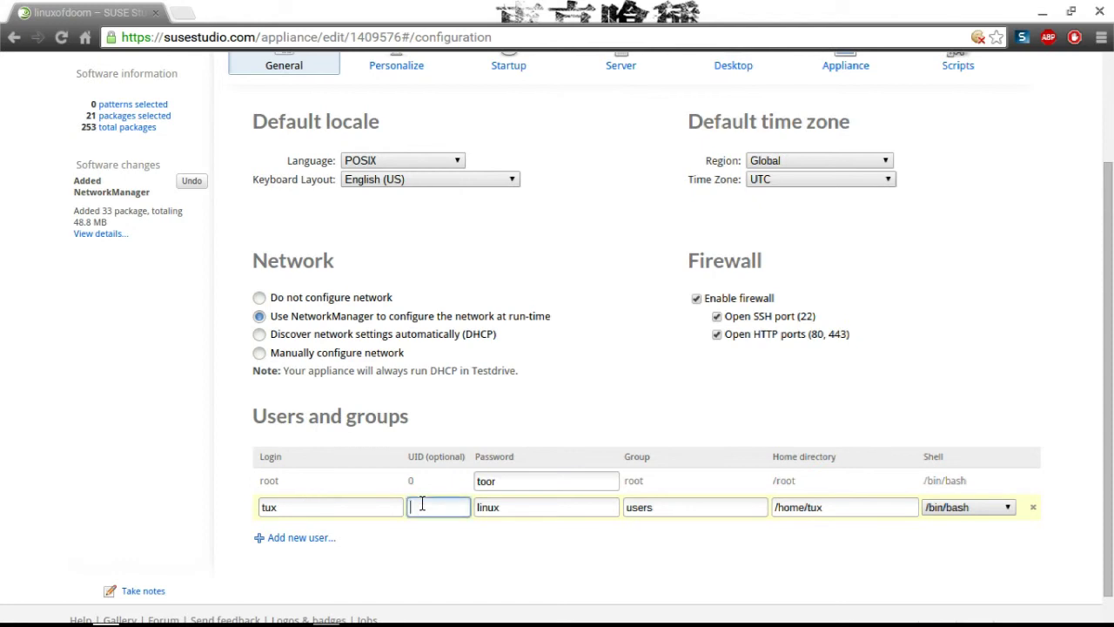
{"action": "type", "text": "0"}
{"action": "key", "text": "BackSpace"}
{"action": "type", "text": "1000"}
{"action": "left_click", "coordinate": [580, 502]}
{"action": "key", "text": "BackSpace"}
{"action": "key", "text": "BackSpace"}
{"action": "key", "text": "BackSpace"}
{"action": "key", "text": "BackSpace"}
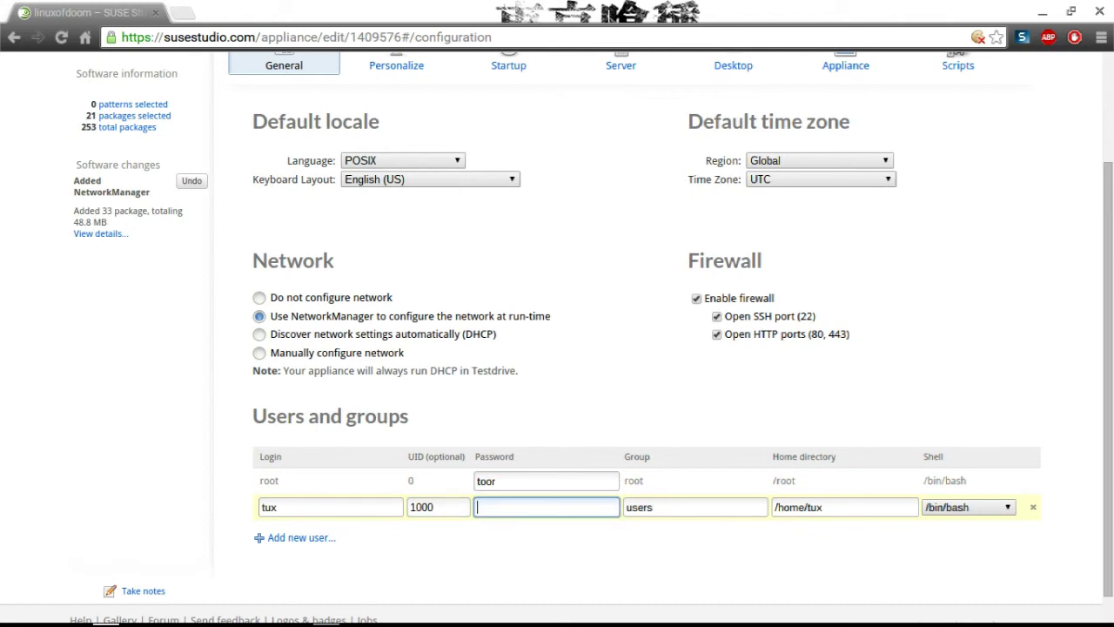
Set the new user's group to root and home directory to /root, keeping /bin/bash.
{"action": "left_click", "coordinate": [694, 514]}
{"action": "key", "text": "BackSpace"}
{"action": "key", "text": "BackSpace"}
{"action": "key", "text": "BackSpace"}
{"action": "key", "text": "BackSpace"}
{"action": "key", "text": "BackSpace"}
{"action": "type", "text": "admin"}
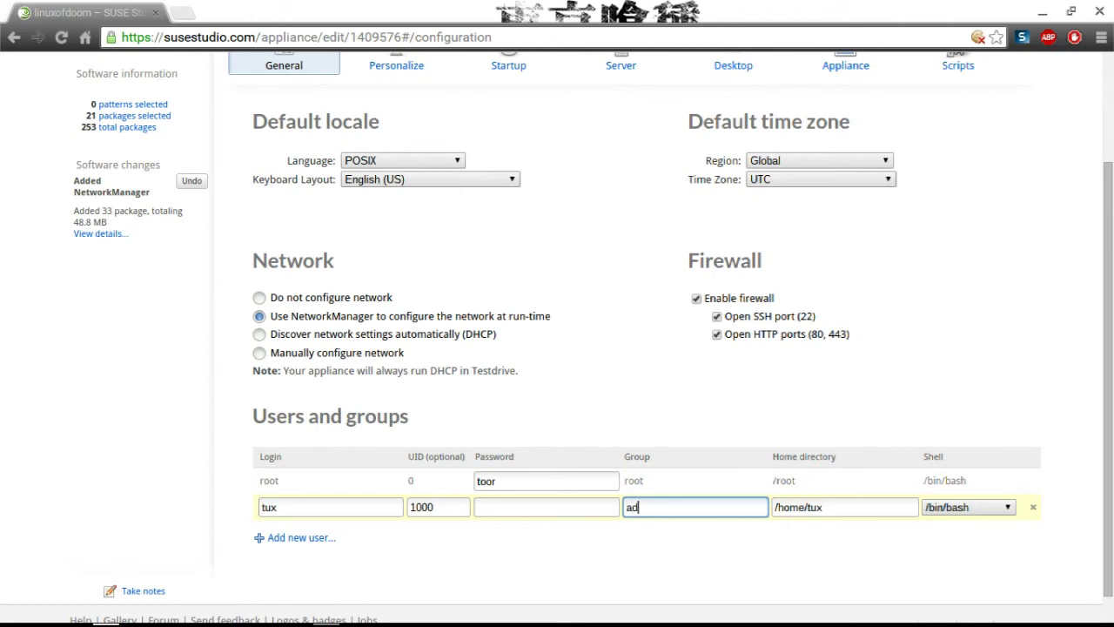
{"action": "key", "text": "BackSpace"}
{"action": "key", "text": "BackSpace"}
{"action": "type", "text": "root"}
{"action": "left_click", "coordinate": [842, 508]}
{"action": "key", "text": "BackSpace"}
{"action": "key", "text": "BackSpace"}
{"action": "key", "text": "BackSpace"}
{"action": "key", "text": "BackSpace"}
{"action": "key", "text": "BackSpace"}
{"action": "key", "text": "BackSpace"}
{"action": "key", "text": "BackSpace"}
{"action": "key", "text": "BackSpace"}
{"action": "type", "text": "root"}
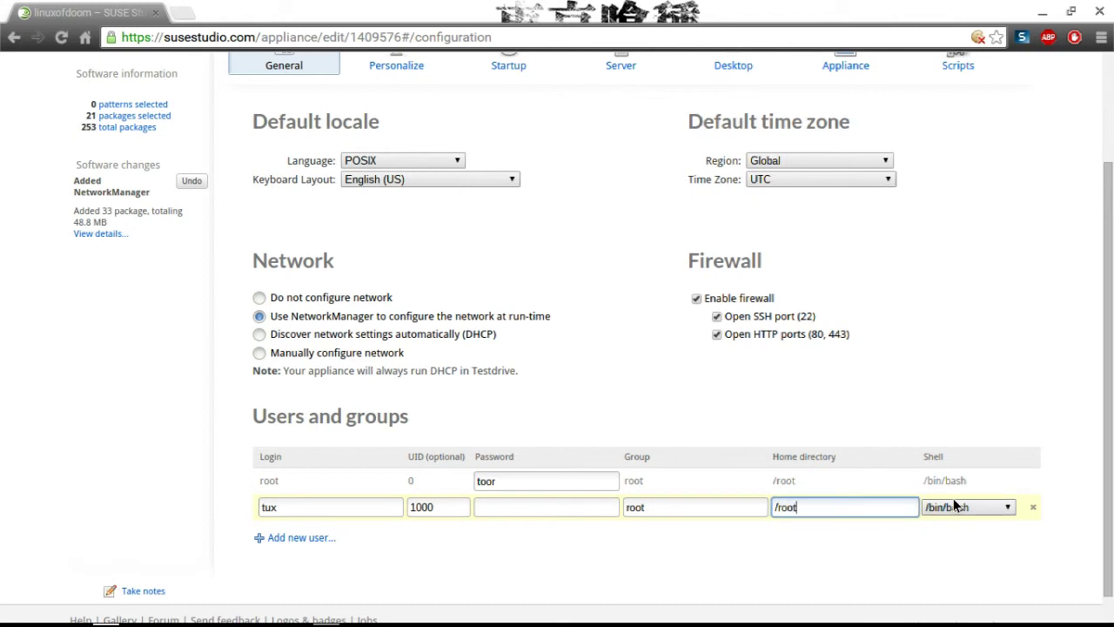
{"action": "left_click", "coordinate": [955, 507]}
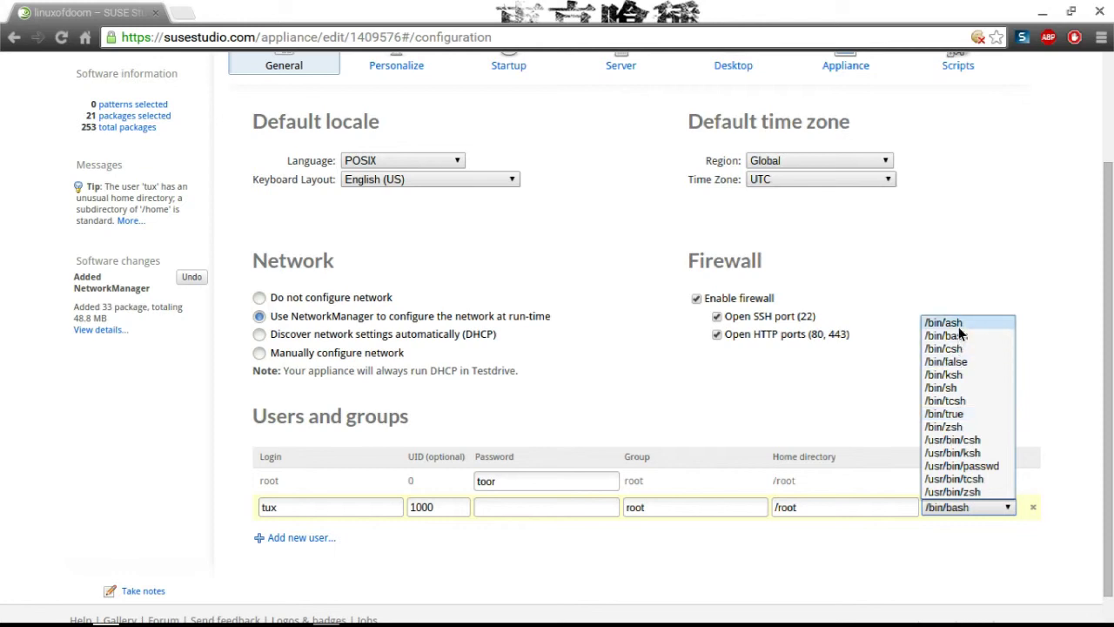
{"action": "key", "text": "Escape"}
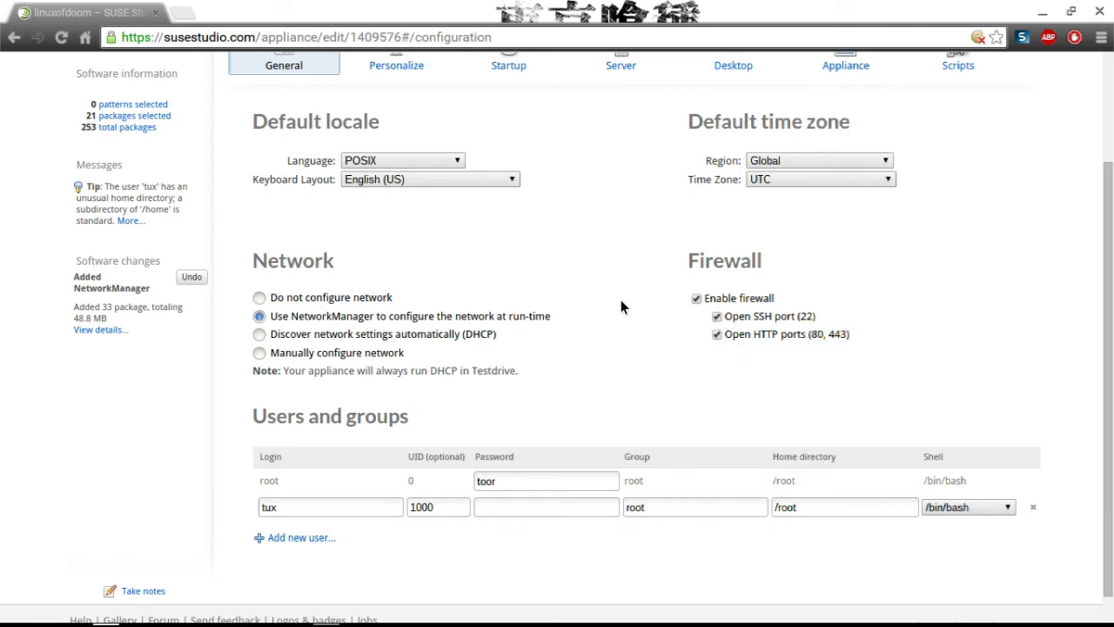
{"action": "scroll", "coordinate": [443, 87], "scroll_direction": "up", "scroll_amount": 1}
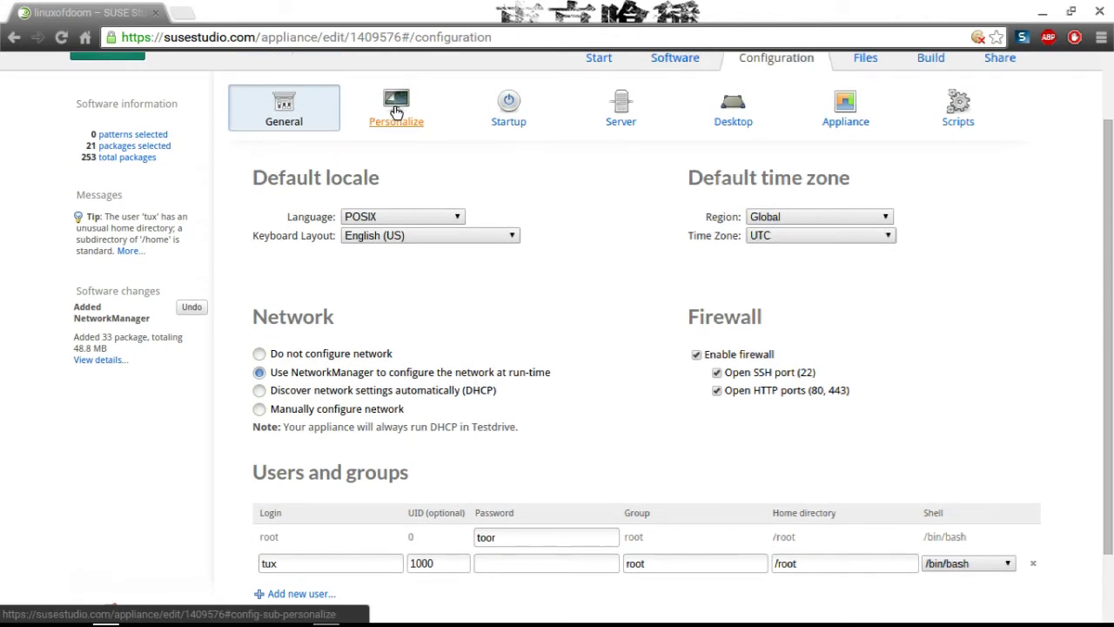
Upload anonymous_by_exozaga-d4nizqi.jpg as a background and choose the black background.
{"action": "left_click", "coordinate": [397, 109]}
{"action": "left_click", "coordinate": [708, 282]}
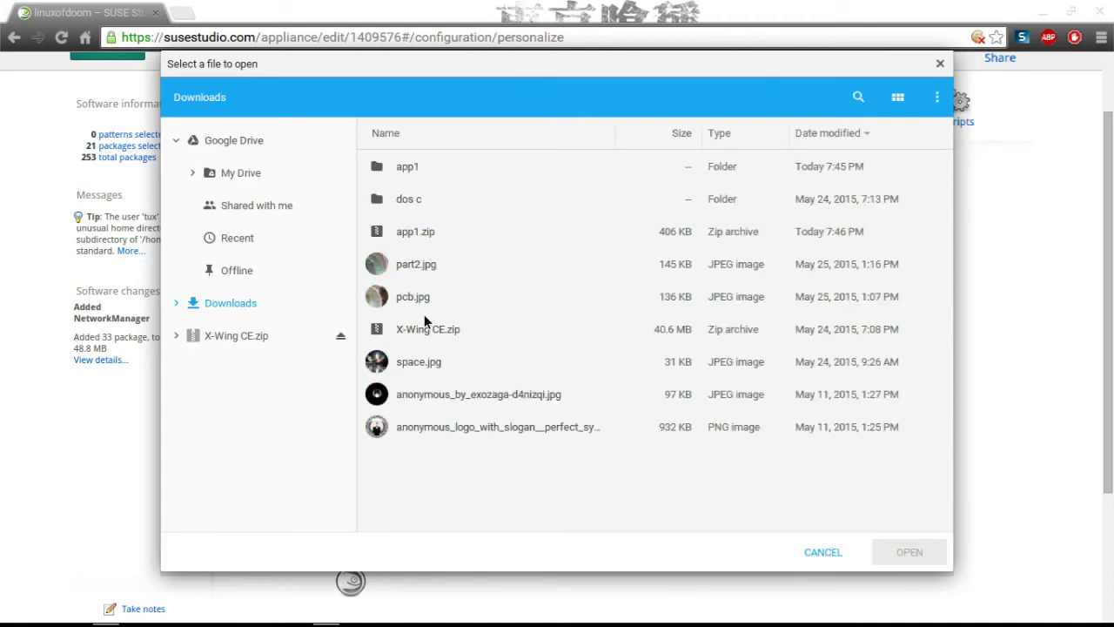
{"action": "double_click", "coordinate": [420, 394]}
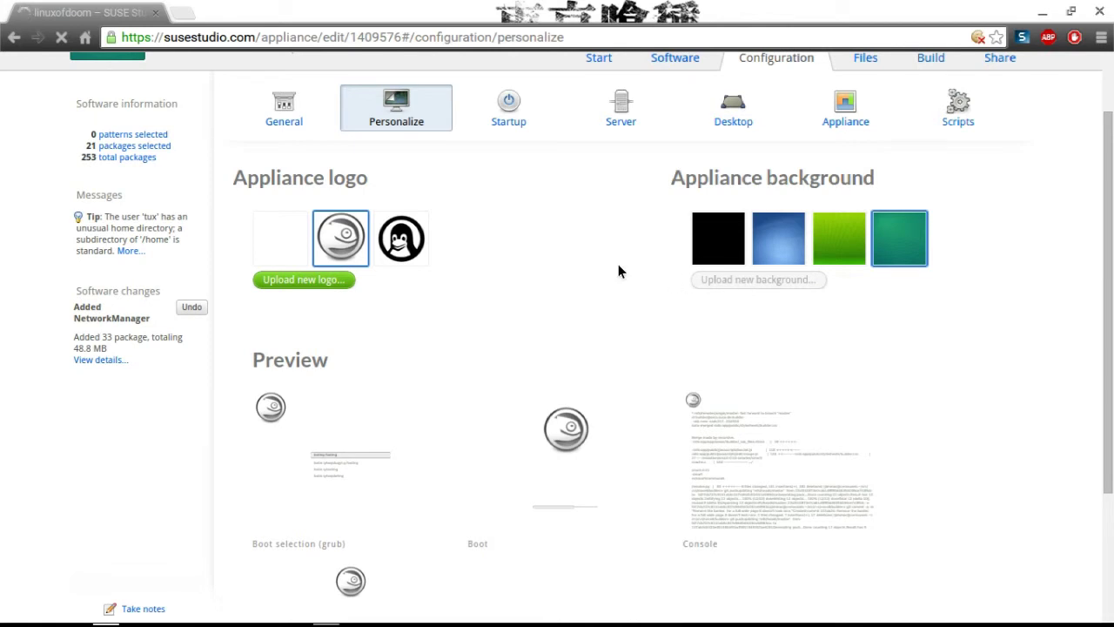
{"action": "left_click", "coordinate": [720, 253]}
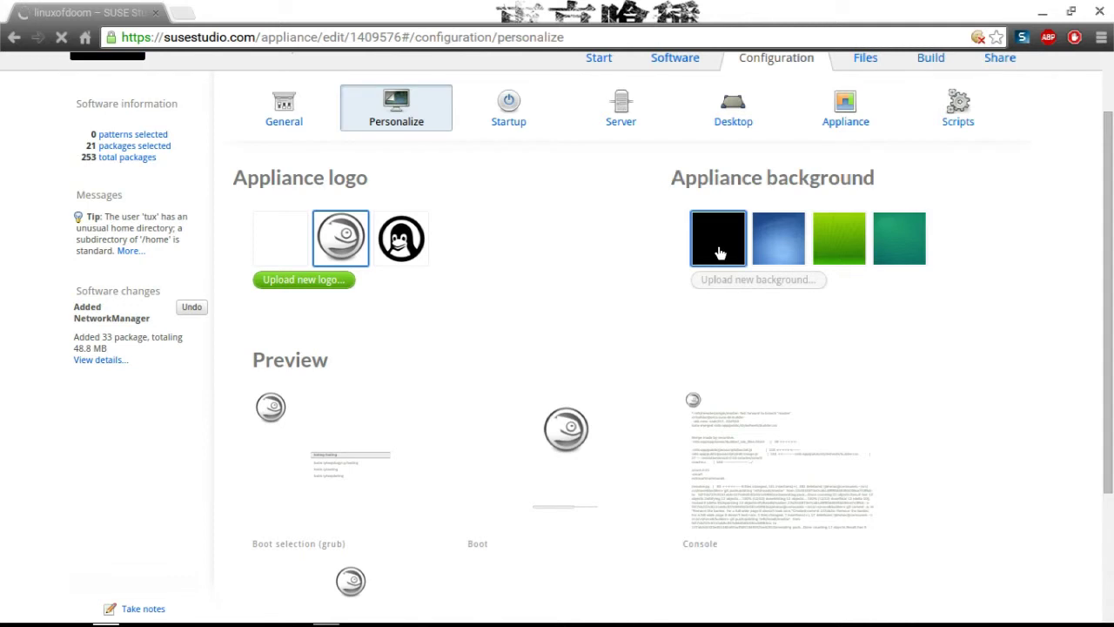
{"action": "scroll", "coordinate": [518, 250], "scroll_direction": "up", "scroll_amount": 1}
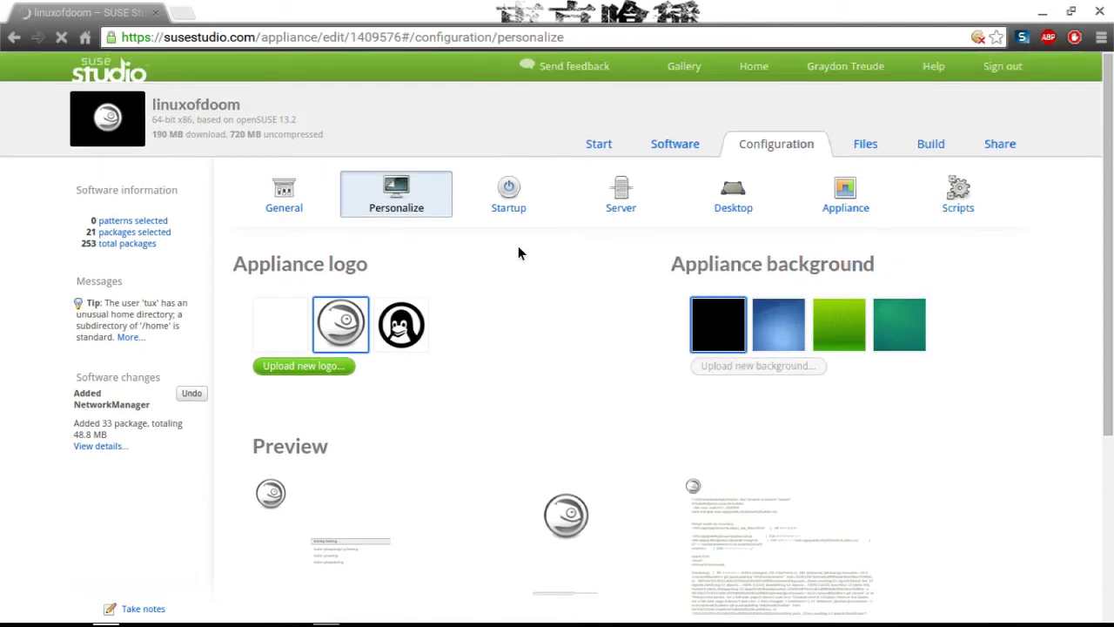
{"action": "left_click", "coordinate": [511, 207]}
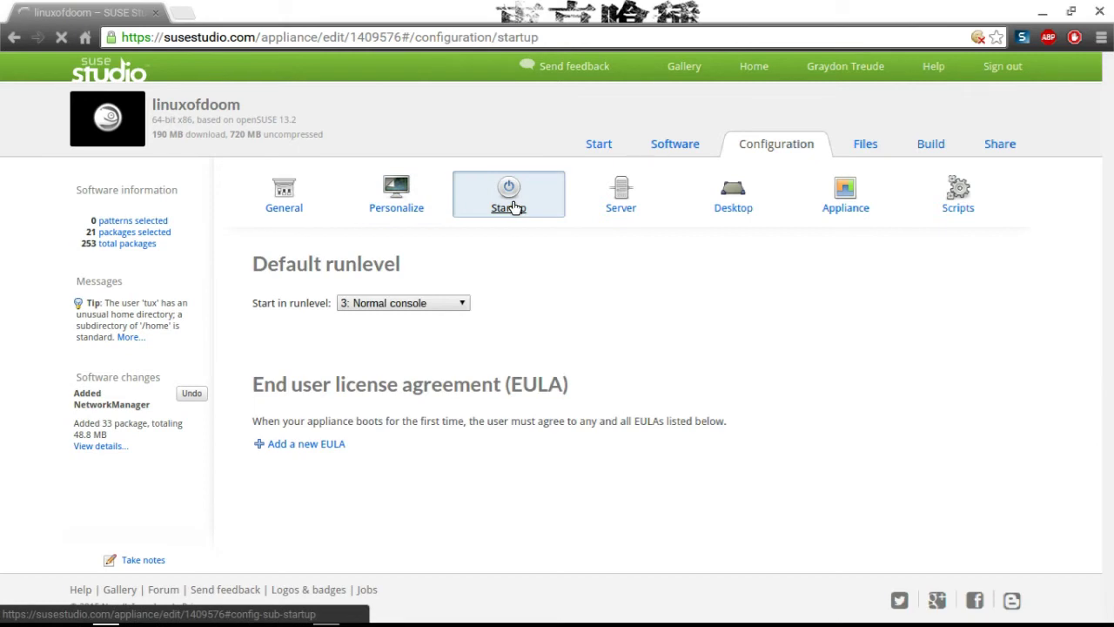
Start in runlevel 5: Graphical Login, add a blank new EULA, and add yast2-firstboot.
{"action": "left_click", "coordinate": [442, 301]}
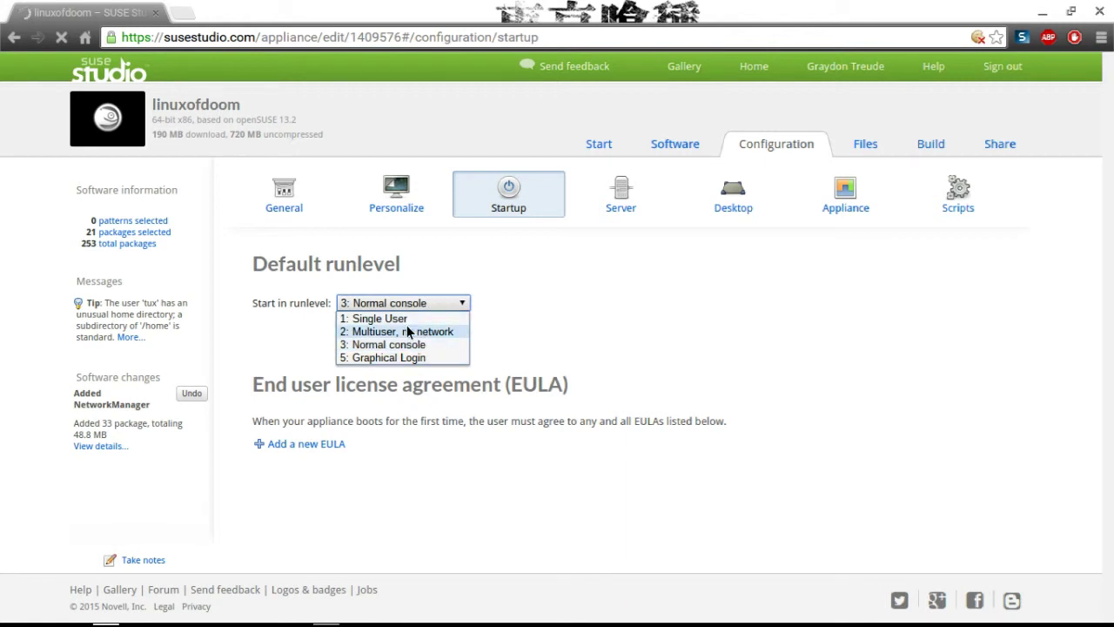
{"action": "left_click", "coordinate": [377, 359]}
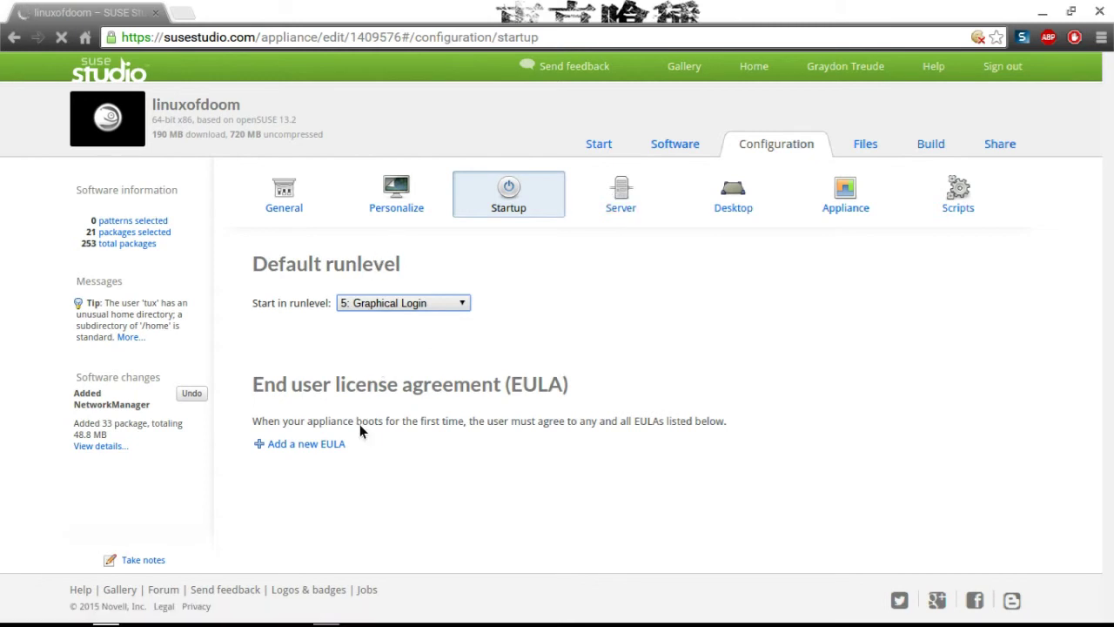
{"action": "left_click", "coordinate": [333, 448]}
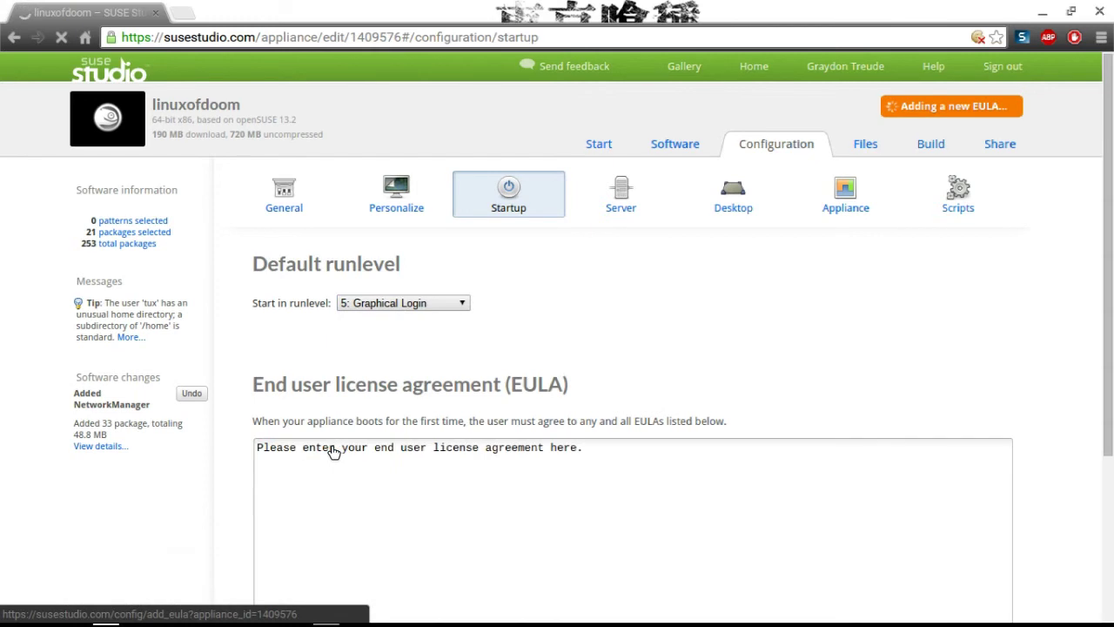
{"action": "left_click", "coordinate": [553, 559]}
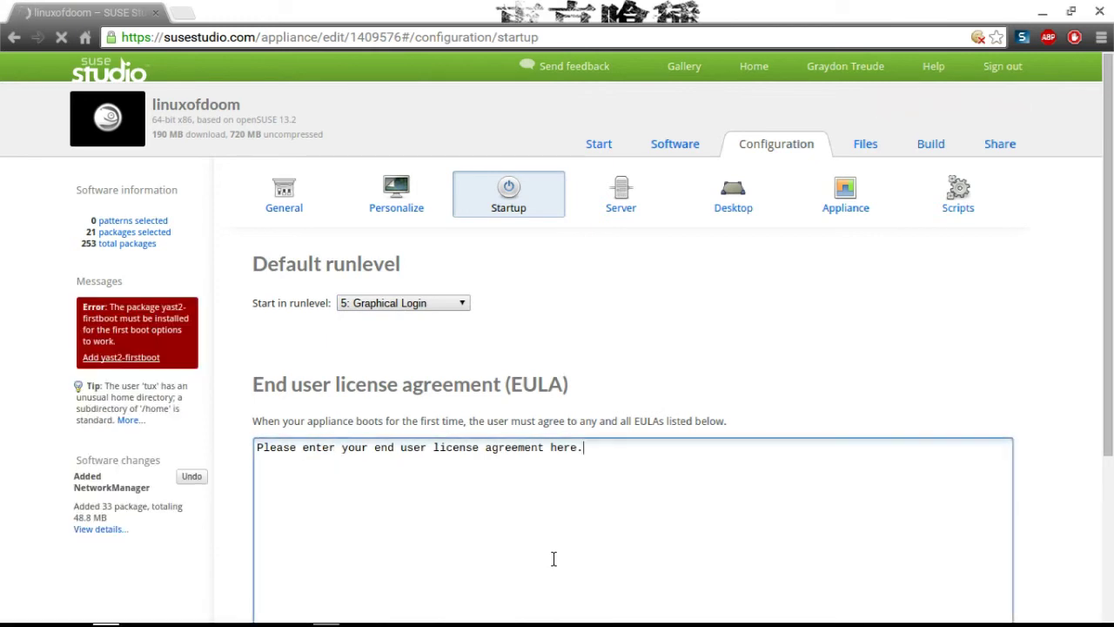
{"action": "left_click", "coordinate": [145, 356]}
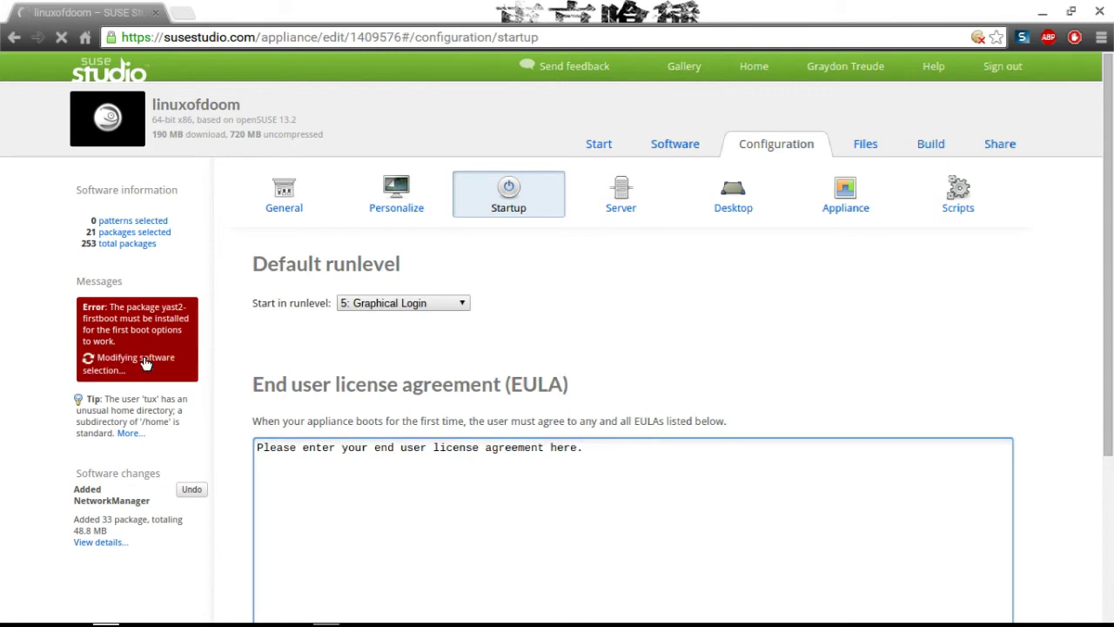
{"action": "left_click", "coordinate": [380, 494]}
{"action": "key", "text": "BackSpace"}
{"action": "key", "text": "BackSpace"}
{"action": "key", "text": "BackSpace"}
{"action": "key", "text": "BackSpace"}
{"action": "key", "text": "BackSpace"}
{"action": "key", "text": "BackSpace"}
{"action": "key", "text": "BackSpace"}
{"action": "key", "text": "BackSpace"}
{"action": "key", "text": "BackSpace"}
{"action": "key", "text": "BackSpace"}
{"action": "key", "text": "BackSpace"}
{"action": "key", "text": "BackSpace"}
{"action": "key", "text": "BackSpace"}
{"action": "key", "text": "BackSpace"}
{"action": "key", "text": "BackSpace"}
{"action": "key", "text": "BackSpace"}
{"action": "key", "text": "BackSpace"}
{"action": "key", "text": "BackSpace"}
{"action": "key", "text": "BackSpace"}
{"action": "key", "text": "BackSpace"}
{"action": "key", "text": "BackSpace"}
{"action": "key", "text": "BackSpace"}
{"action": "key", "text": "BackSpace"}
{"action": "key", "text": "BackSpace"}
{"action": "key", "text": "BackSpace"}
{"action": "key", "text": "BackSpace"}
{"action": "key", "text": "BackSpace"}
{"action": "key", "text": "BackSpace"}
{"action": "key", "text": "BackSpace"}
{"action": "key", "text": "BackSpace"}
{"action": "key", "text": "BackSpace"}
{"action": "key", "text": "BackSpace"}
{"action": "key", "text": "BackSpace"}
{"action": "key", "text": "BackSpace"}
{"action": "key", "text": "BackSpace"}
{"action": "key", "text": "BackSpace"}
{"action": "key", "text": "BackSpace"}
{"action": "key", "text": "BackSpace"}
{"action": "key", "text": "BackSpace"}
{"action": "key", "text": "BackSpace"}
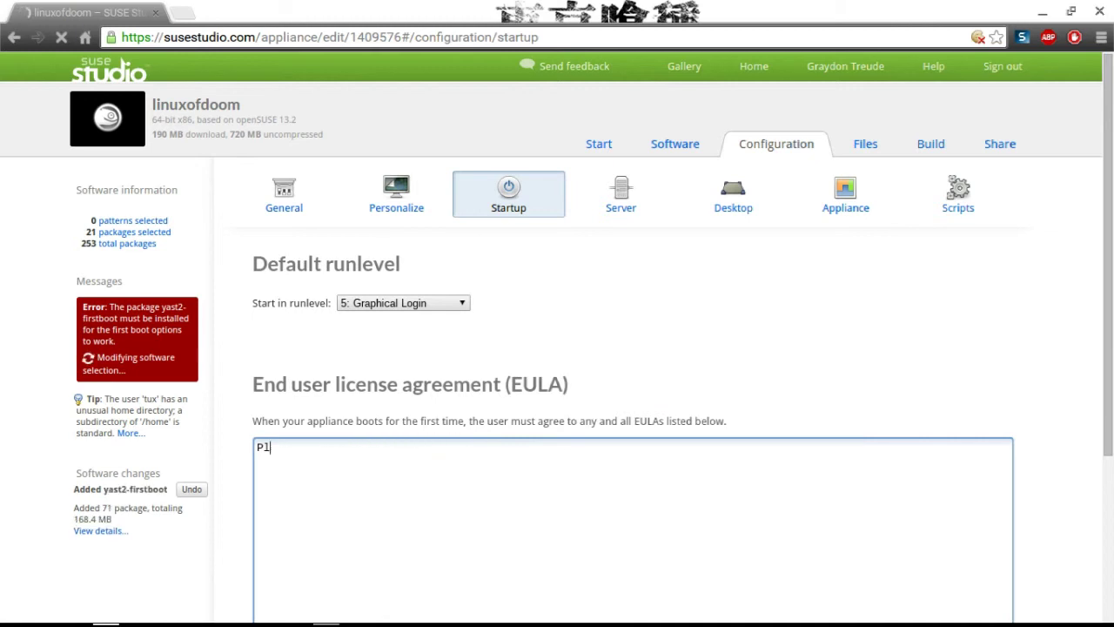
Write the EULA 'gnu public domain free distribution.' plus the no-liability line, spelling corrected.
{"action": "type", "text": "gnu publ"}
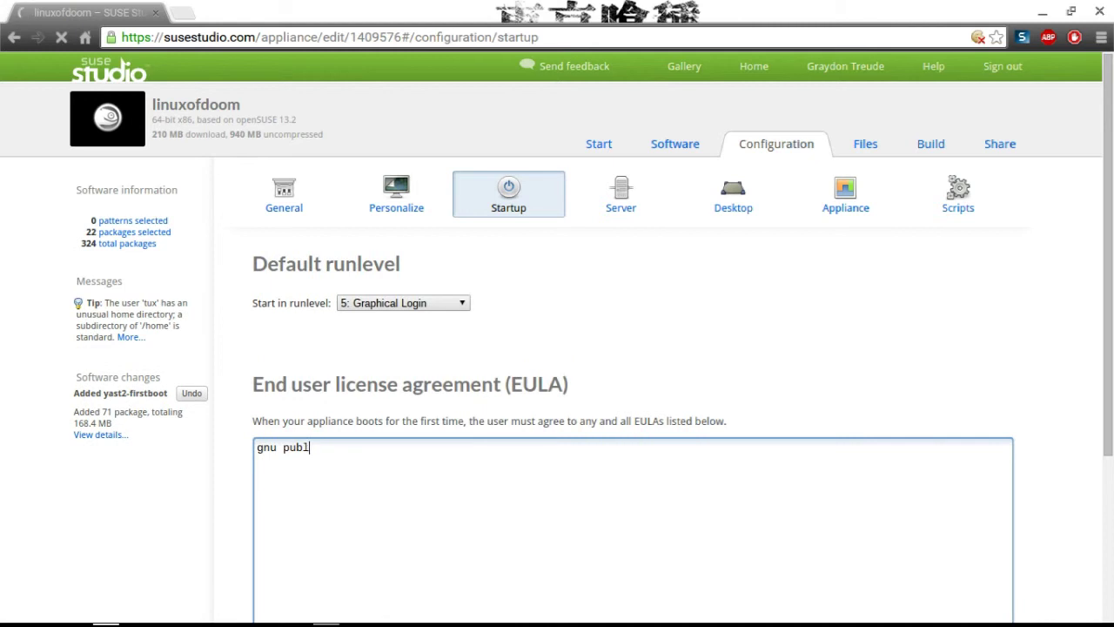
{"action": "type", "text": "ic domain free distro"}
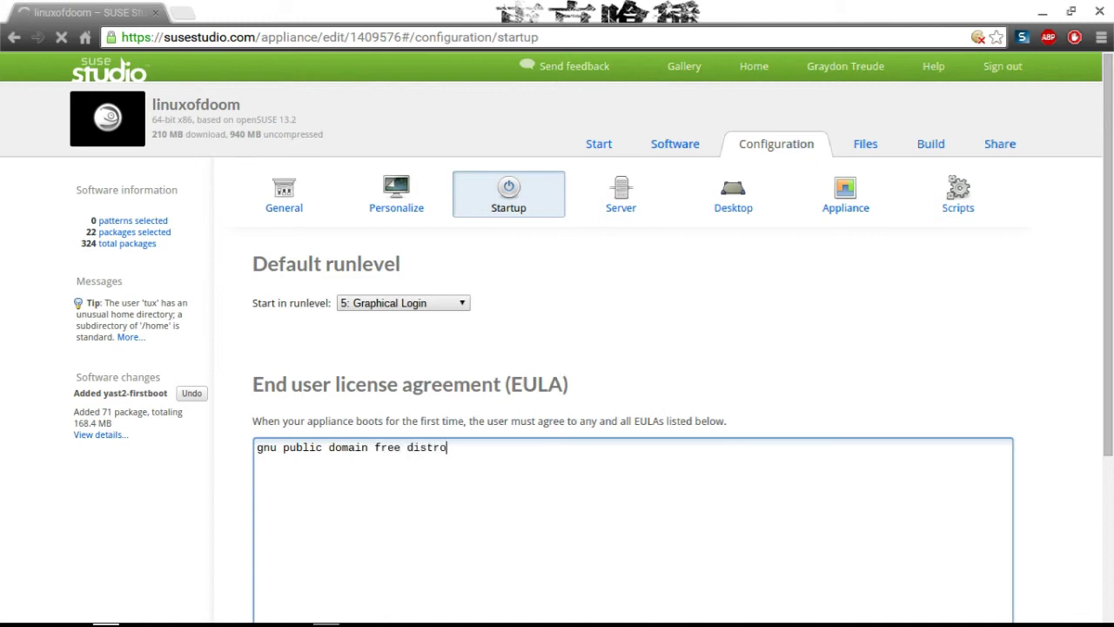
{"action": "type", "text": "bution."}
{"action": "key", "text": "Return"}
{"action": "type", "text": "and im "}
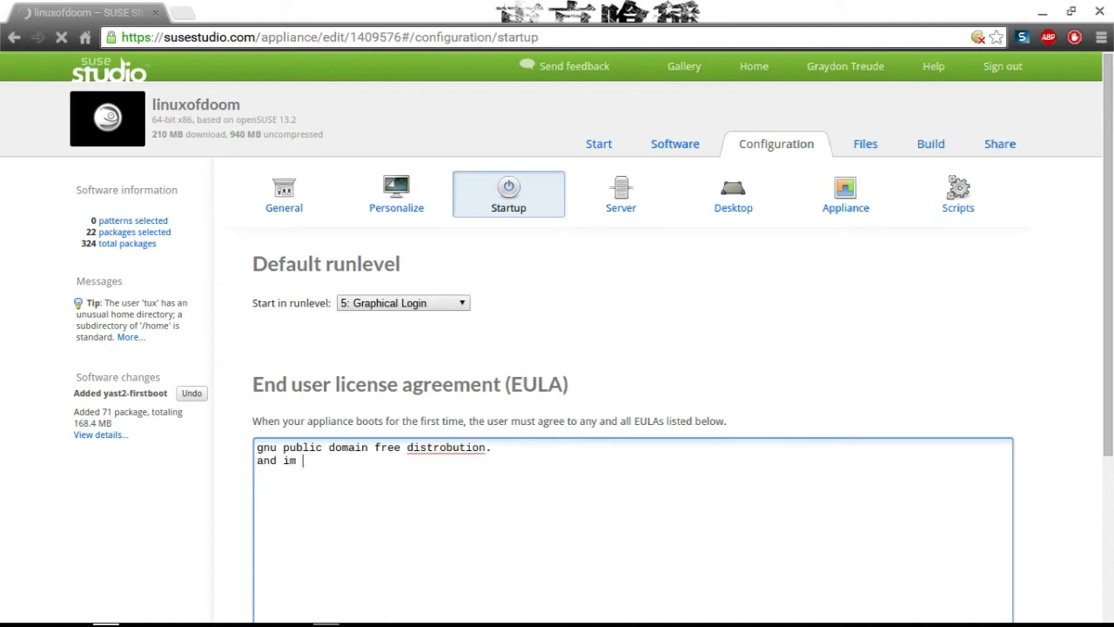
{"action": "type", "text": "not liable for th"}
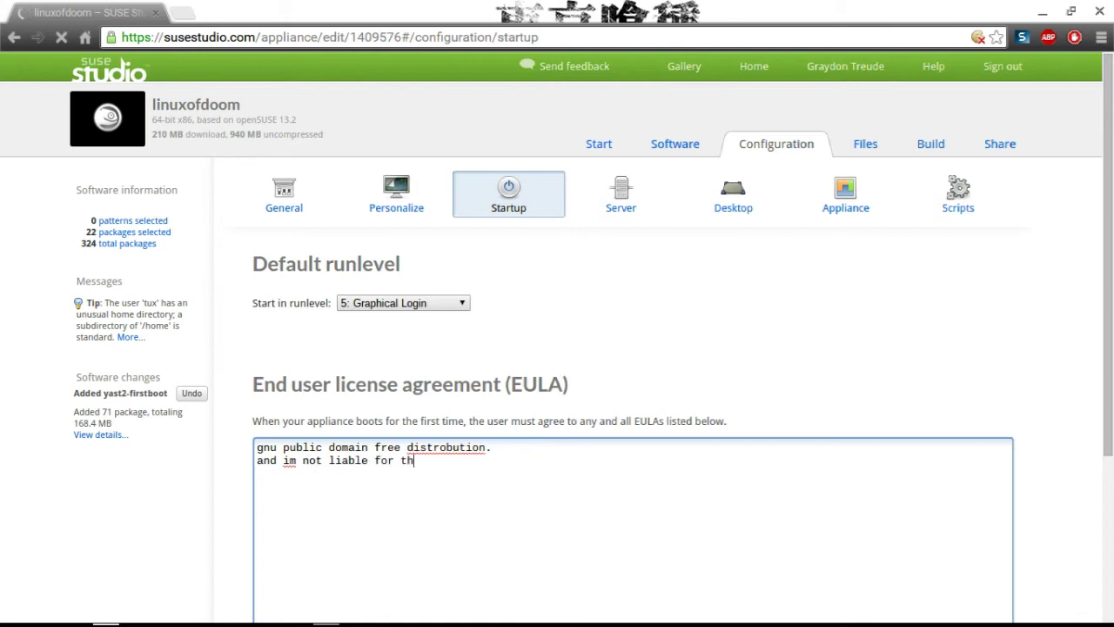
{"action": "type", "text": "e use in any way of "}
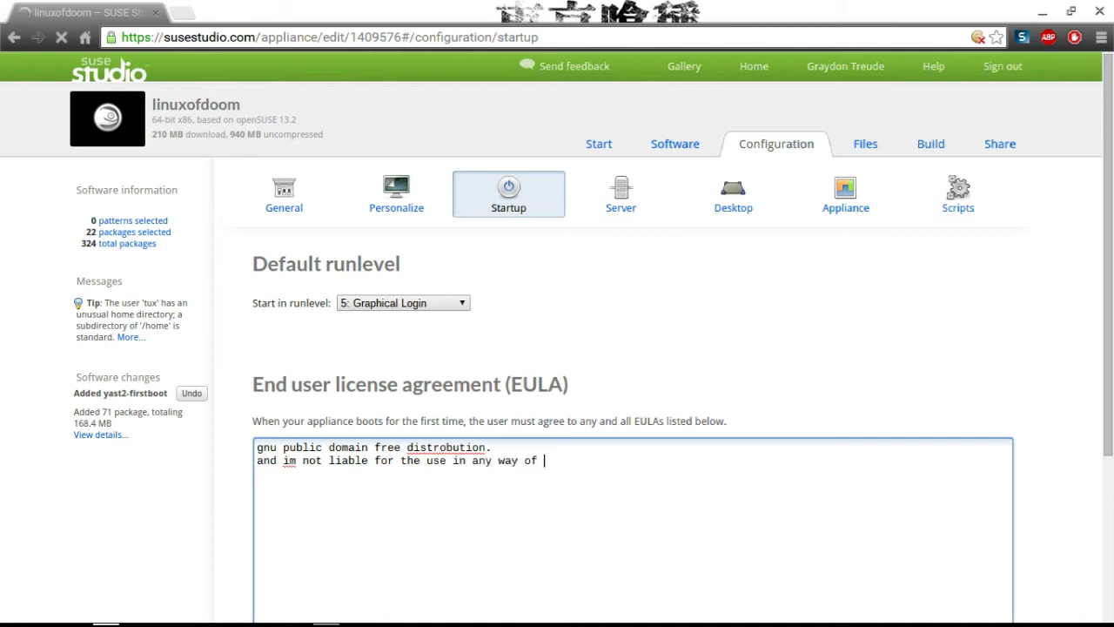
{"action": "type", "text": "this linux."}
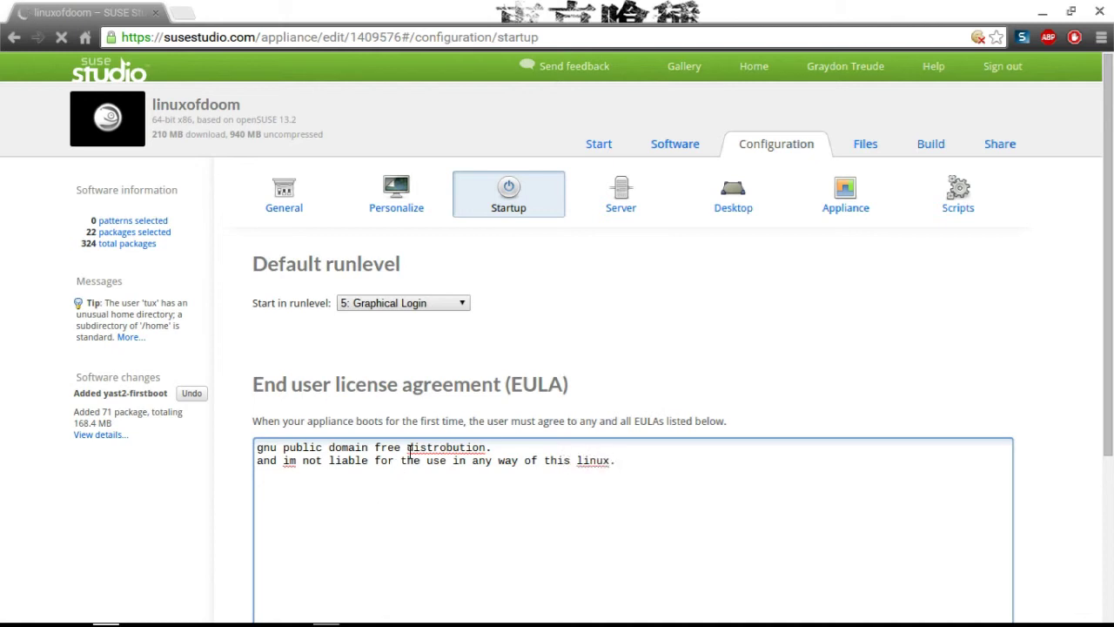
{"action": "right_click", "coordinate": [413, 448]}
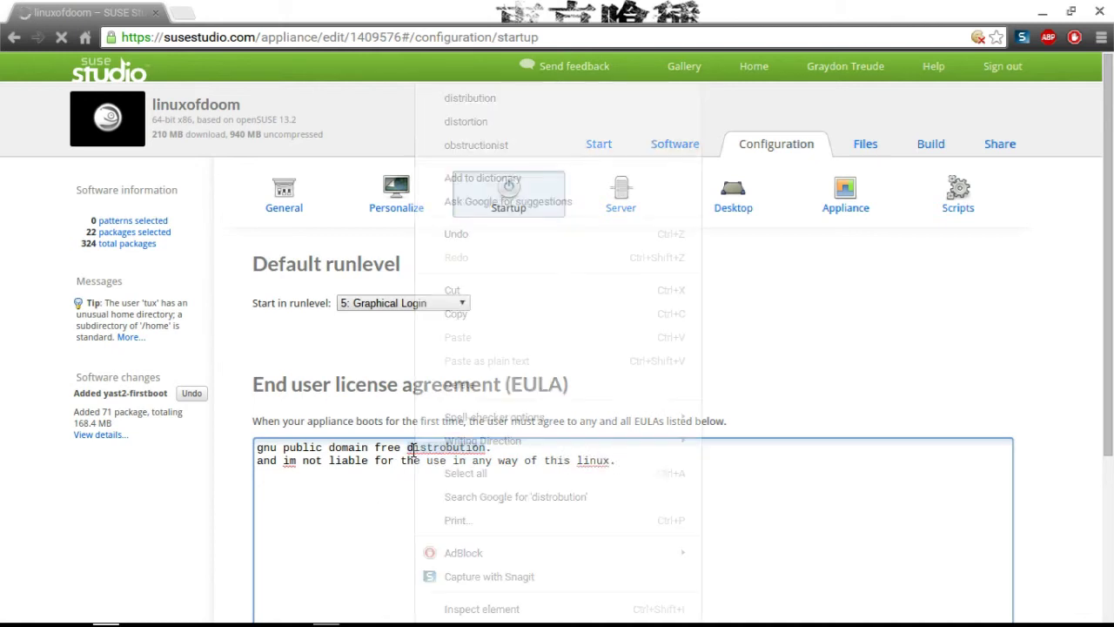
{"action": "left_click", "coordinate": [475, 98]}
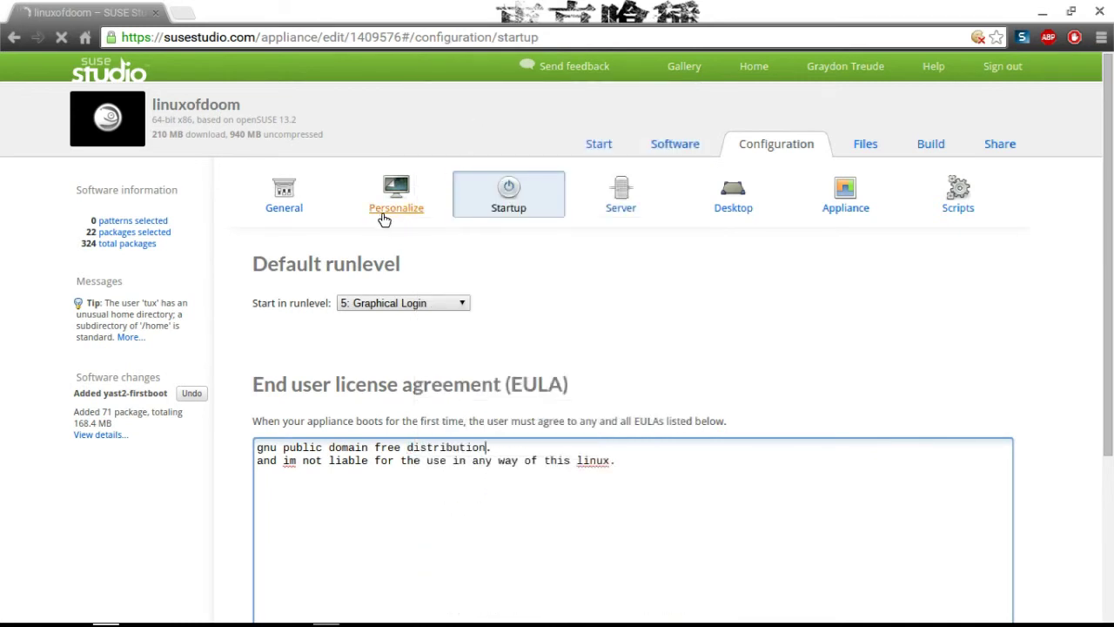
In the Server settings, tick and untick Set up MariaDB, leaving databases disabled.
{"action": "left_click", "coordinate": [614, 198]}
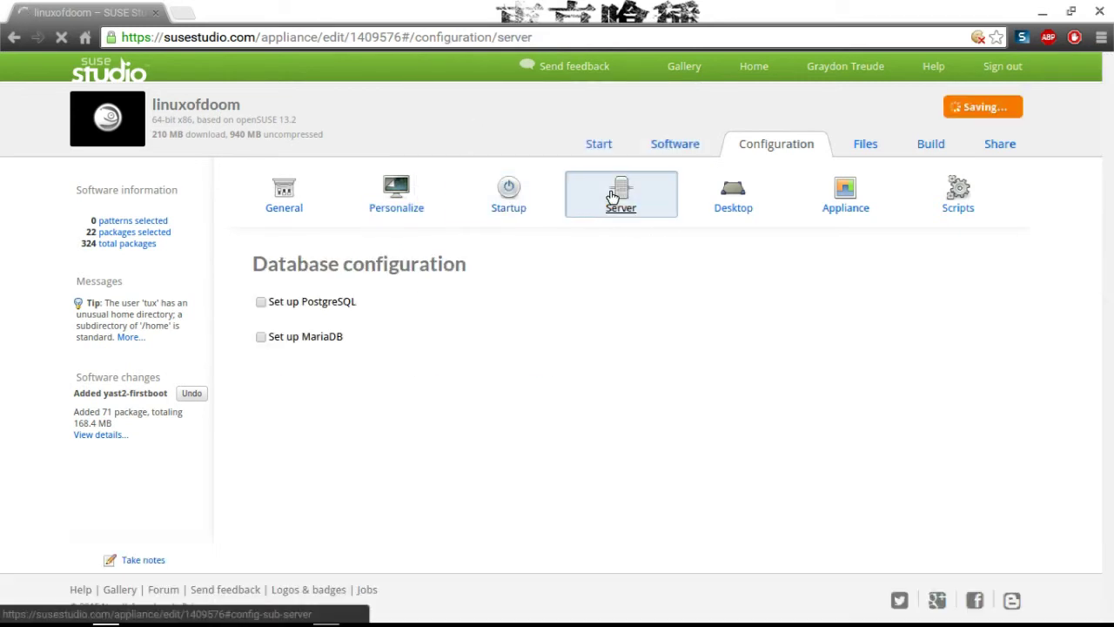
{"action": "left_click", "coordinate": [270, 340]}
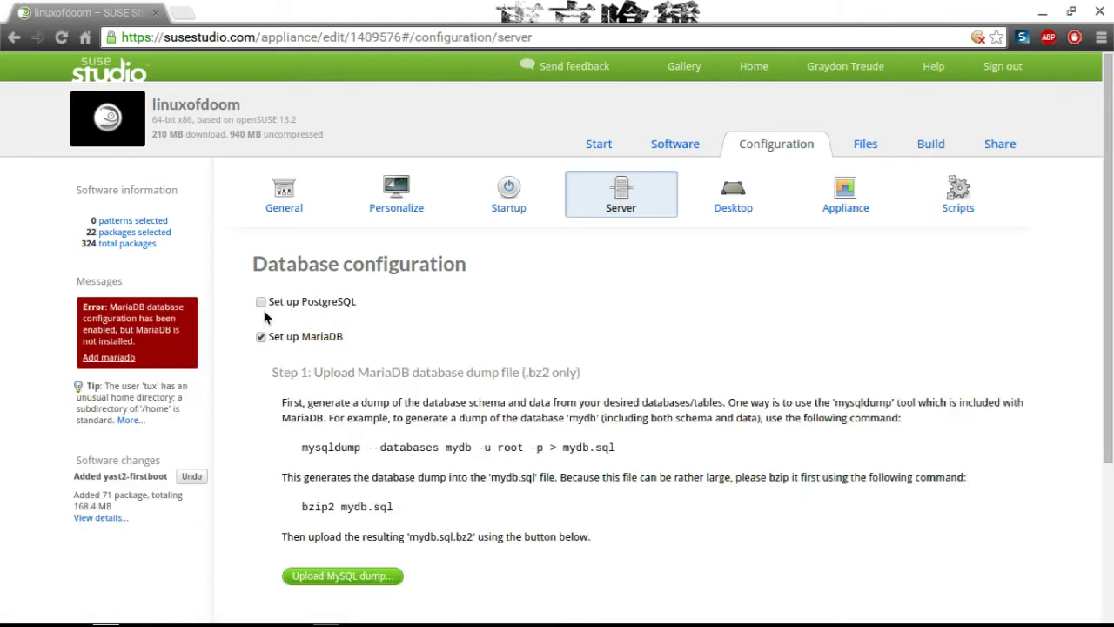
{"action": "left_click", "coordinate": [262, 336]}
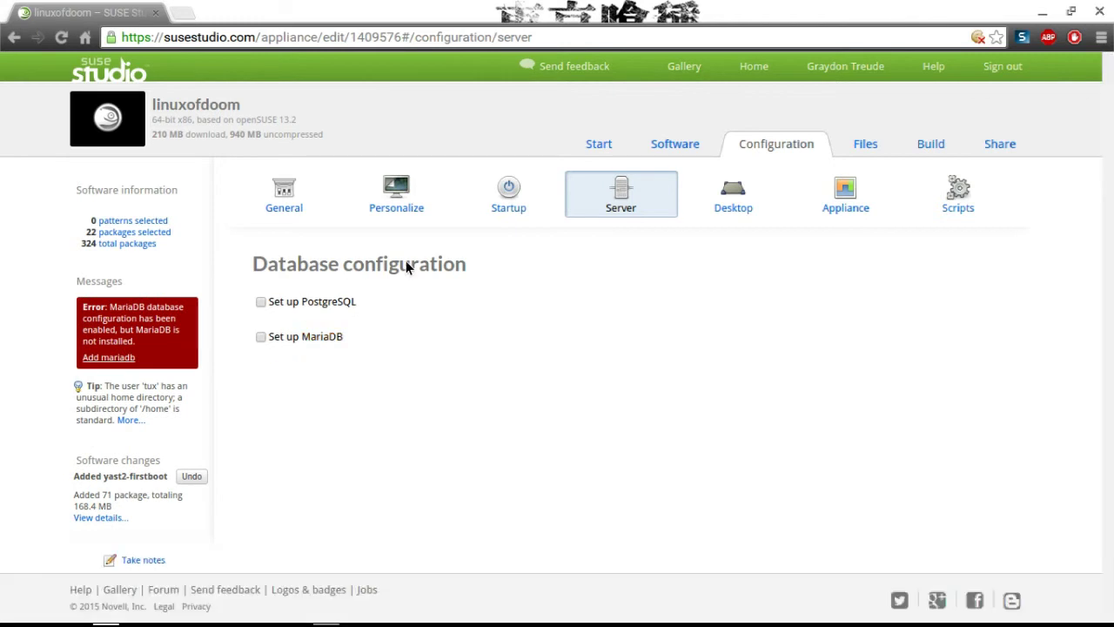
Check the Desktop automatic-login user list without changing it.
{"action": "left_click", "coordinate": [722, 205]}
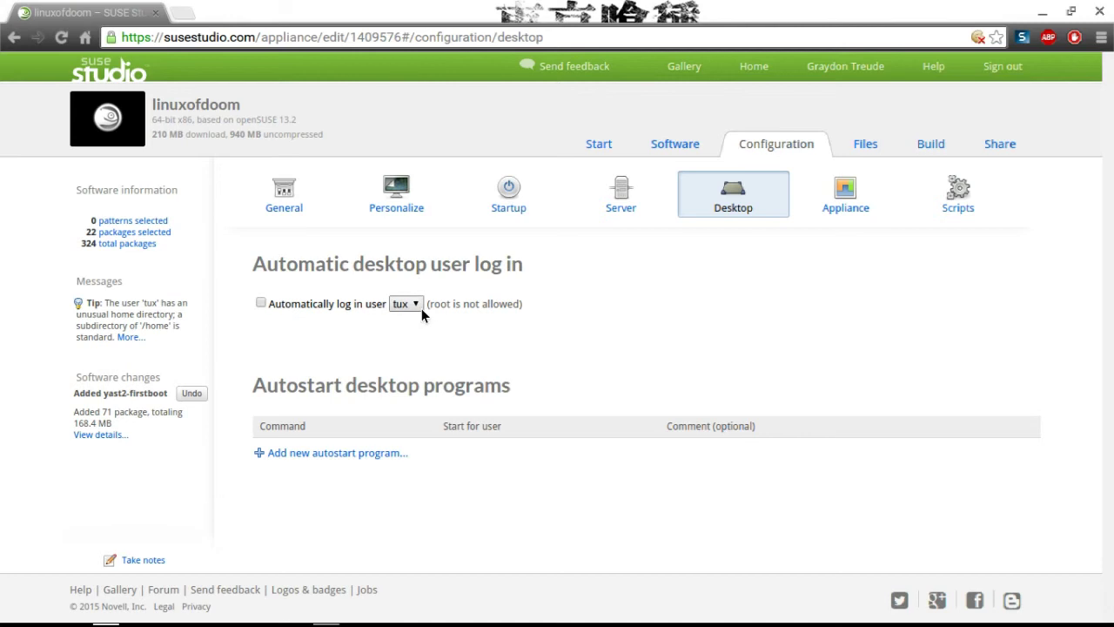
{"action": "left_click", "coordinate": [416, 305]}
{"action": "left_click", "coordinate": [707, 300]}
Set the appliance Memory to 128 MB and Disk size to 8 GB.
{"action": "left_click", "coordinate": [823, 211]}
{"action": "scroll", "coordinate": [586, 301], "scroll_direction": "down", "scroll_amount": 3}
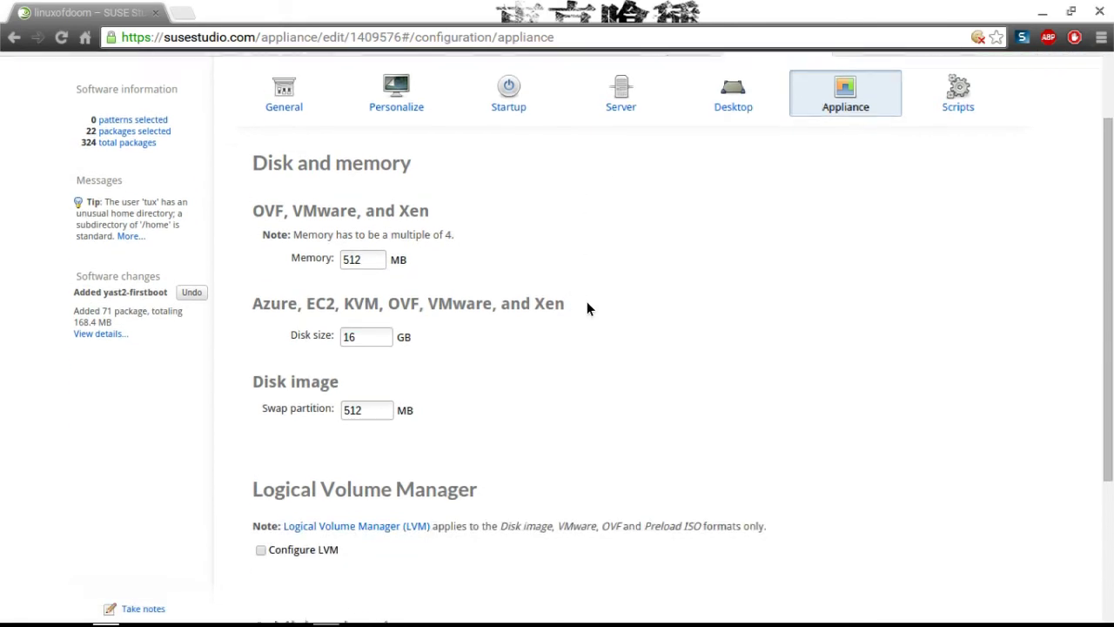
{"action": "left_click", "coordinate": [376, 247]}
{"action": "key", "text": "BackSpace"}
{"action": "key", "text": "BackSpace"}
{"action": "key", "text": "BackSpace"}
{"action": "type", "text": "1"}
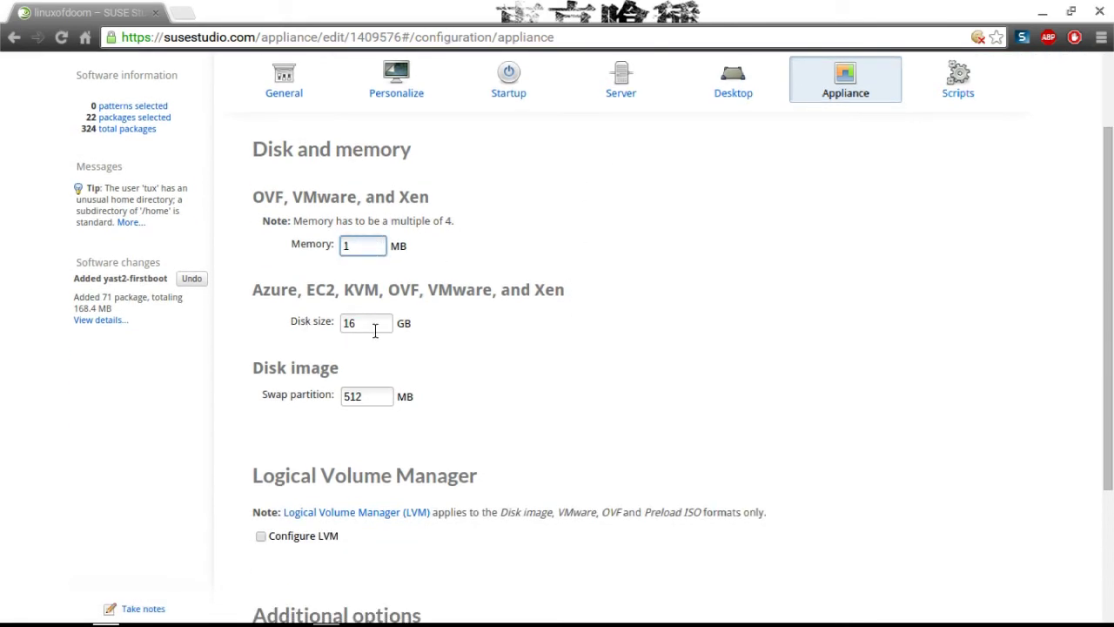
{"action": "type", "text": "28"}
{"action": "left_click", "coordinate": [379, 329]}
{"action": "key", "text": "BackSpace"}
{"action": "key", "text": "BackSpace"}
{"action": "type", "text": "8"}
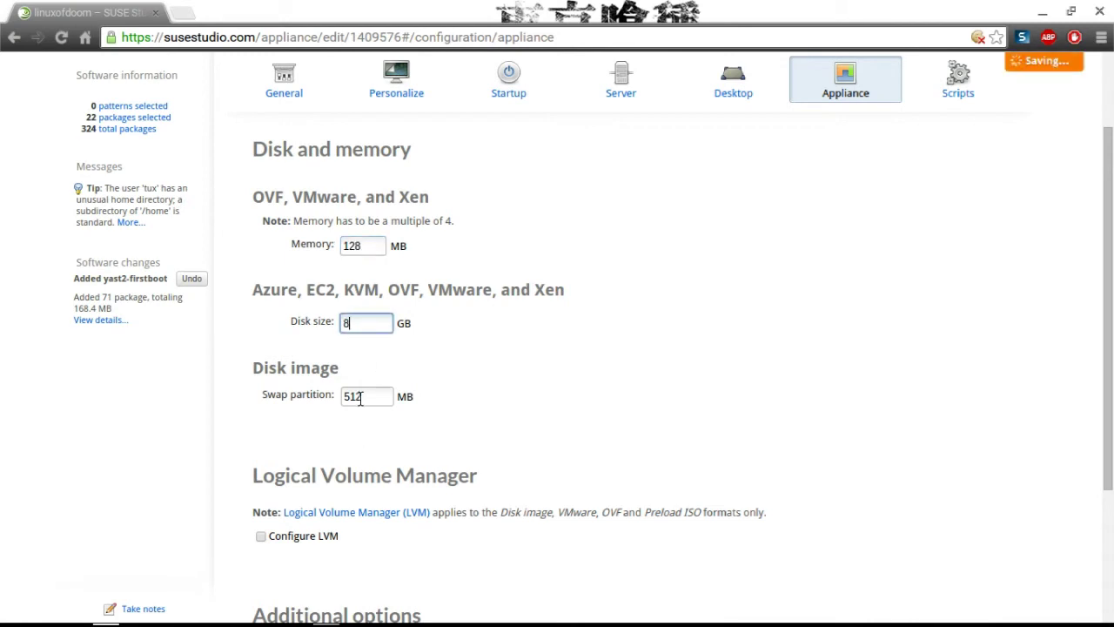
Tick and untick Configure LVM, leaving LVM unconfigured.
{"action": "scroll", "coordinate": [575, 375], "scroll_direction": "down", "scroll_amount": 3}
{"action": "scroll", "coordinate": [574, 374], "scroll_direction": "down", "scroll_amount": 1}
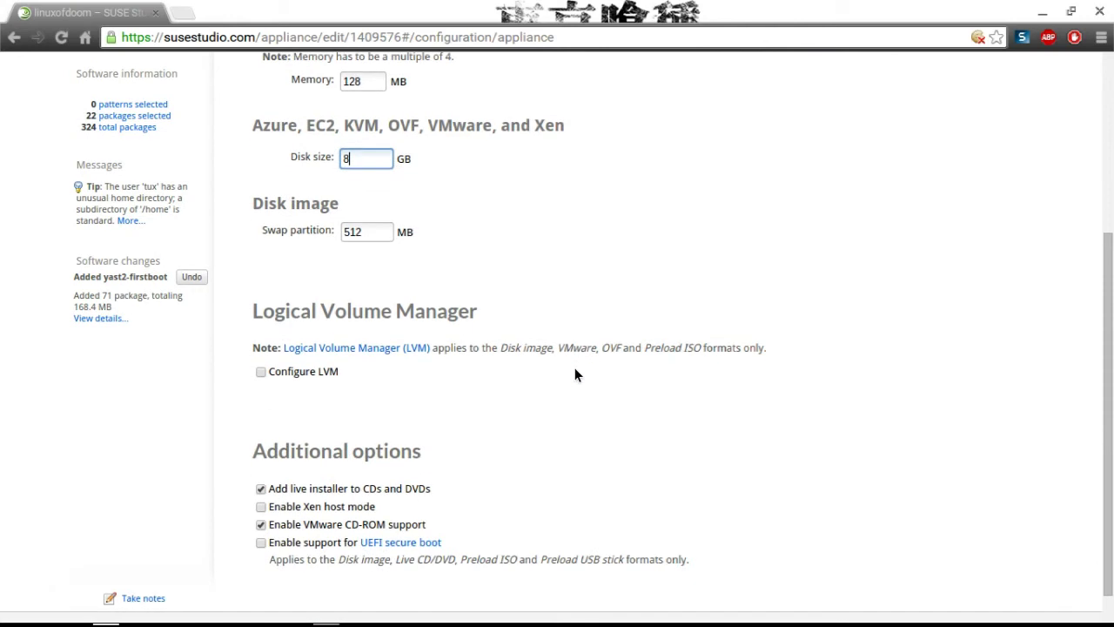
{"action": "left_click", "coordinate": [263, 373]}
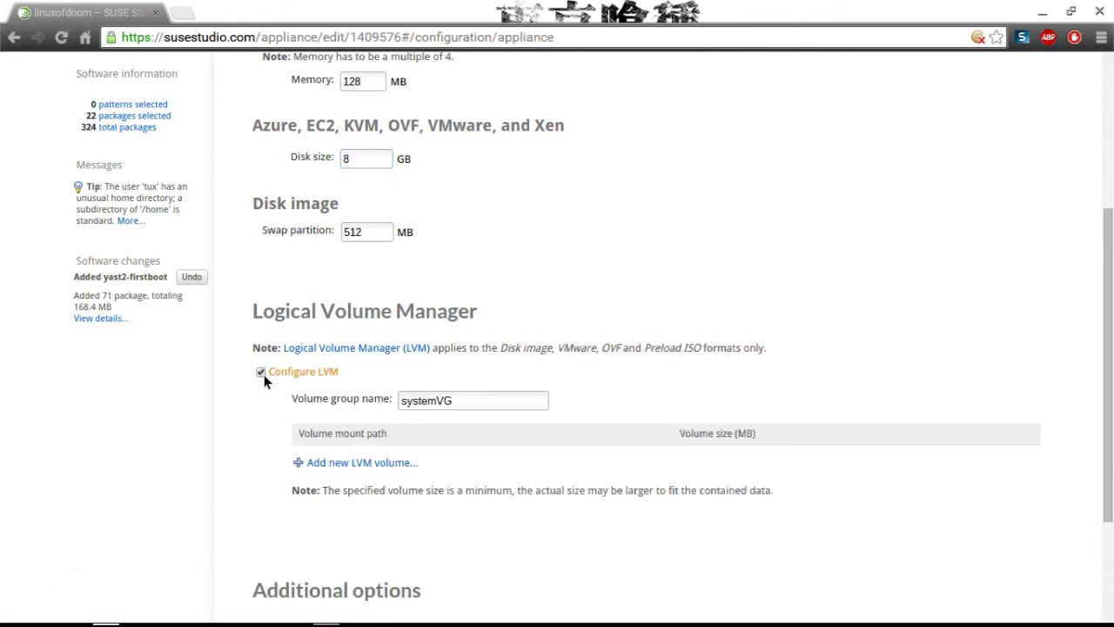
{"action": "left_click", "coordinate": [259, 371]}
{"action": "scroll", "coordinate": [825, 110], "scroll_direction": "up", "scroll_amount": 3}
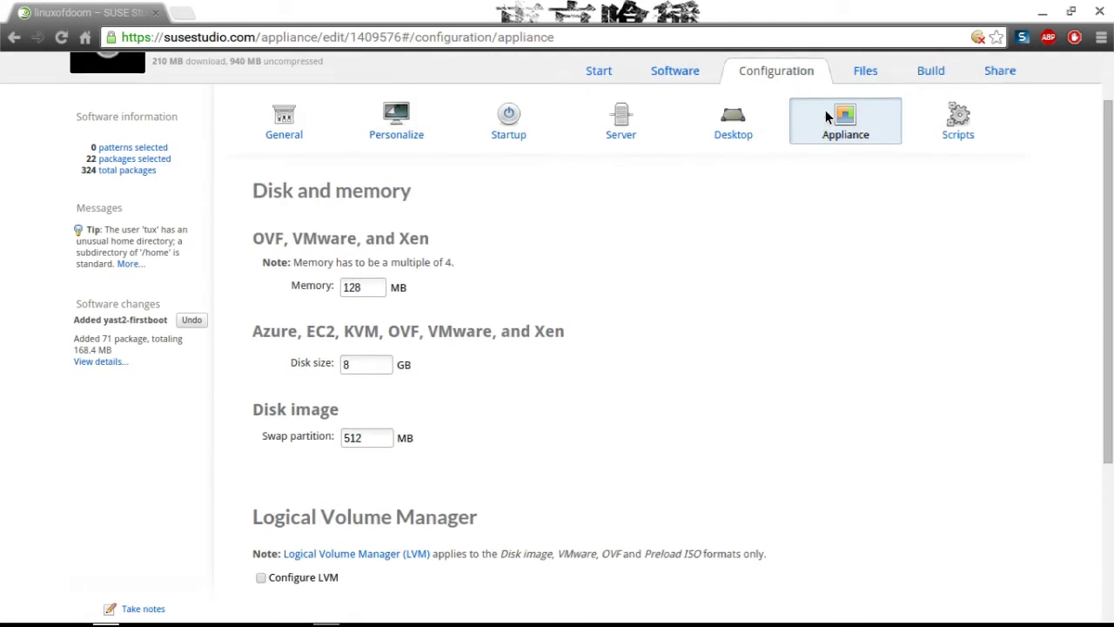
Insert a 'sudo su root' line above 'exit 0' in the end-of-build script.
{"action": "left_click", "coordinate": [969, 188]}
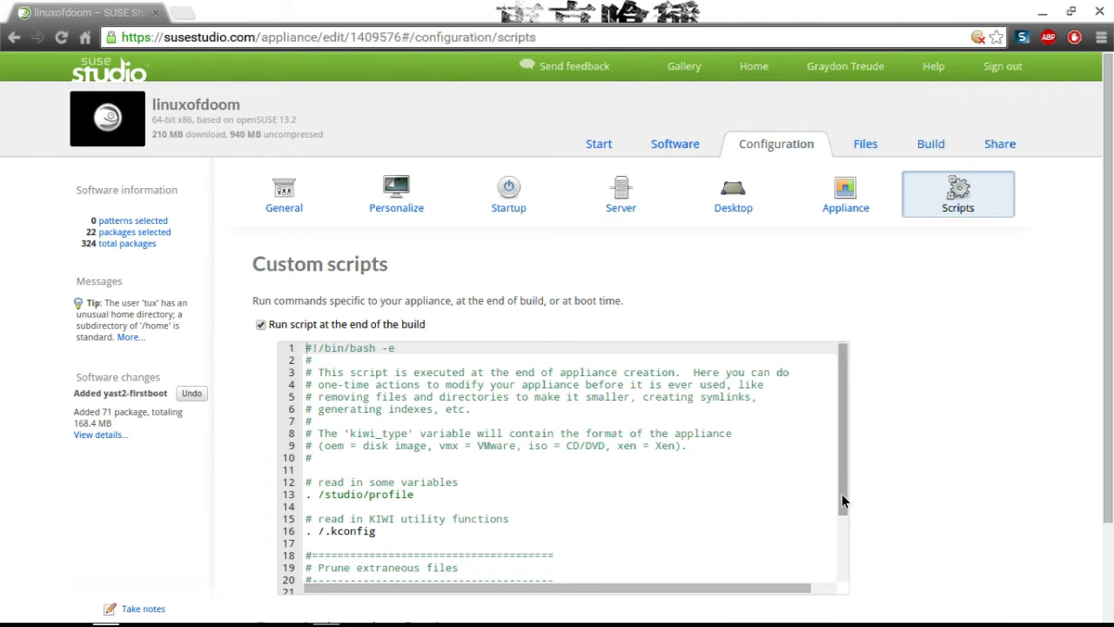
{"action": "left_click_drag", "start_coordinate": [841, 494], "coordinate": [843, 560]}
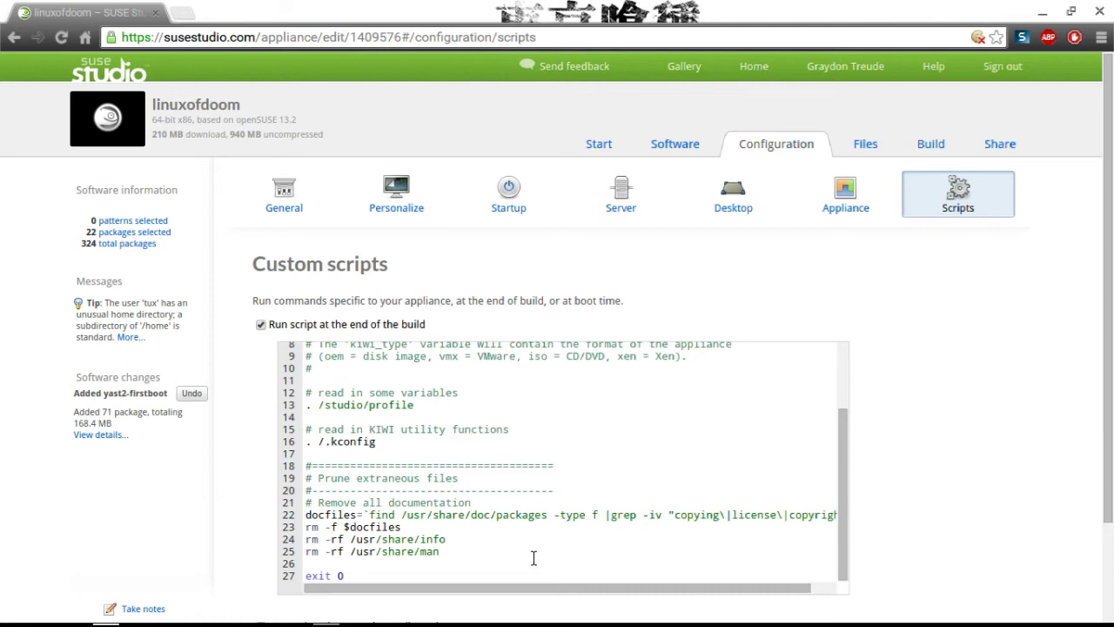
{"action": "left_click", "coordinate": [430, 565]}
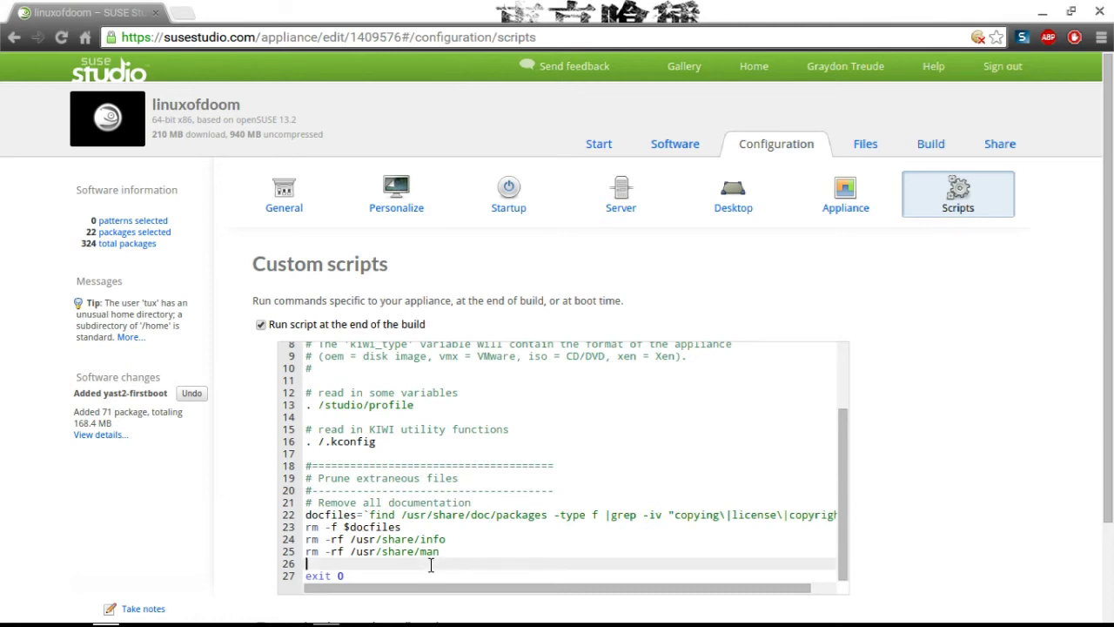
{"action": "type", "text": "sudo su root"}
{"action": "key", "text": "Return"}
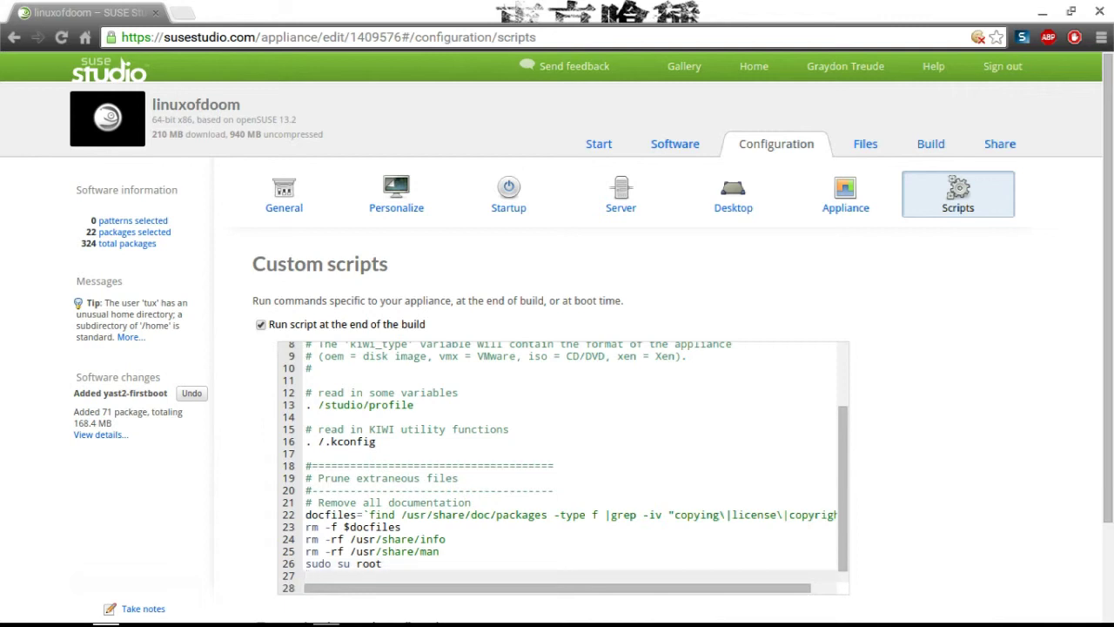
Follow it with 'exit', 'su root' and another 'sudo su root' line.
{"action": "type", "text": "exit"}
{"action": "key", "text": "Return"}
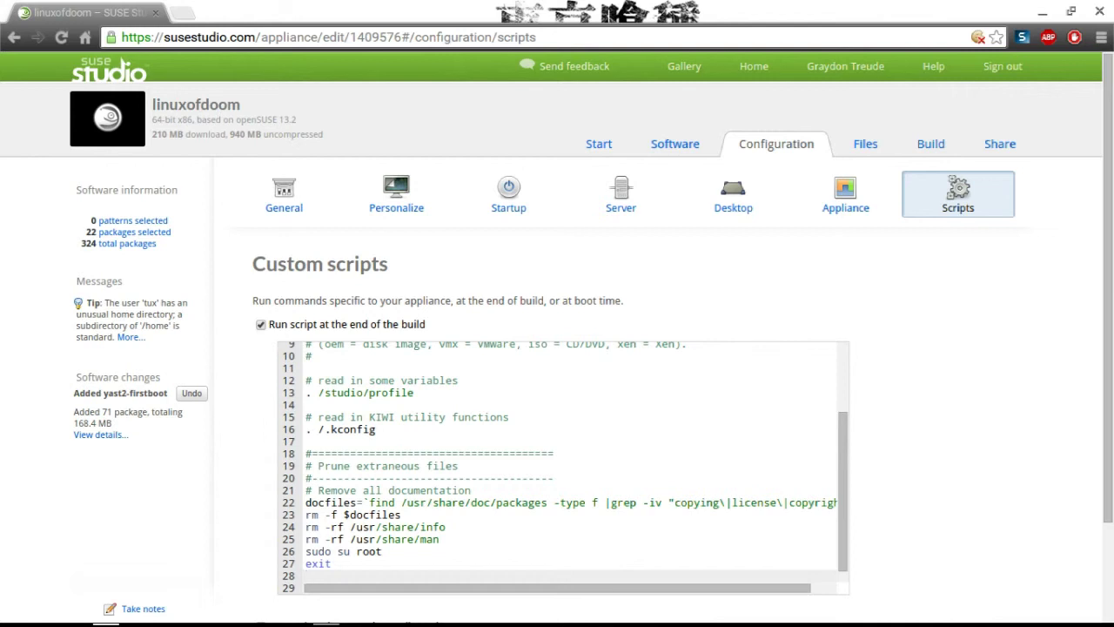
{"action": "type", "text": "su"}
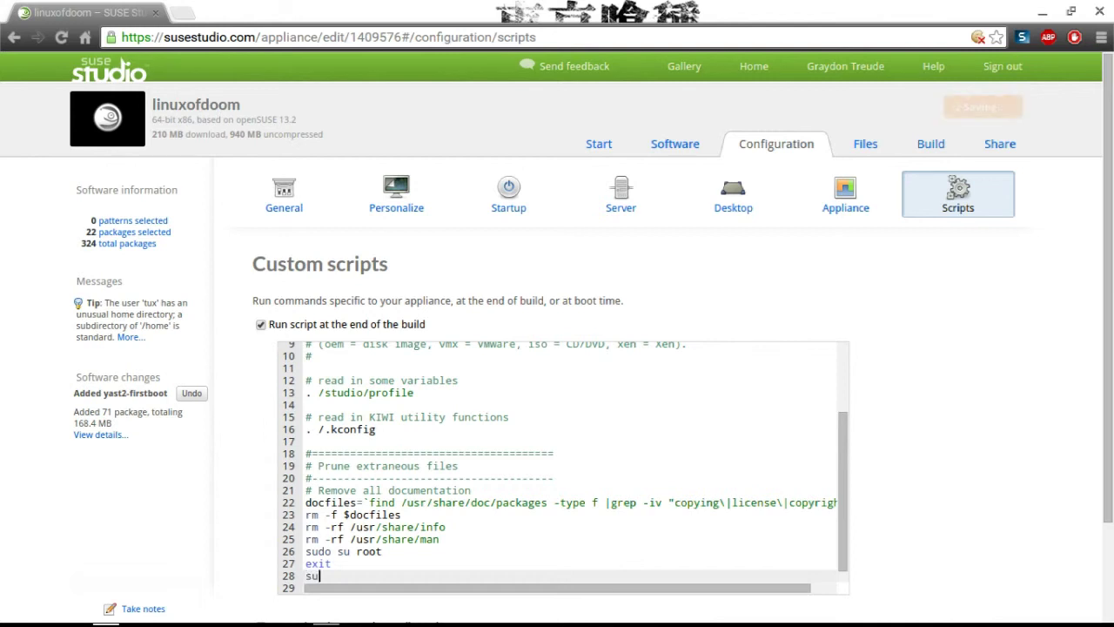
{"action": "type", "text": "do su tux ro"}
{"action": "key", "text": "BackSpace"}
{"action": "key", "text": "BackSpace"}
{"action": "key", "text": "BackSpace"}
{"action": "key", "text": "BackSpace"}
{"action": "key", "text": "BackSpace"}
{"action": "key", "text": "BackSpace"}
{"action": "key", "text": "BackSpace"}
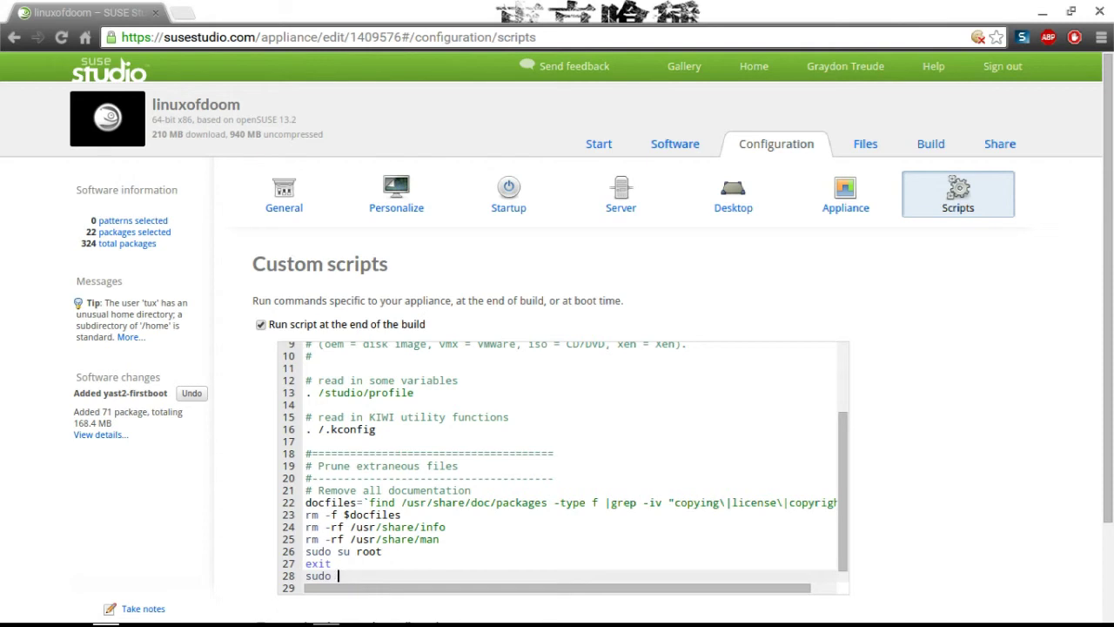
{"action": "type", "text": "su t"}
{"action": "key", "text": "BackSpace"}
{"action": "key", "text": "BackSpace"}
{"action": "key", "text": "BackSpace"}
{"action": "key", "text": "BackSpace"}
{"action": "key", "text": "BackSpace"}
{"action": "key", "text": "BackSpace"}
{"action": "key", "text": "BackSpace"}
{"action": "type", "text": "su root"}
{"action": "key", "text": "Return"}
{"action": "type", "text": "sudo su root"}
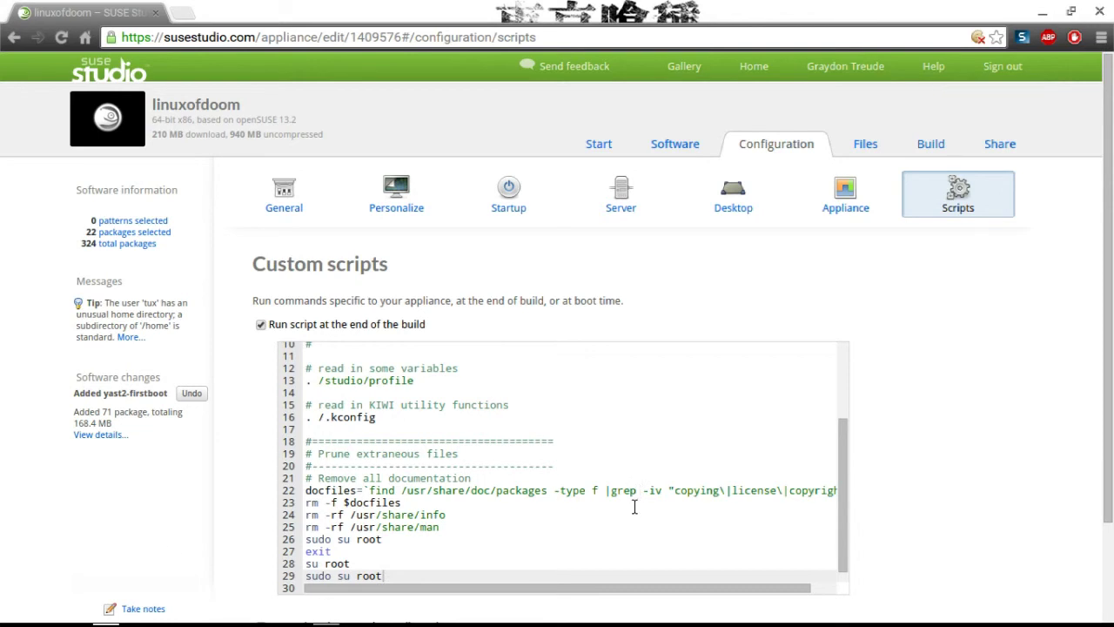
{"action": "scroll", "coordinate": [634, 505], "scroll_direction": "down", "scroll_amount": 2}
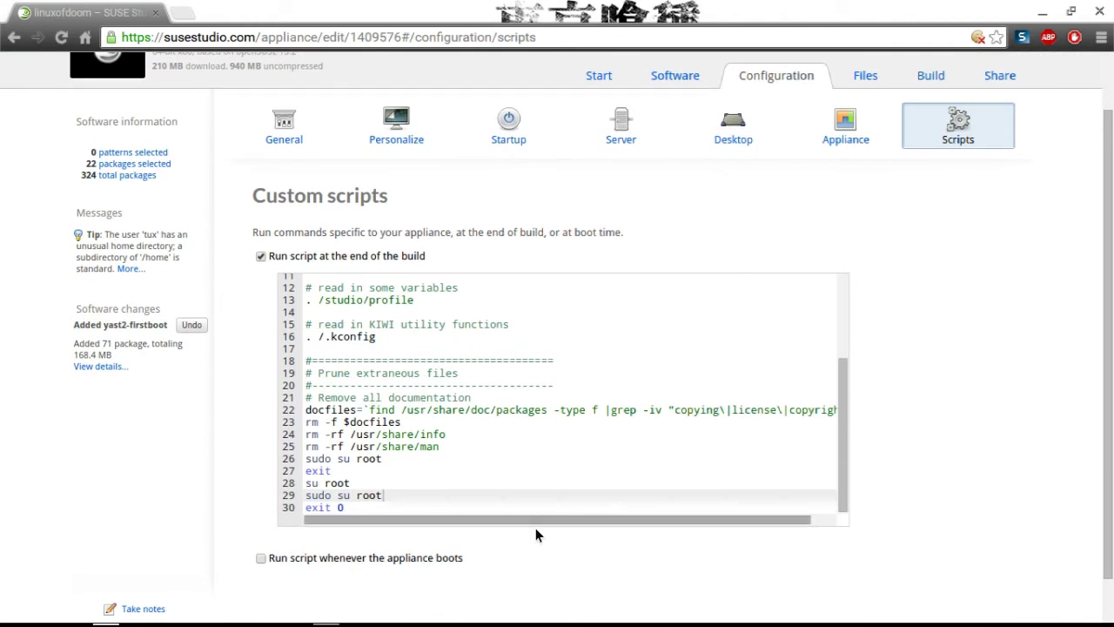
Enable 'Run script whenever the appliance boots' and add 'sudo su root' below the echo line.
{"action": "left_click", "coordinate": [304, 562]}
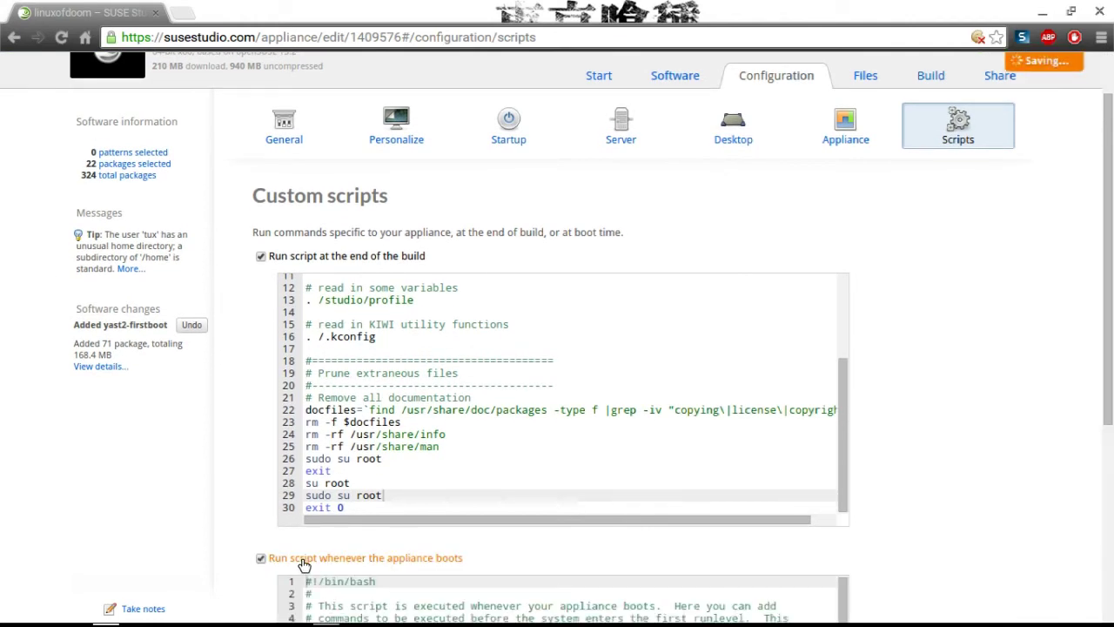
{"action": "scroll", "coordinate": [177, 520], "scroll_direction": "down", "scroll_amount": 3}
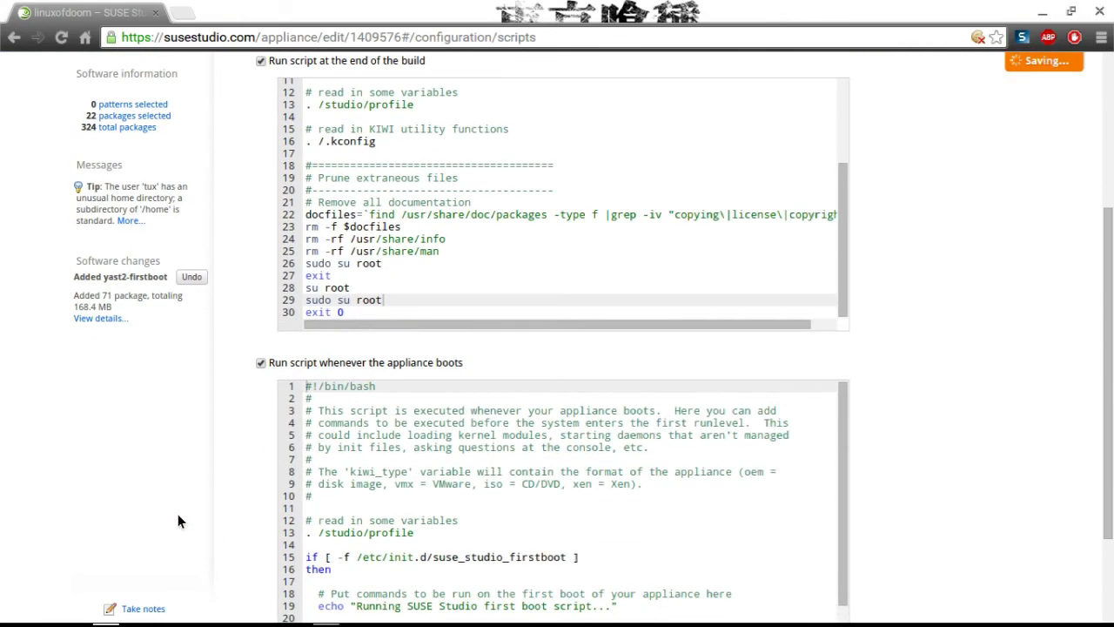
{"action": "scroll", "coordinate": [178, 520], "scroll_direction": "down", "scroll_amount": 1}
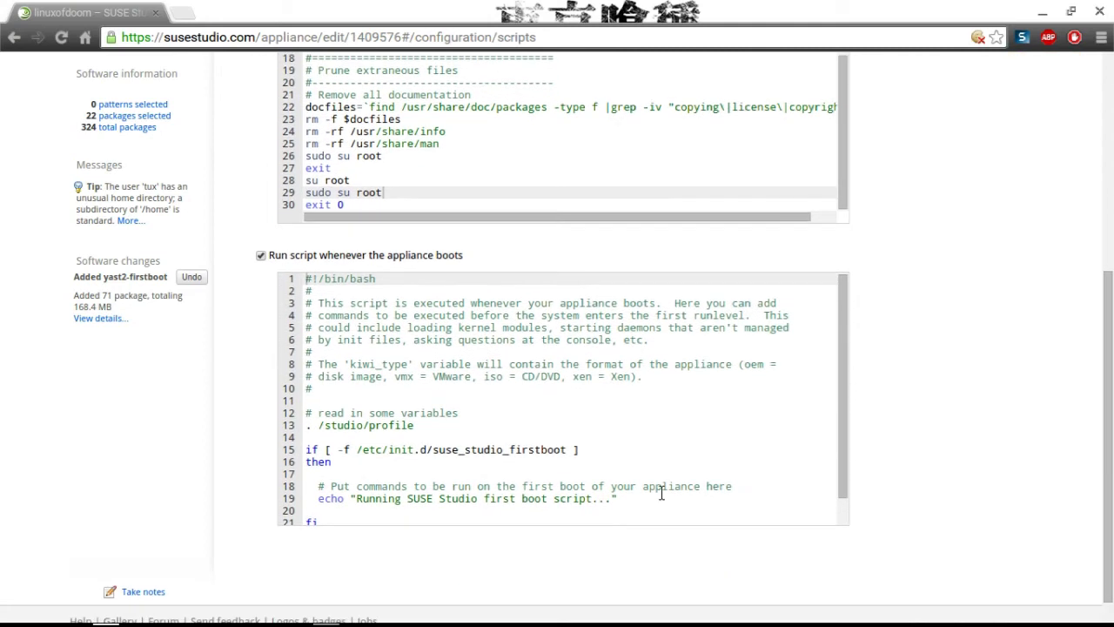
{"action": "left_click", "coordinate": [674, 493]}
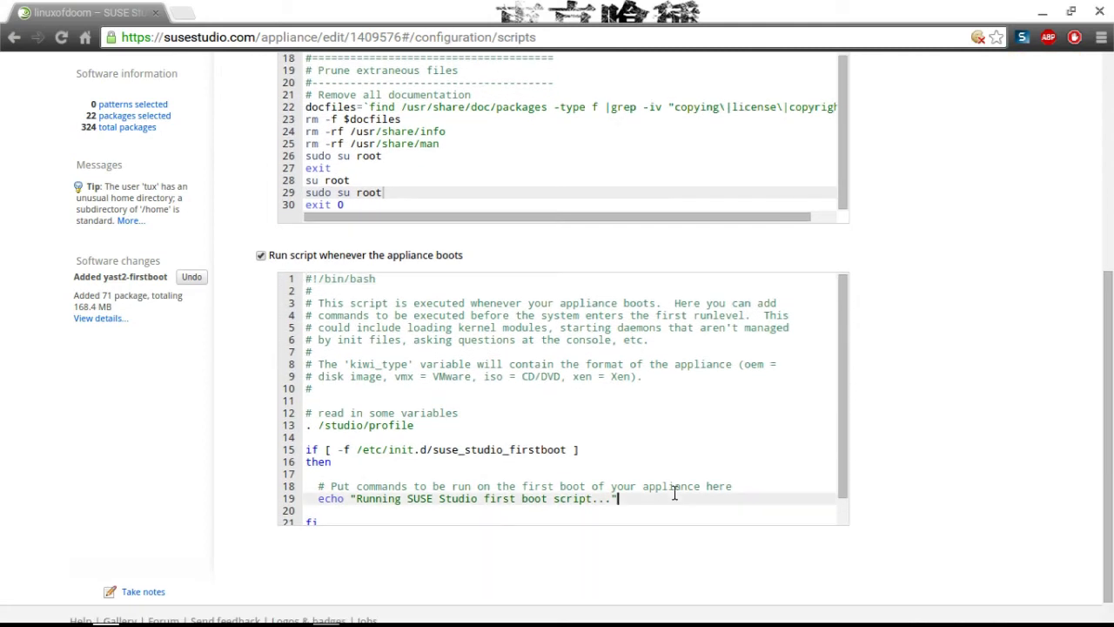
{"action": "key", "text": "Return"}
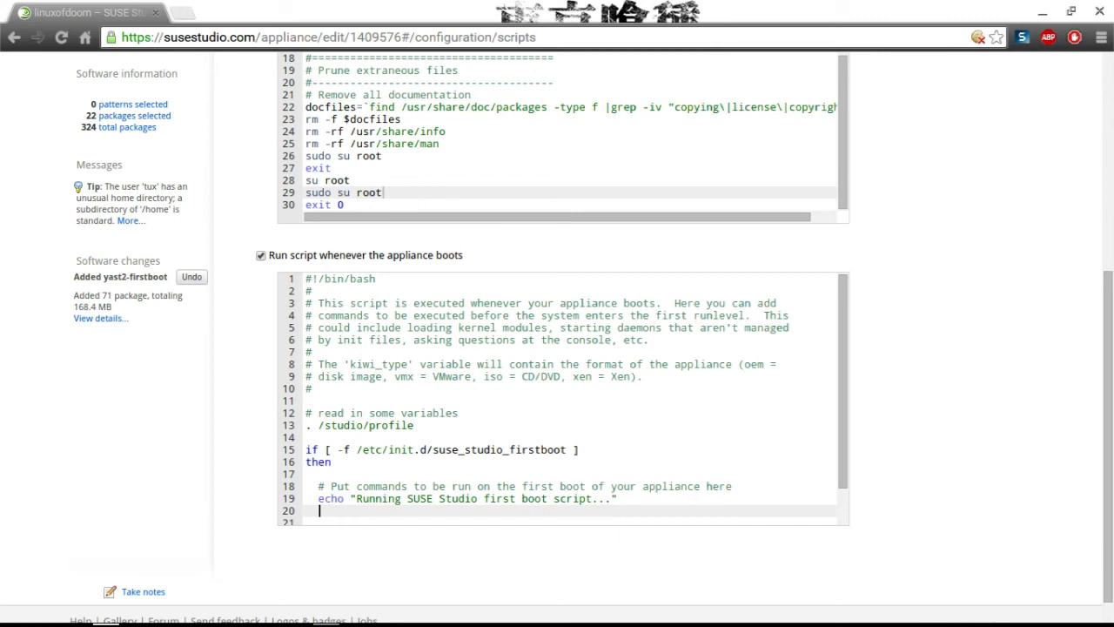
{"action": "type", "text": "sudo su root"}
{"action": "key", "text": "Return"}
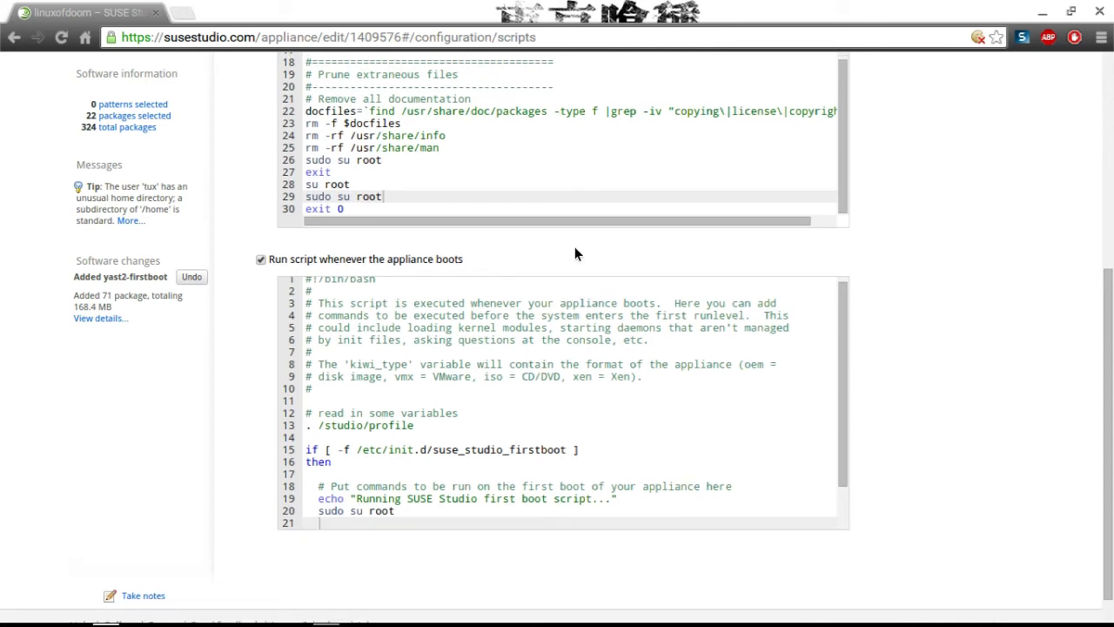
Visit the Files tab and Start page, then return to Configuration.
{"action": "left_click_drag", "start_coordinate": [1109, 358], "coordinate": [1109, 141]}
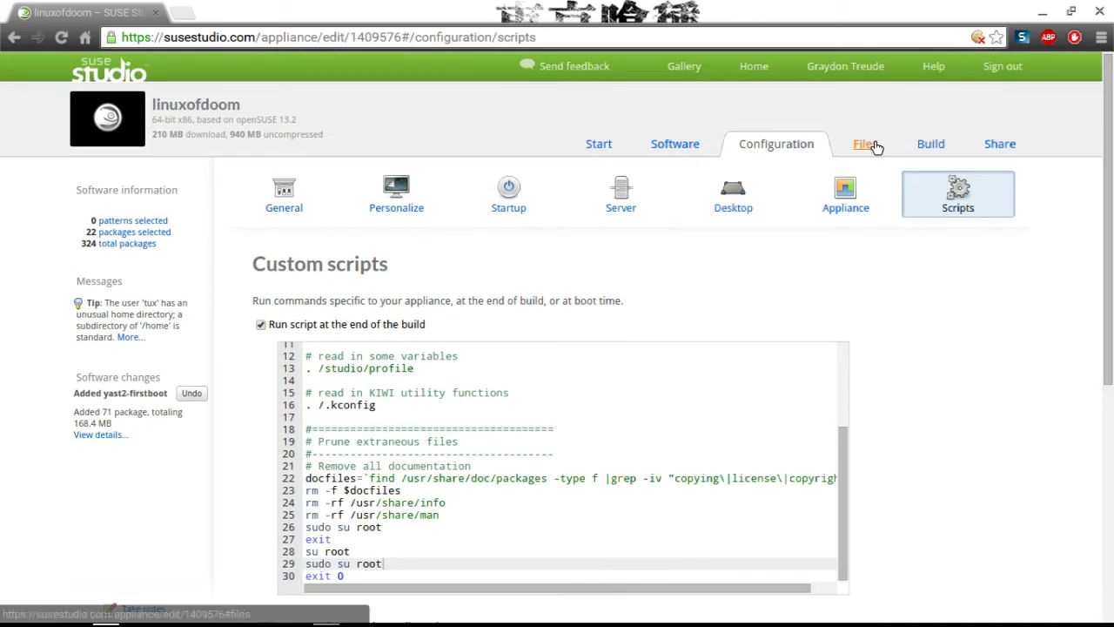
{"action": "left_click", "coordinate": [875, 144]}
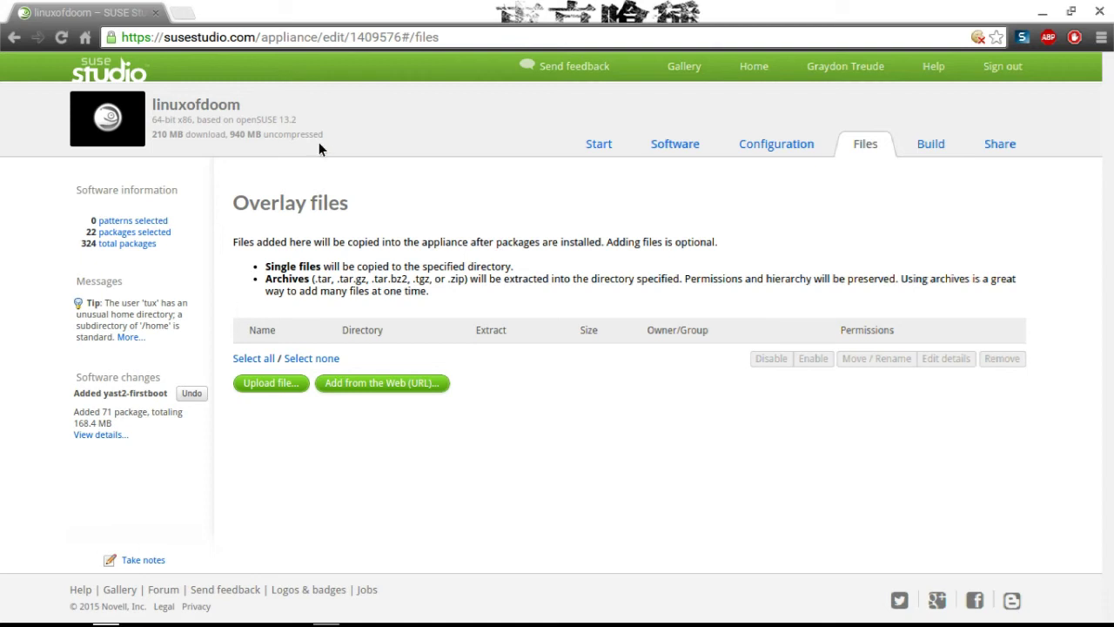
{"action": "left_click", "coordinate": [598, 144]}
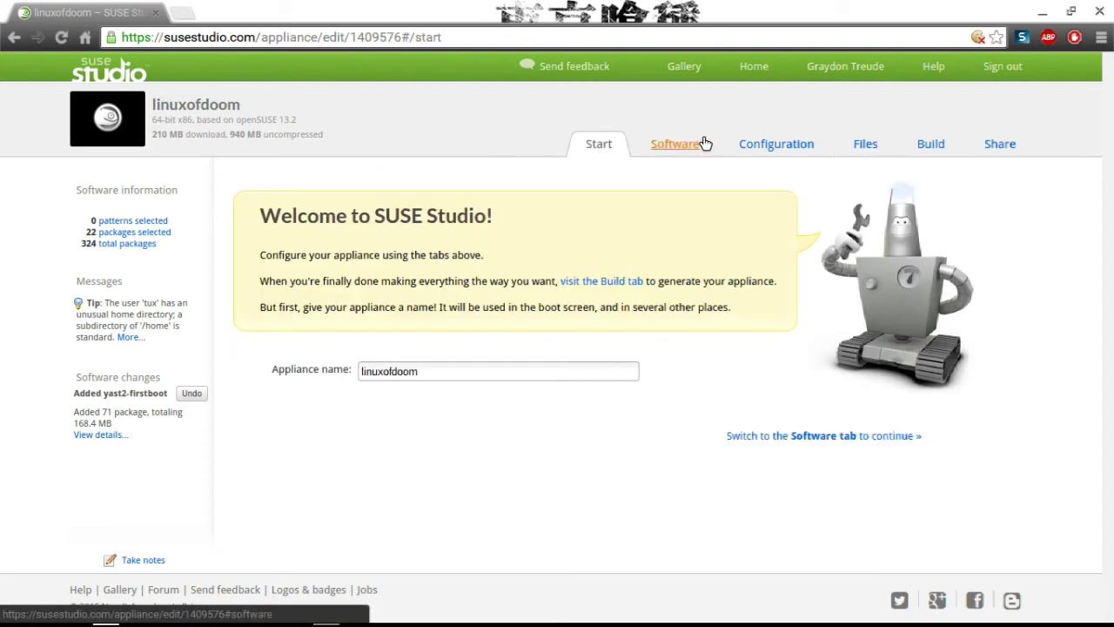
{"action": "left_click", "coordinate": [748, 141]}
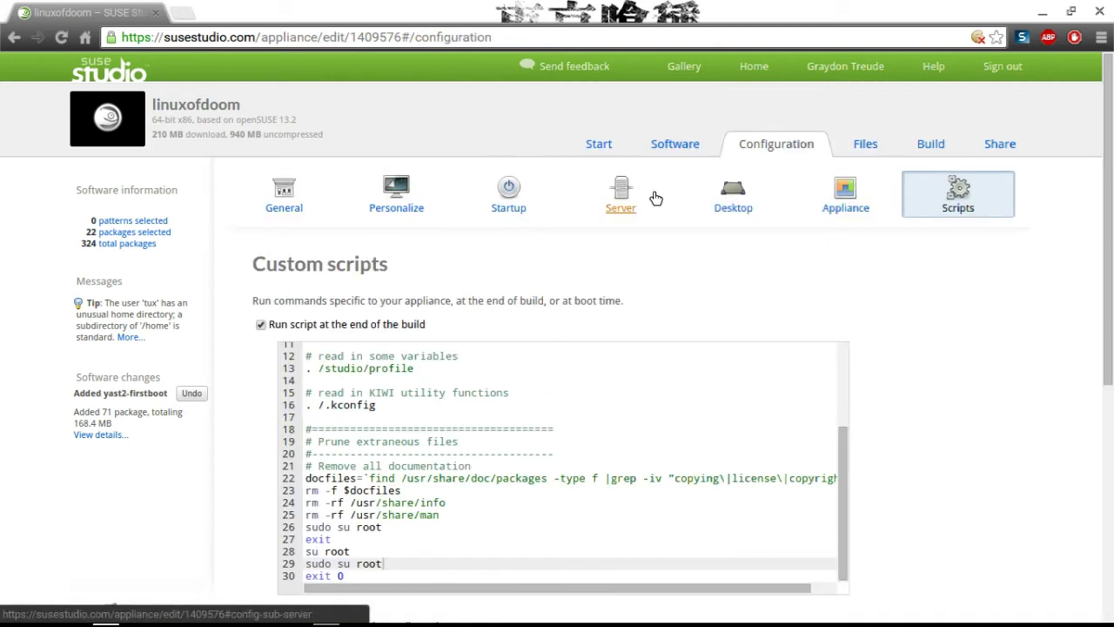
In Personalize, choose the Anonymous emblem image as background upload and select the Tux penguin logo.
{"action": "left_click", "coordinate": [400, 207]}
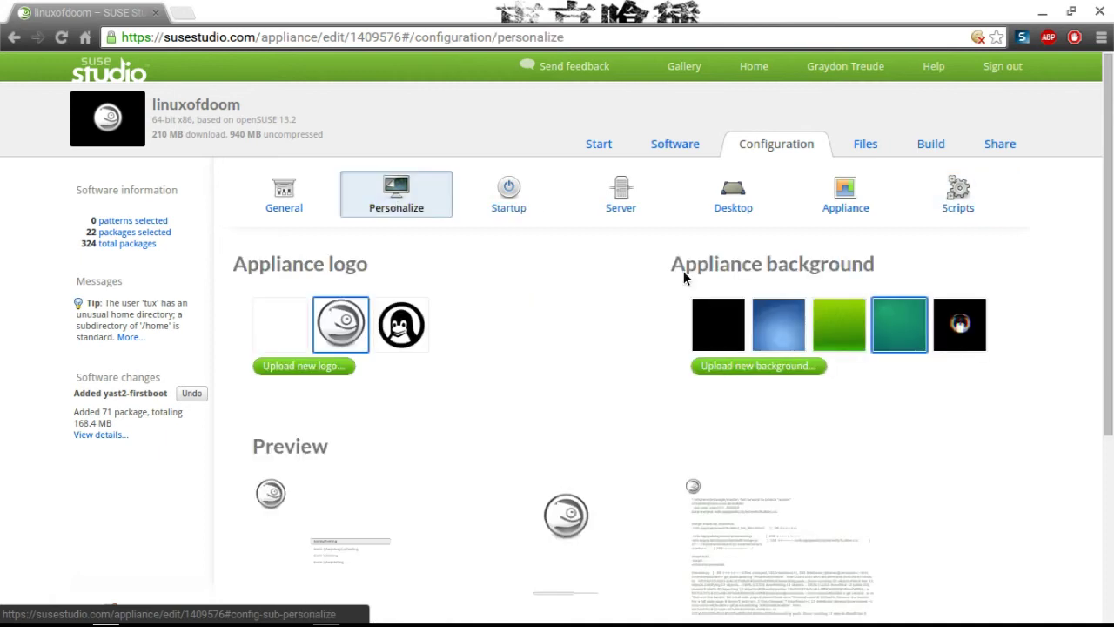
{"action": "left_click", "coordinate": [802, 365]}
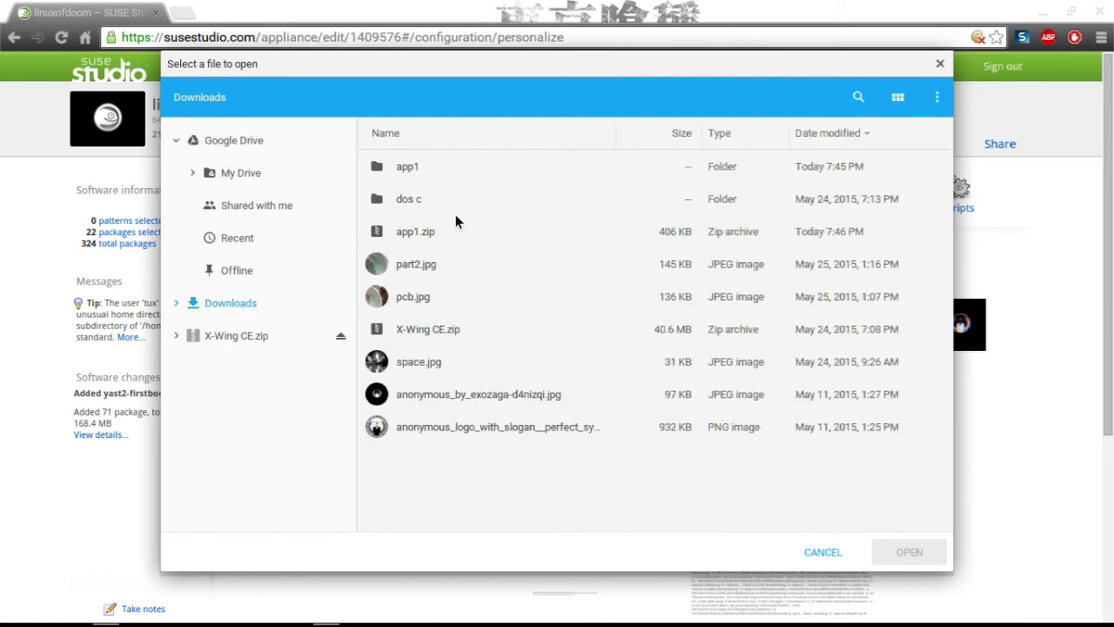
{"action": "double_click", "coordinate": [398, 426]}
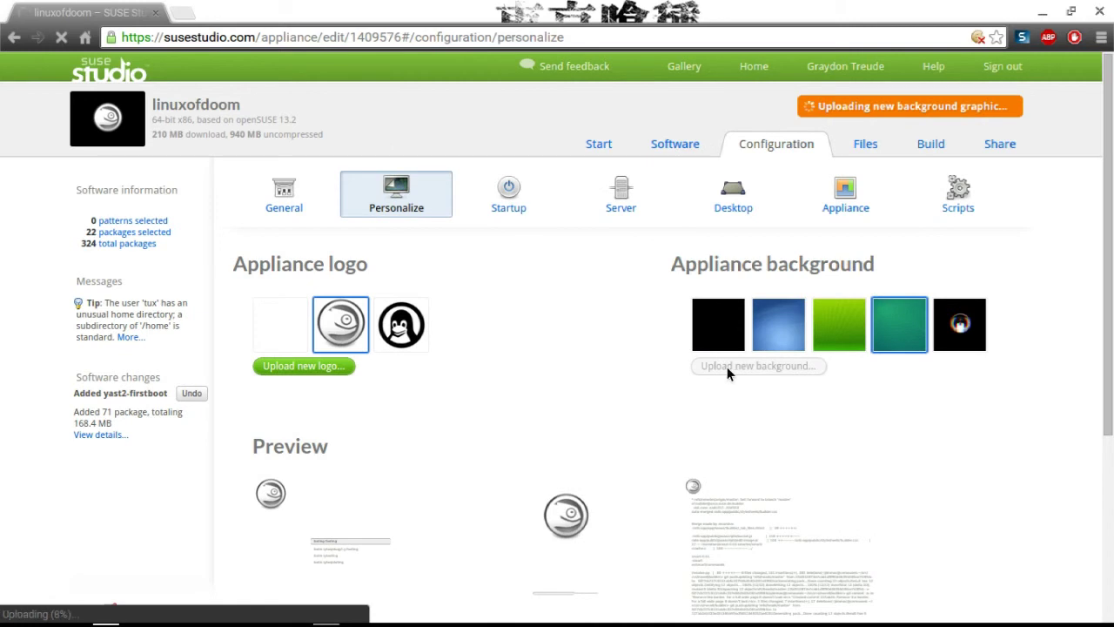
{"action": "left_click", "coordinate": [416, 350]}
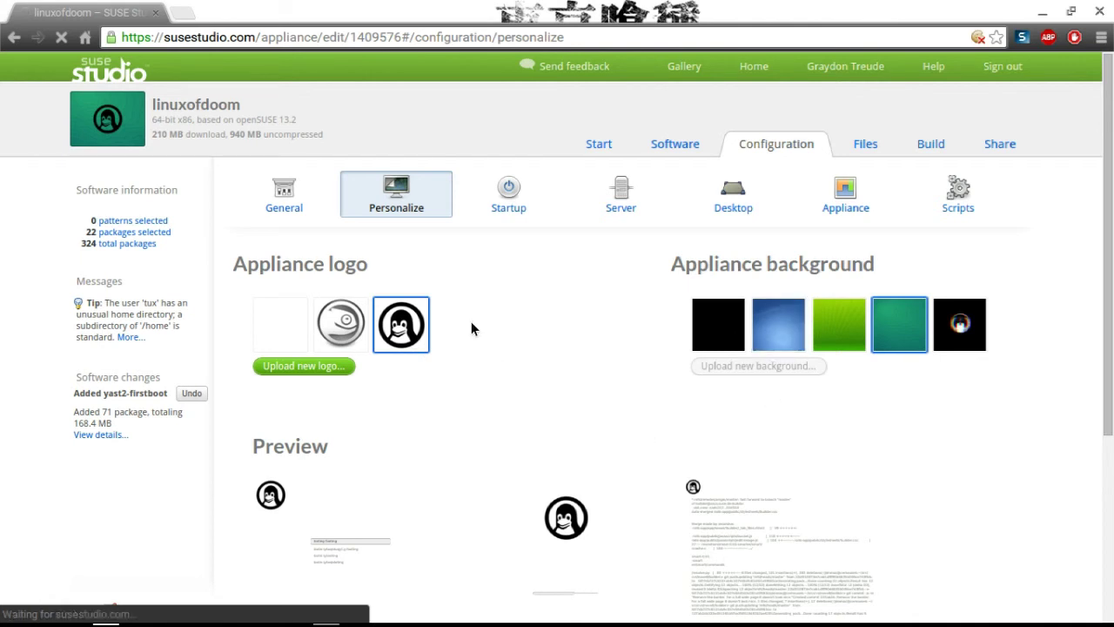
{"action": "scroll", "coordinate": [471, 323], "scroll_direction": "down", "scroll_amount": 5}
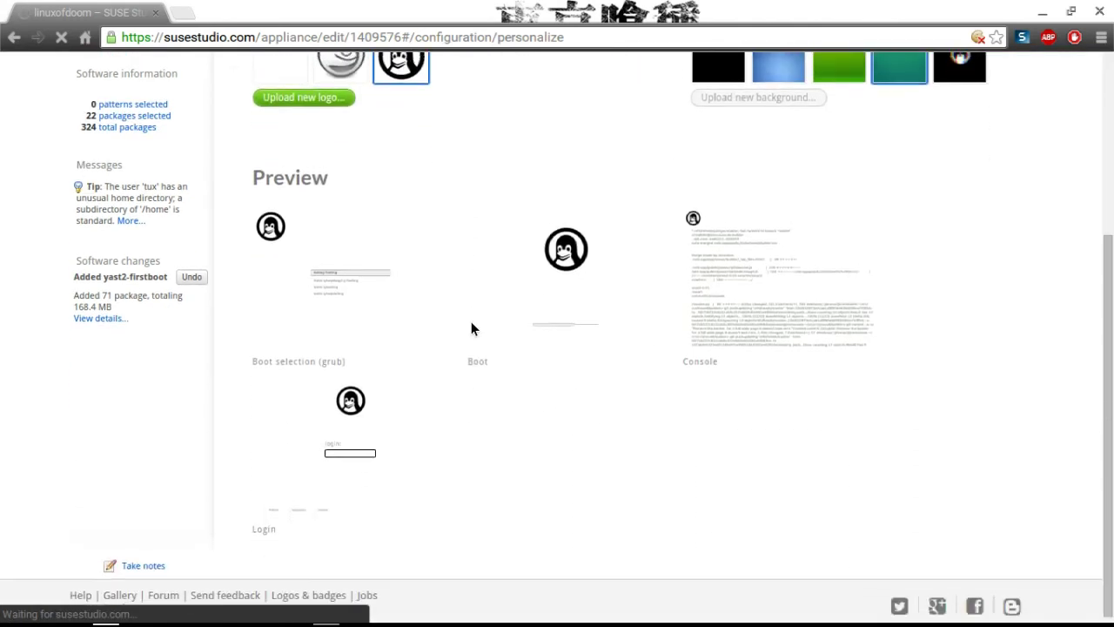
{"action": "scroll", "coordinate": [471, 328], "scroll_direction": "up", "scroll_amount": 5}
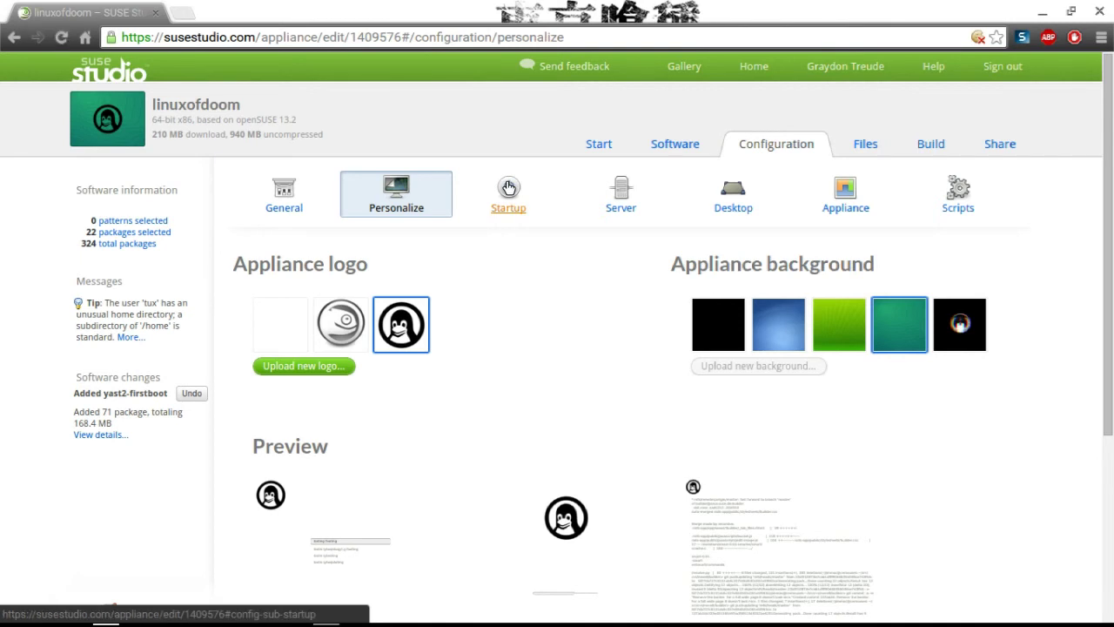
Upload the Anonymous emblem PNG from Downloads and select its thumbnail as the background.
{"action": "left_click", "coordinate": [740, 365]}
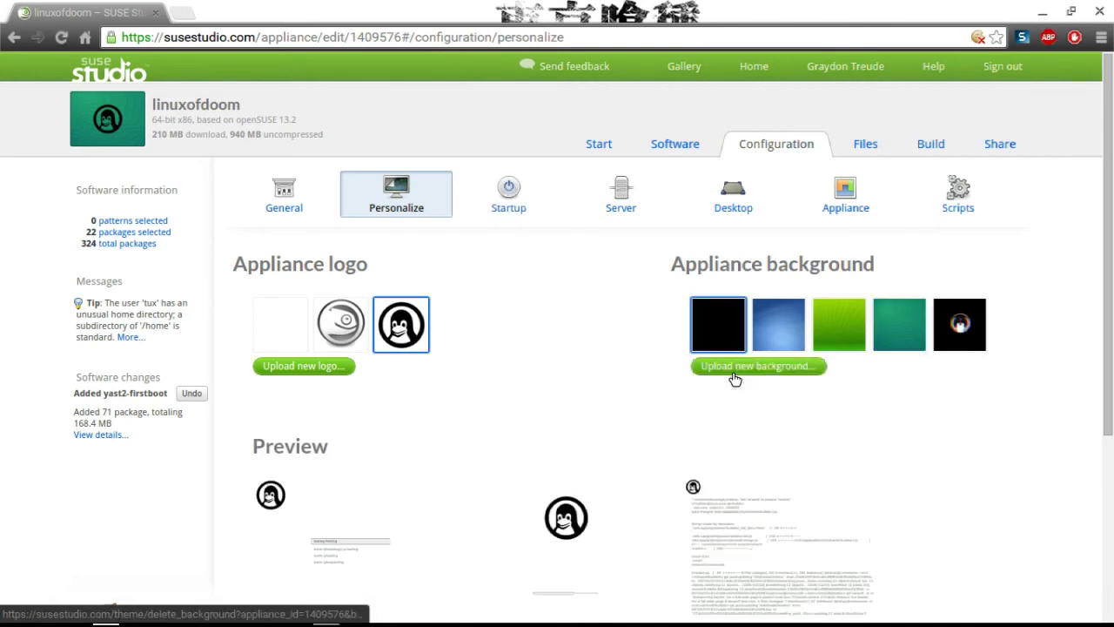
{"action": "left_click", "coordinate": [800, 363]}
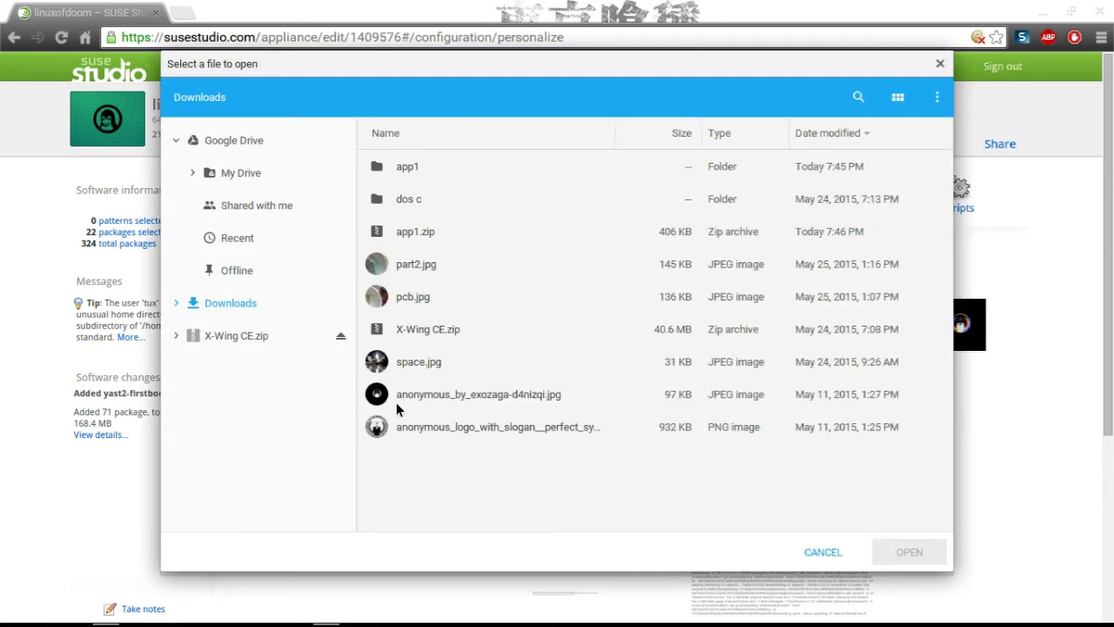
{"action": "double_click", "coordinate": [386, 431]}
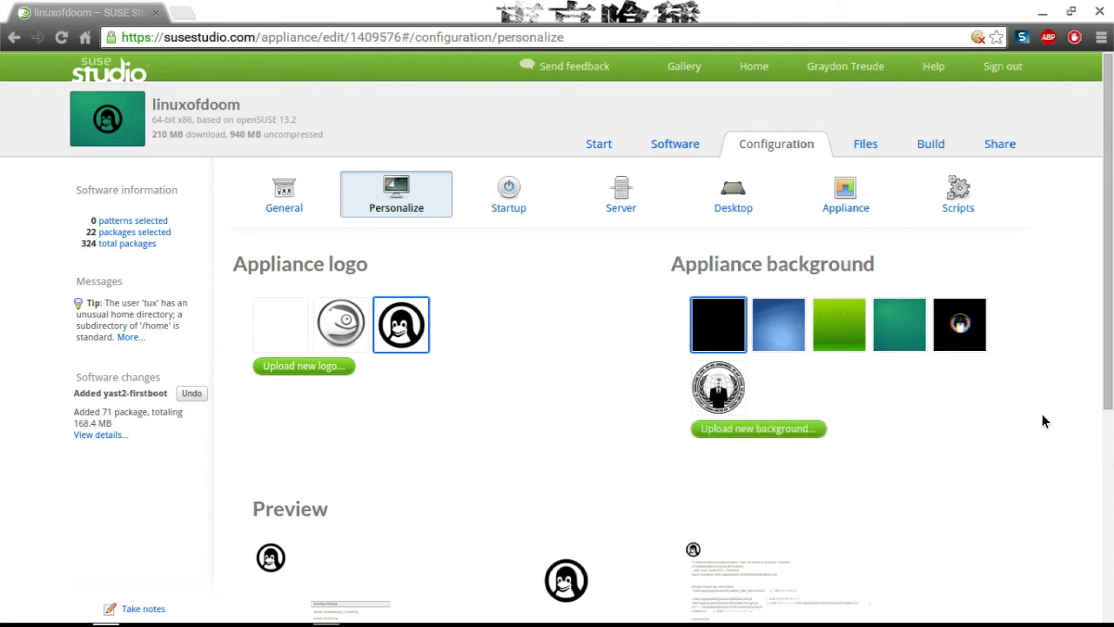
{"action": "left_click", "coordinate": [729, 396]}
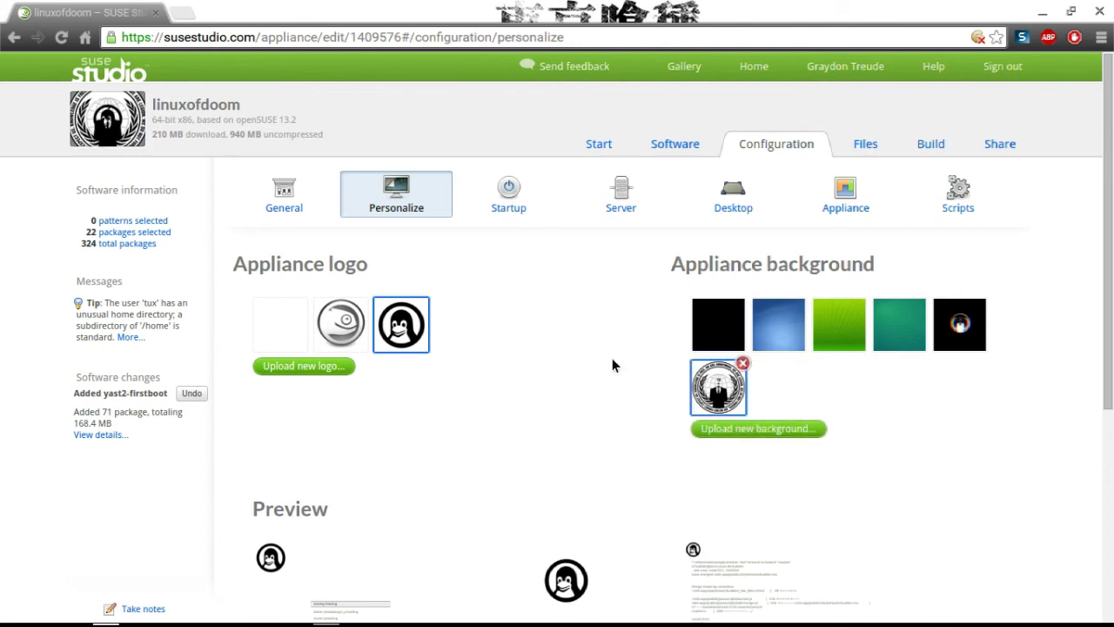
{"action": "scroll", "coordinate": [612, 366], "scroll_direction": "down", "scroll_amount": 3}
{"action": "scroll", "coordinate": [607, 358], "scroll_direction": "up", "scroll_amount": 2}
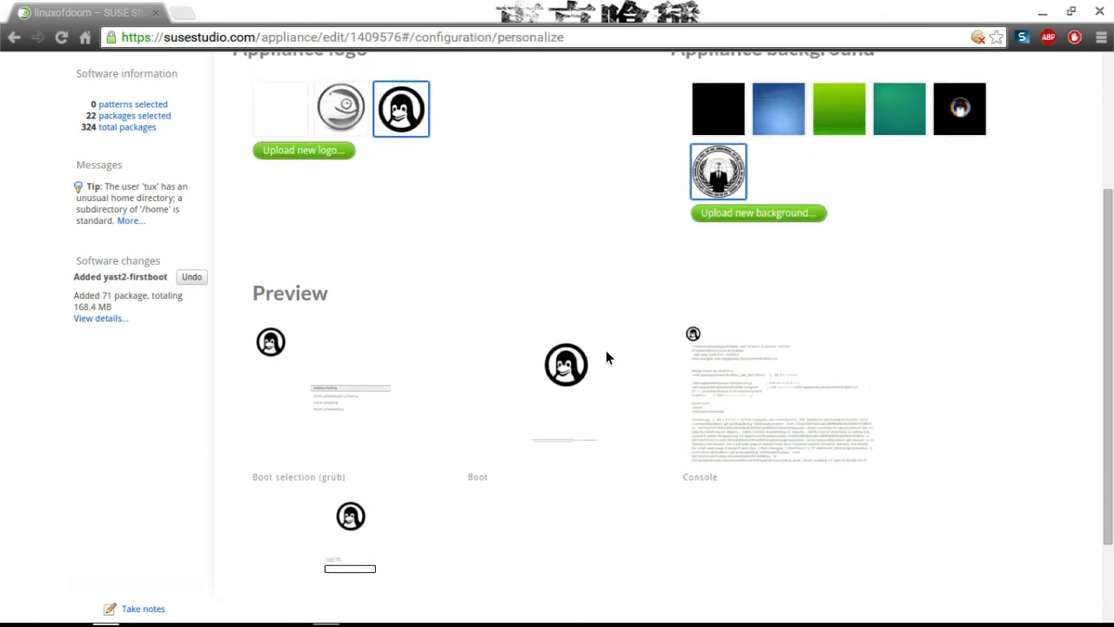
{"action": "scroll", "coordinate": [606, 352], "scroll_direction": "up", "scroll_amount": 1}
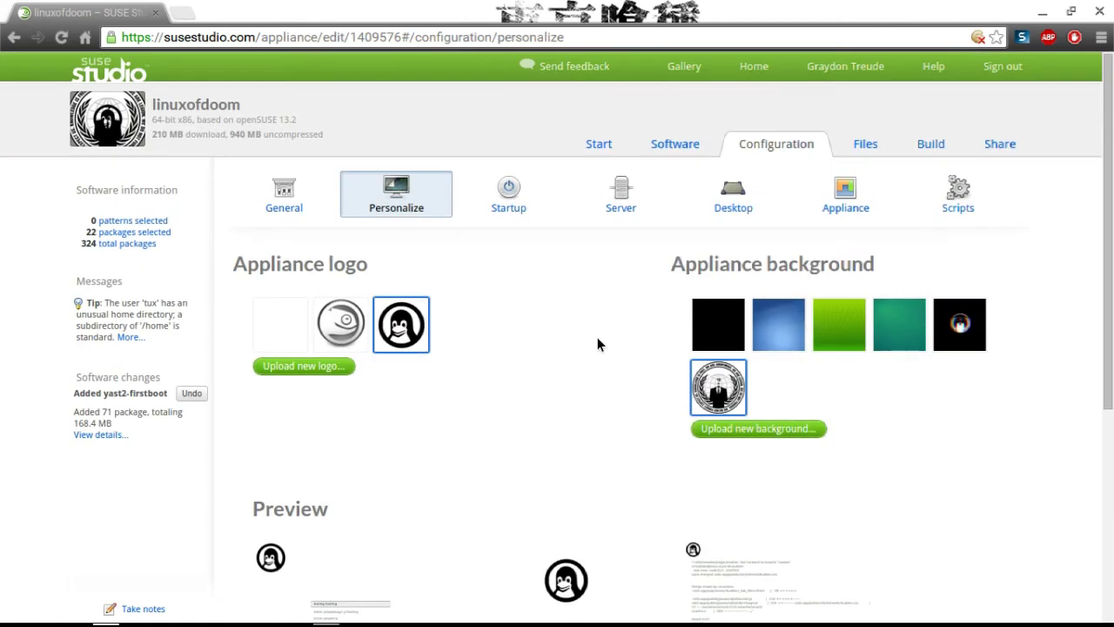
Add the grub, gcc-c++, python and wine packages from the results.
{"action": "left_click", "coordinate": [694, 141]}
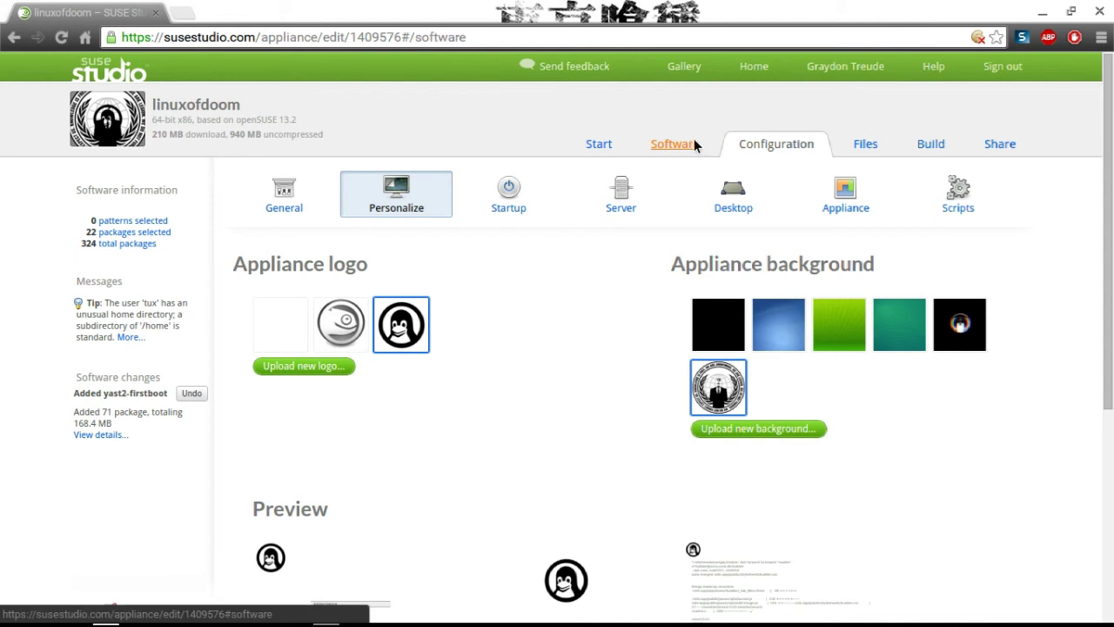
{"action": "scroll", "coordinate": [367, 503], "scroll_direction": "down", "scroll_amount": 1}
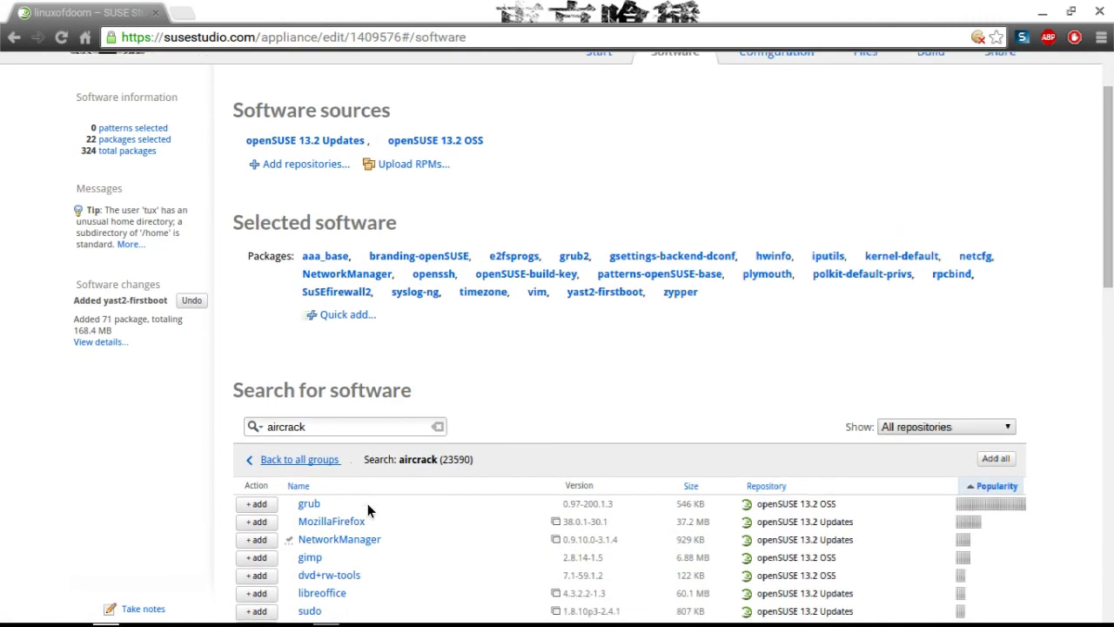
{"action": "left_click", "coordinate": [261, 480]}
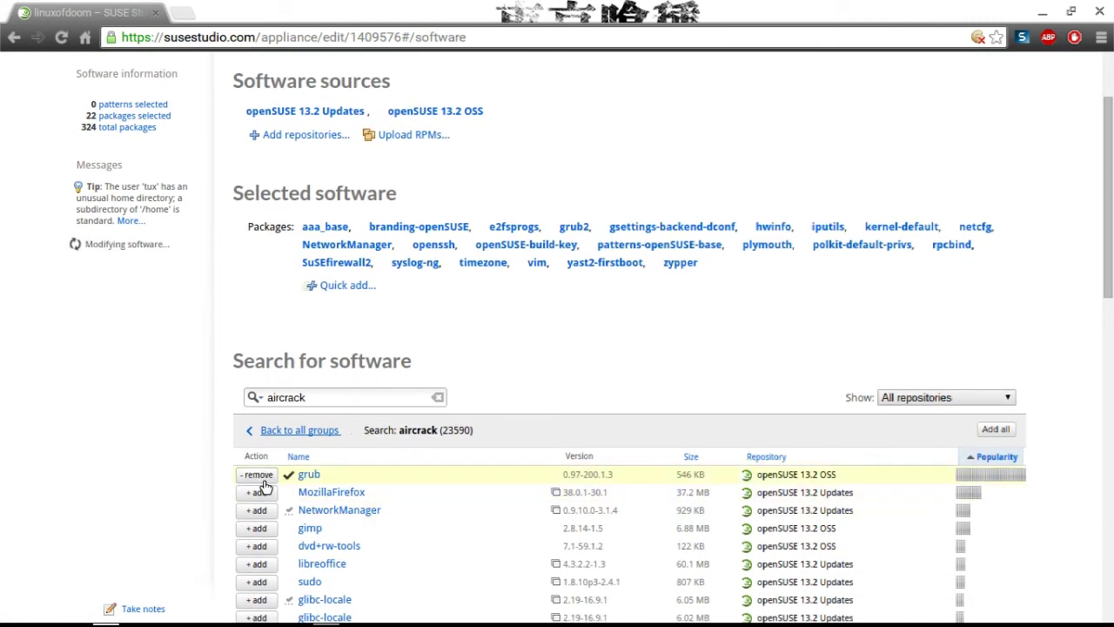
{"action": "scroll", "coordinate": [264, 485], "scroll_direction": "down", "scroll_amount": 2}
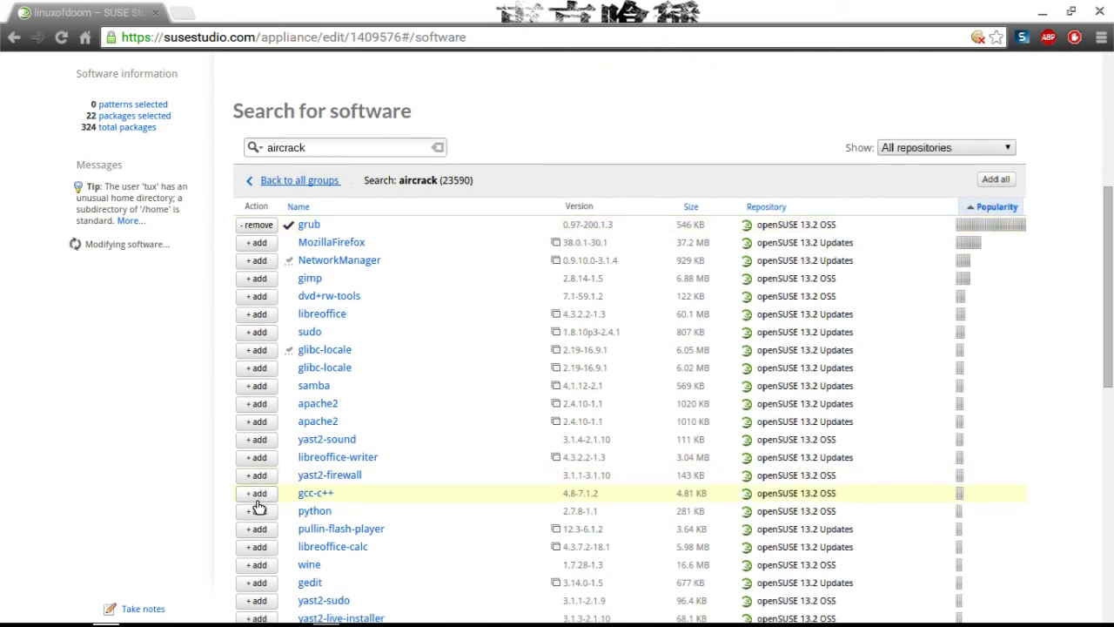
{"action": "left_click", "coordinate": [257, 494]}
{"action": "left_click", "coordinate": [259, 511]}
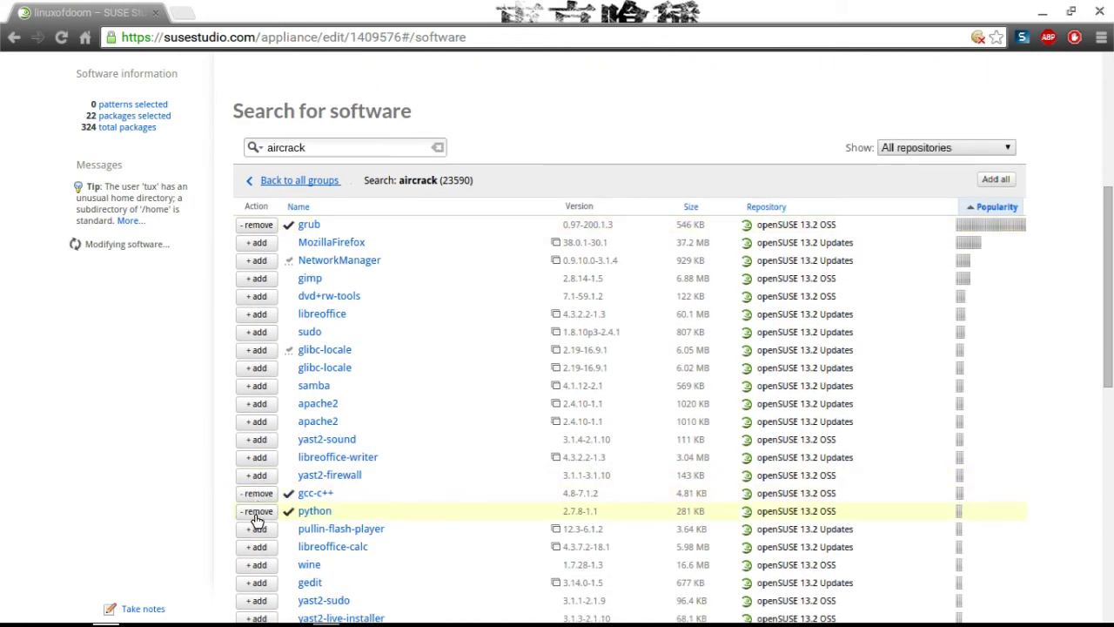
{"action": "left_click", "coordinate": [258, 564]}
Add NetworkManager-gnome and telnet, then go back up to the search box.
{"action": "scroll", "coordinate": [256, 575], "scroll_direction": "down", "scroll_amount": 2}
{"action": "scroll", "coordinate": [257, 574], "scroll_direction": "down", "scroll_amount": 3}
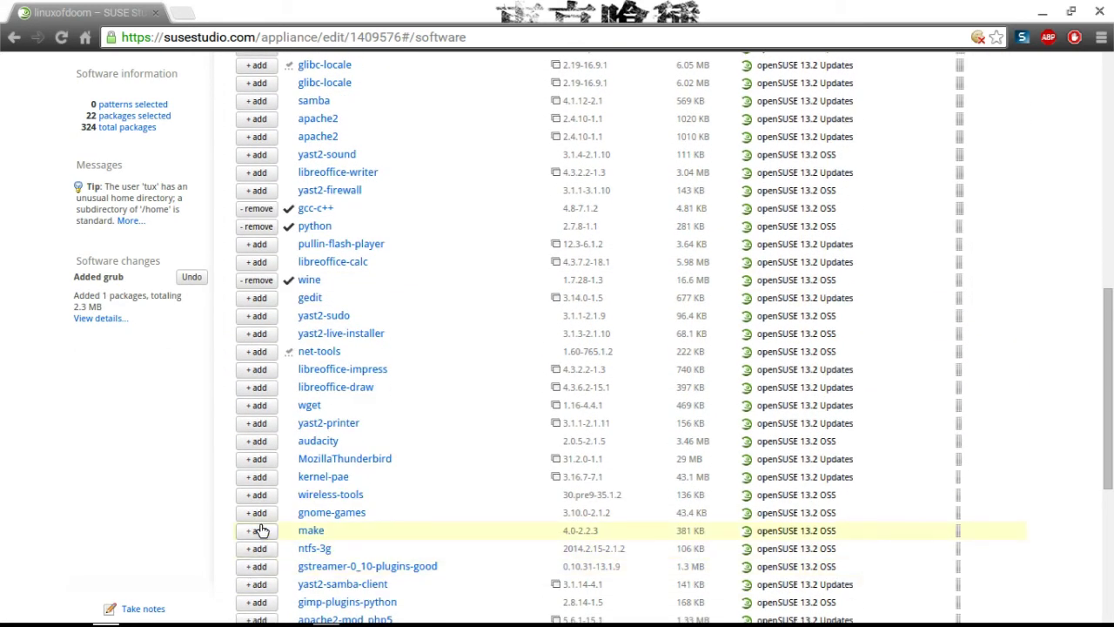
{"action": "scroll", "coordinate": [262, 530], "scroll_direction": "down", "scroll_amount": 3}
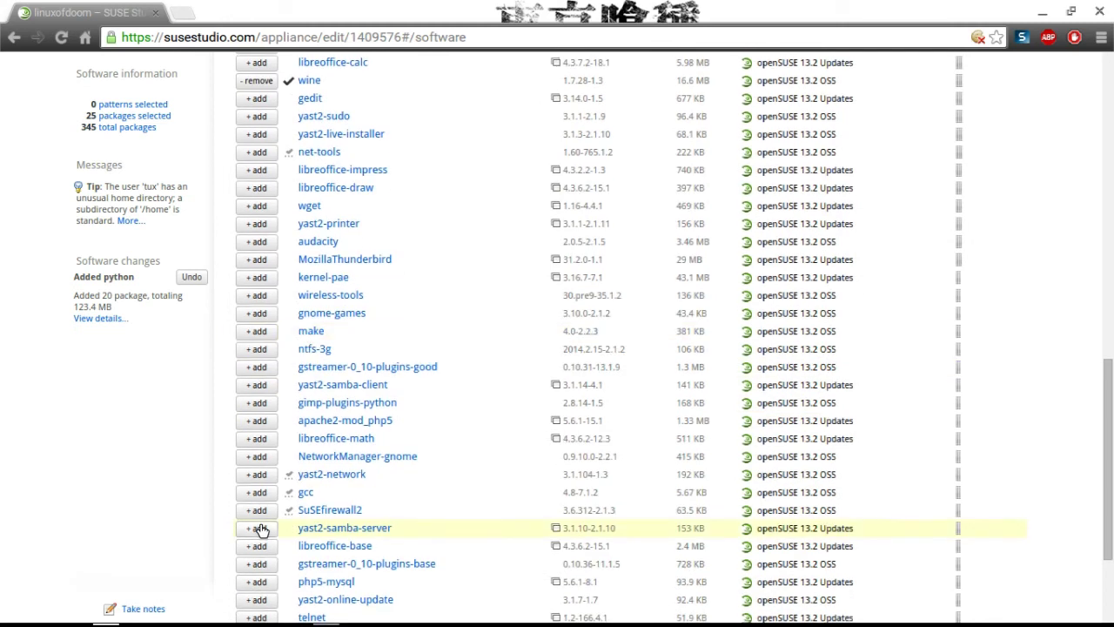
{"action": "left_click", "coordinate": [257, 456]}
{"action": "scroll", "coordinate": [255, 468], "scroll_direction": "down", "scroll_amount": 1}
{"action": "scroll", "coordinate": [254, 468], "scroll_direction": "down", "scroll_amount": 2}
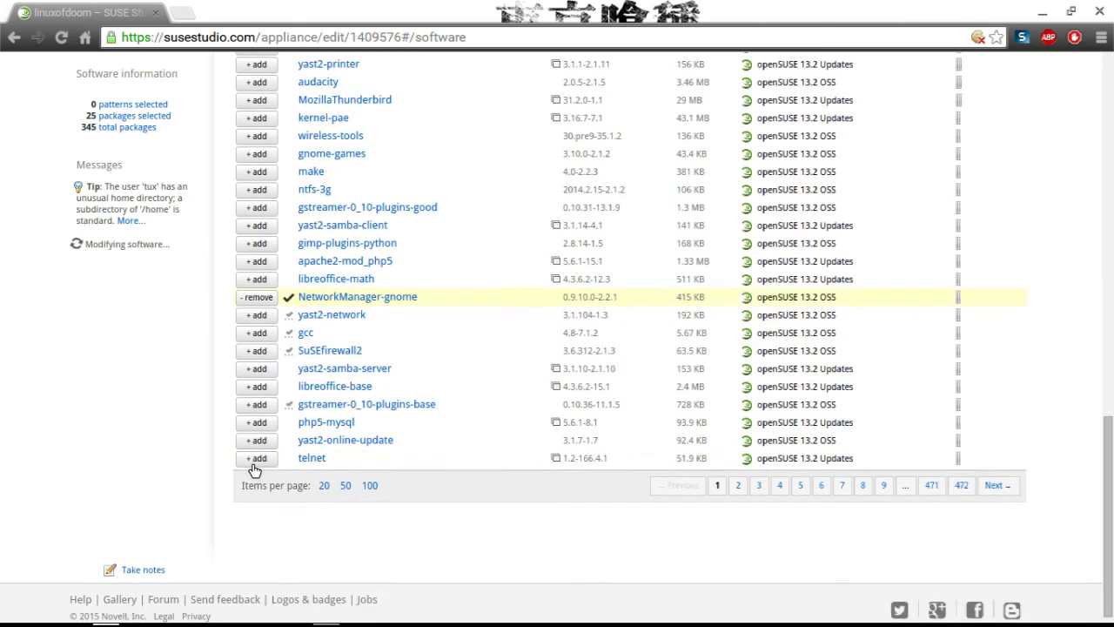
{"action": "left_click", "coordinate": [255, 462]}
{"action": "scroll", "coordinate": [255, 468], "scroll_direction": "up", "scroll_amount": 20}
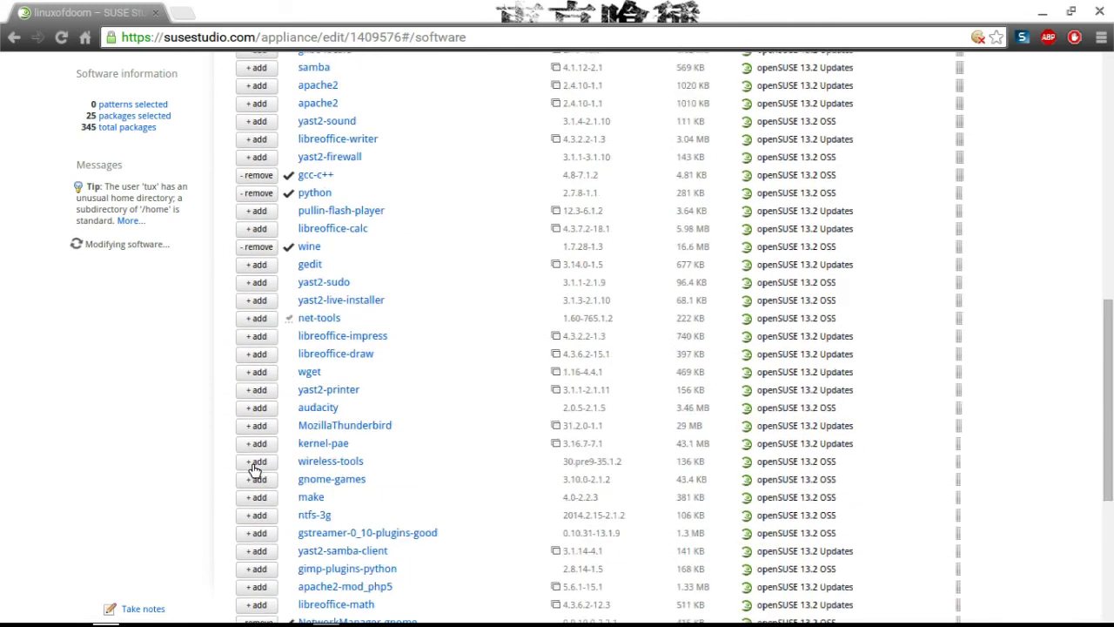
{"action": "scroll", "coordinate": [259, 444], "scroll_direction": "up", "scroll_amount": 2}
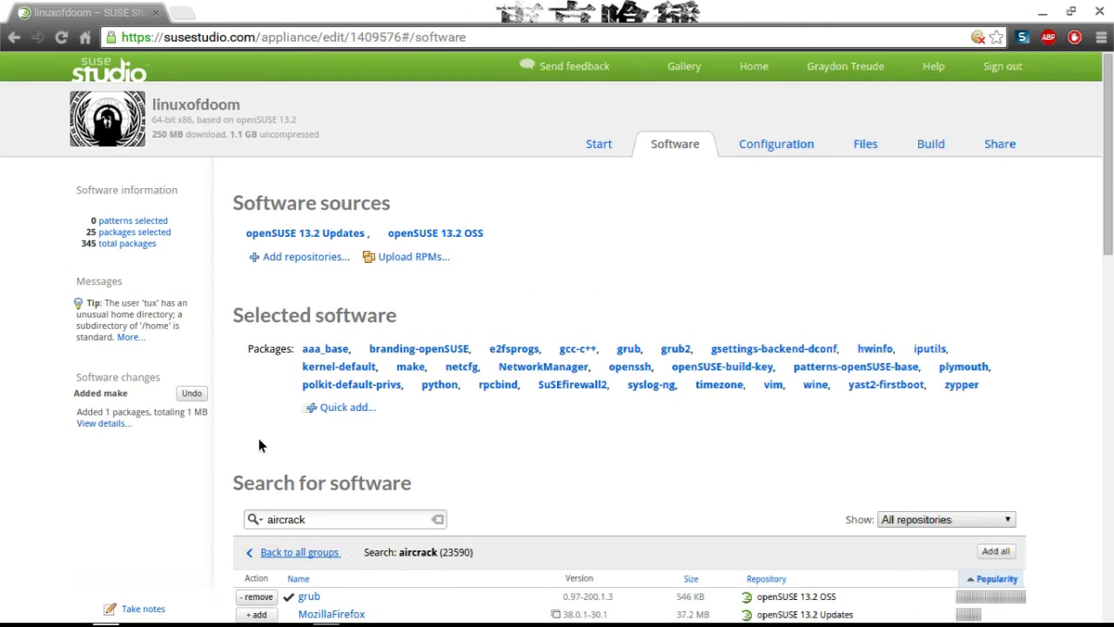
{"action": "left_click", "coordinate": [305, 514]}
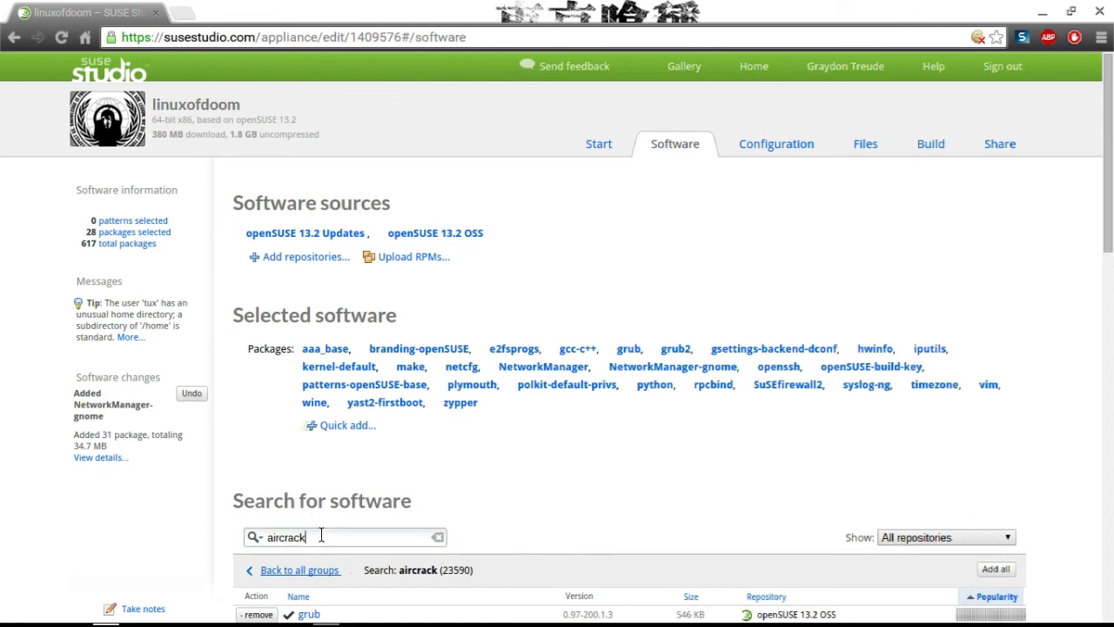
Replace the aircrack search with an apache search and add the apache2 package.
{"action": "left_click", "coordinate": [318, 534]}
{"action": "key", "text": "BackSpace"}
{"action": "key", "text": "BackSpace"}
{"action": "key", "text": "BackSpace"}
{"action": "key", "text": "BackSpace"}
{"action": "key", "text": "BackSpace"}
{"action": "key", "text": "BackSpace"}
{"action": "key", "text": "BackSpace"}
{"action": "key", "text": "BackSpace"}
{"action": "type", "text": "apachoe"}
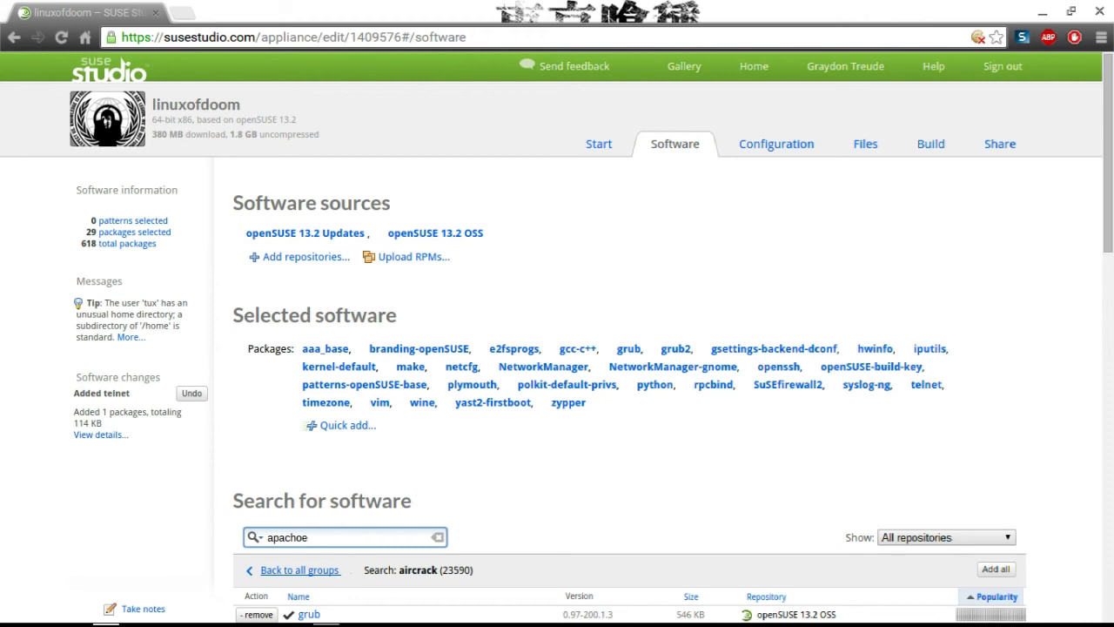
{"action": "key", "text": "BackSpace"}
{"action": "key", "text": "BackSpace"}
{"action": "type", "text": "ie"}
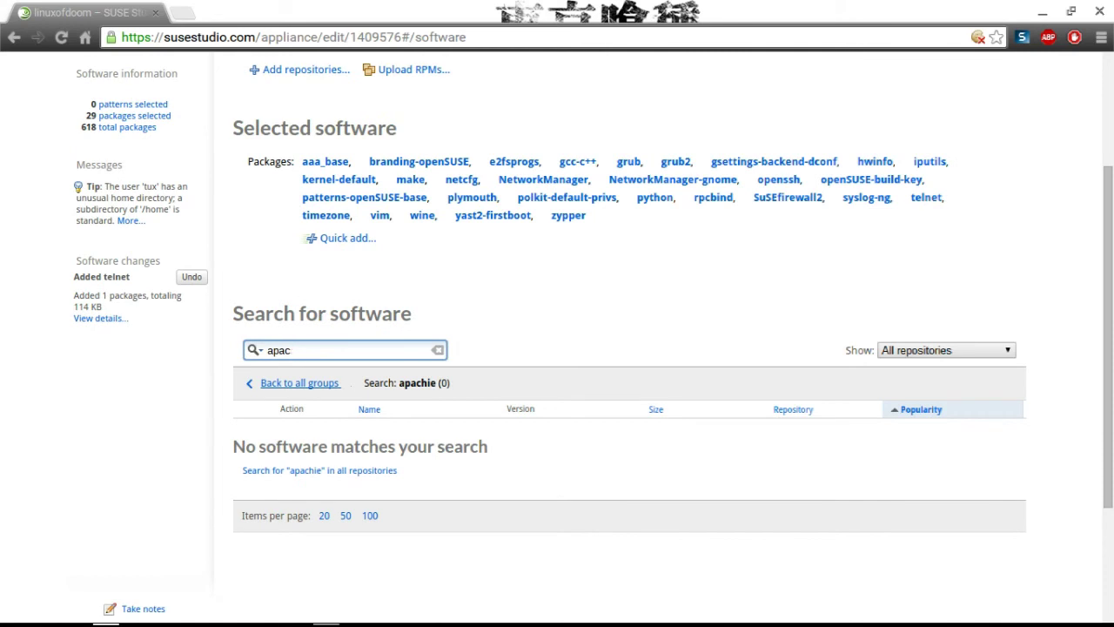
{"action": "type", "text": "h"}
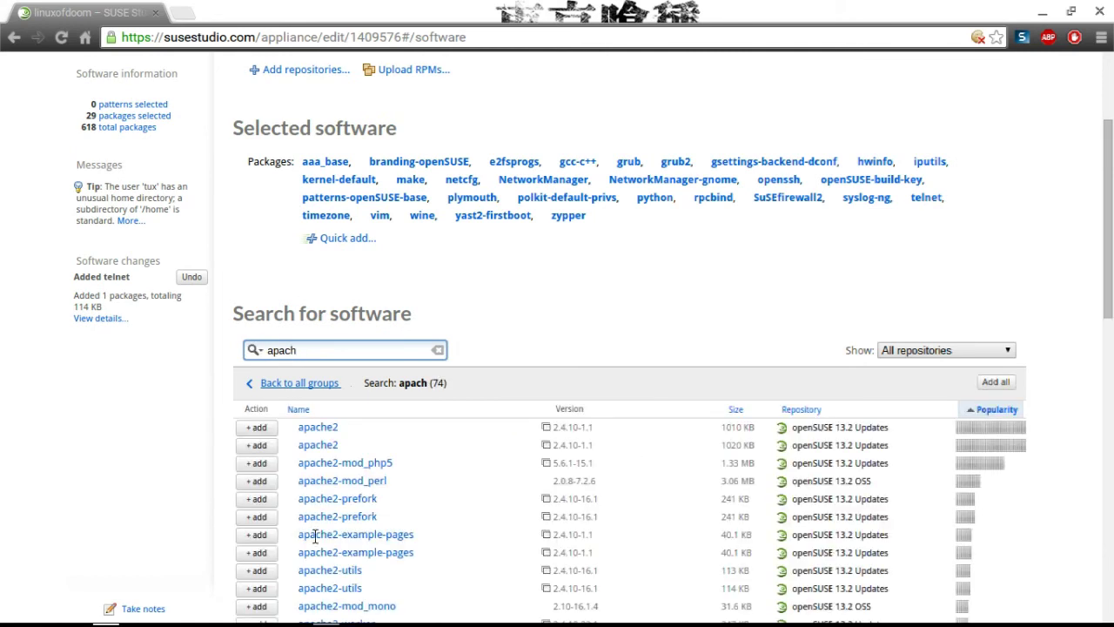
{"action": "left_click", "coordinate": [256, 427]}
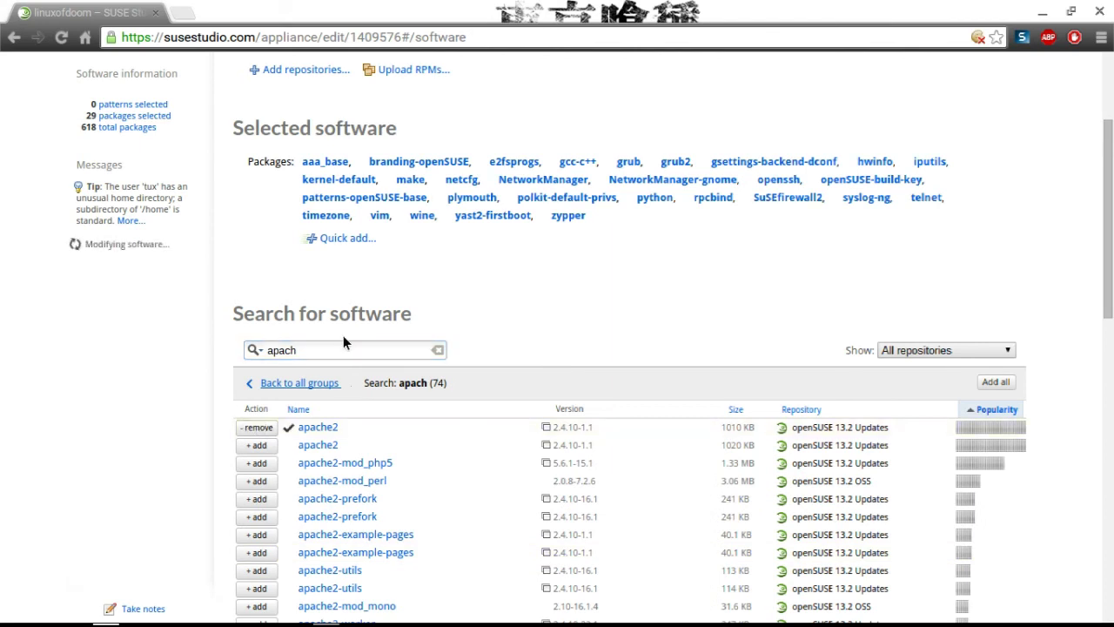
{"action": "scroll", "coordinate": [453, 306], "scroll_direction": "up", "scroll_amount": 2}
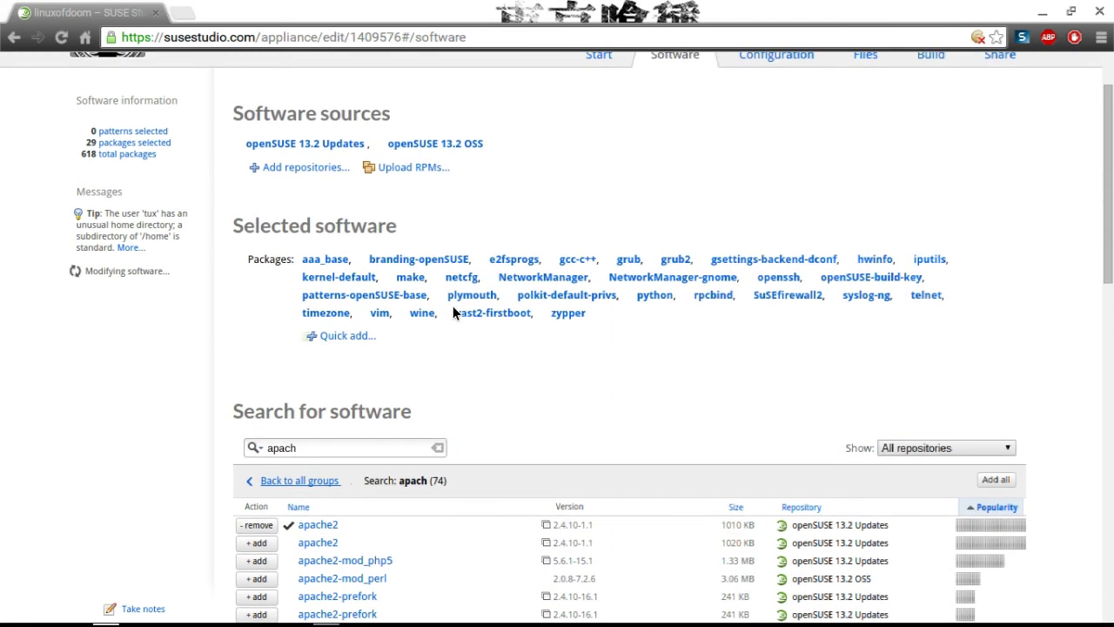
{"action": "scroll", "coordinate": [452, 305], "scroll_direction": "up", "scroll_amount": 2}
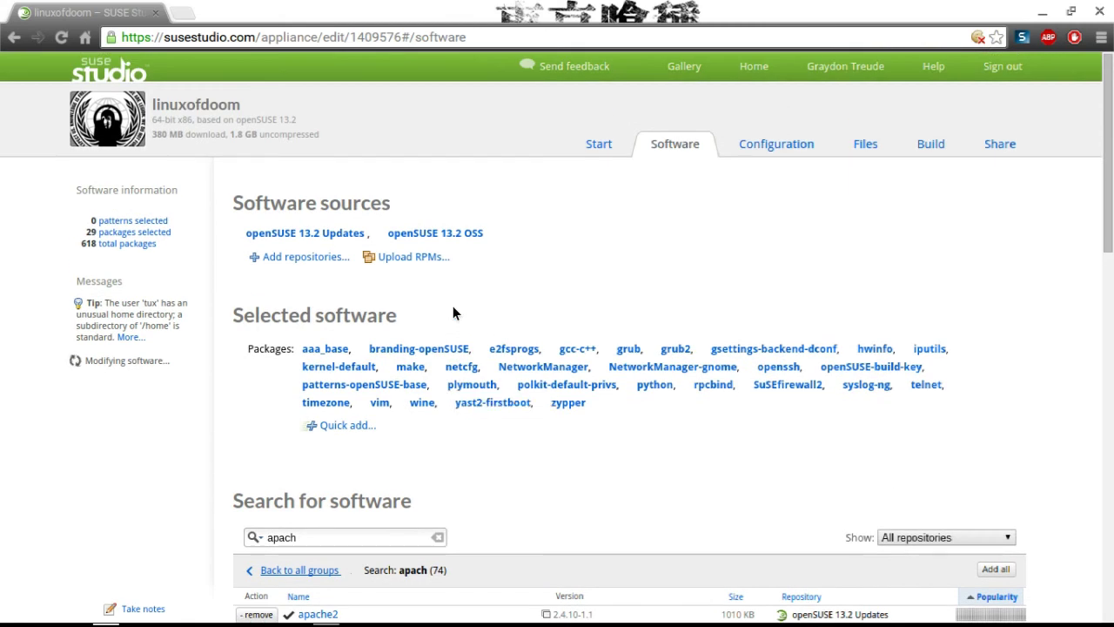
Change the appliance memory from 128 MB to 1000 MB in Configuration > Appliance.
{"action": "left_click", "coordinate": [766, 145]}
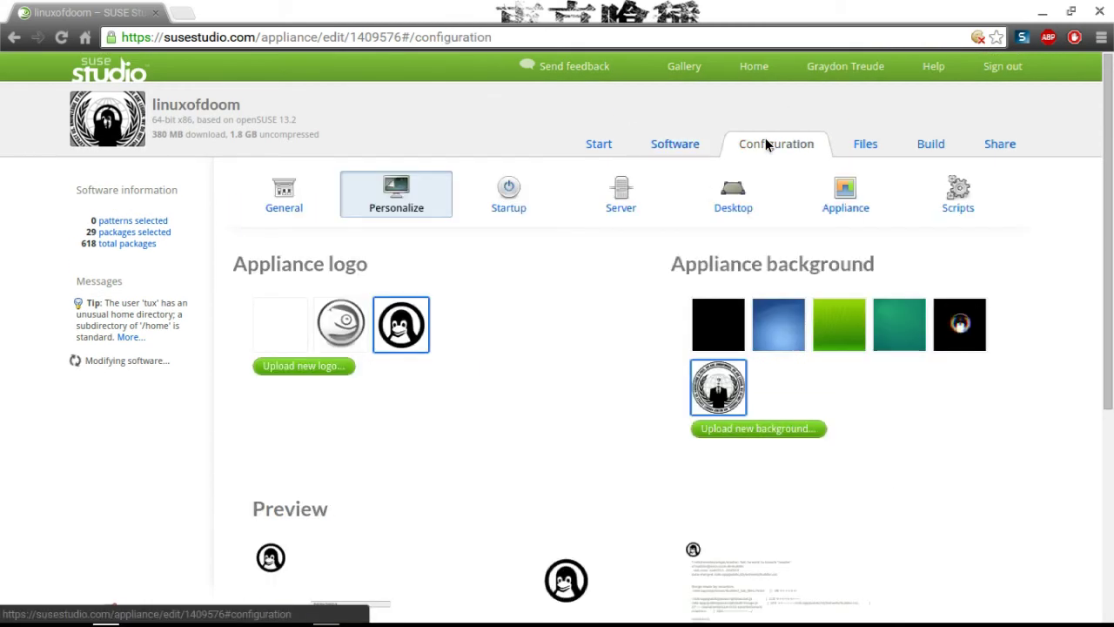
{"action": "left_click", "coordinate": [821, 219]}
{"action": "scroll", "coordinate": [818, 219], "scroll_direction": "down", "scroll_amount": 2}
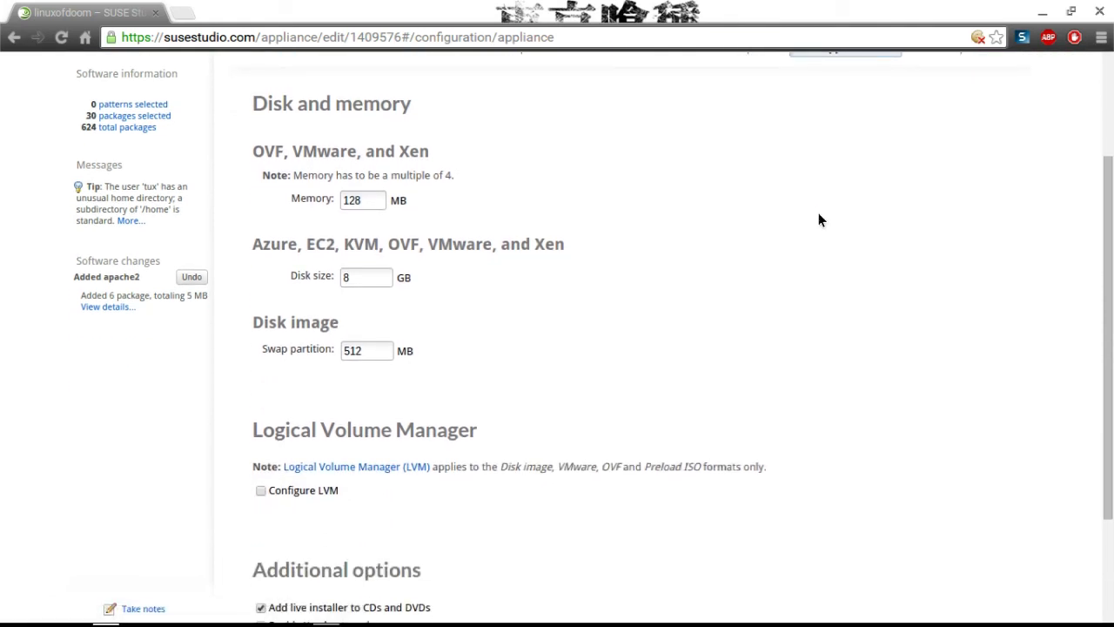
{"action": "left_click", "coordinate": [378, 200]}
{"action": "key", "text": "BackSpace"}
{"action": "key", "text": "BackSpace"}
{"action": "key", "text": "BackSpace"}
{"action": "type", "text": "1000"}
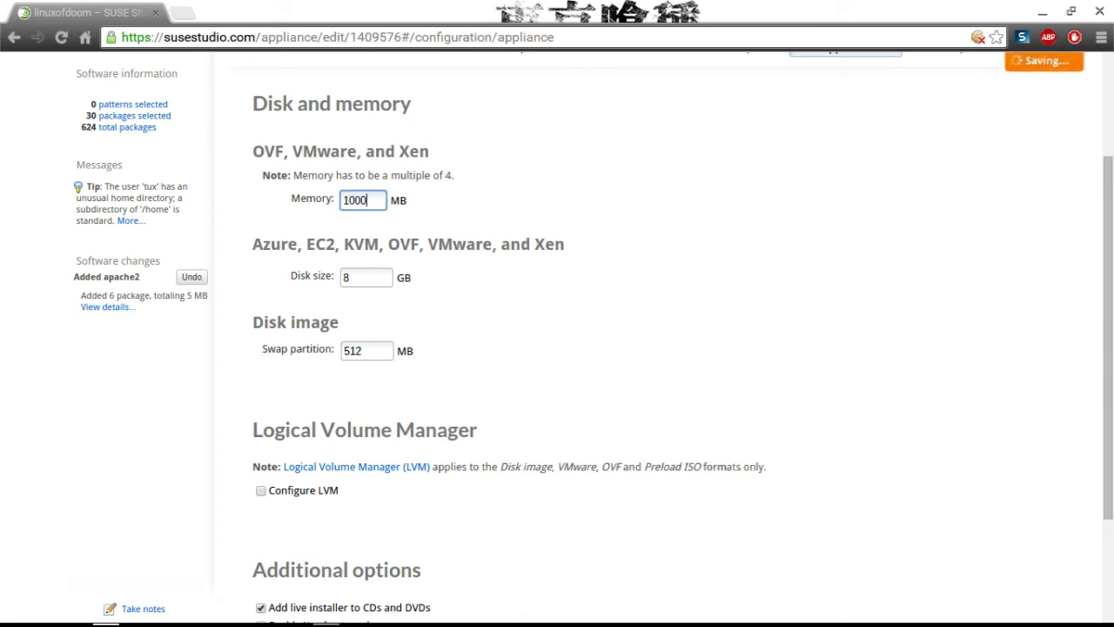
{"action": "right_click", "coordinate": [500, 257]}
{"action": "left_click", "coordinate": [617, 164]}
{"action": "scroll", "coordinate": [617, 171], "scroll_direction": "up", "scroll_amount": 1}
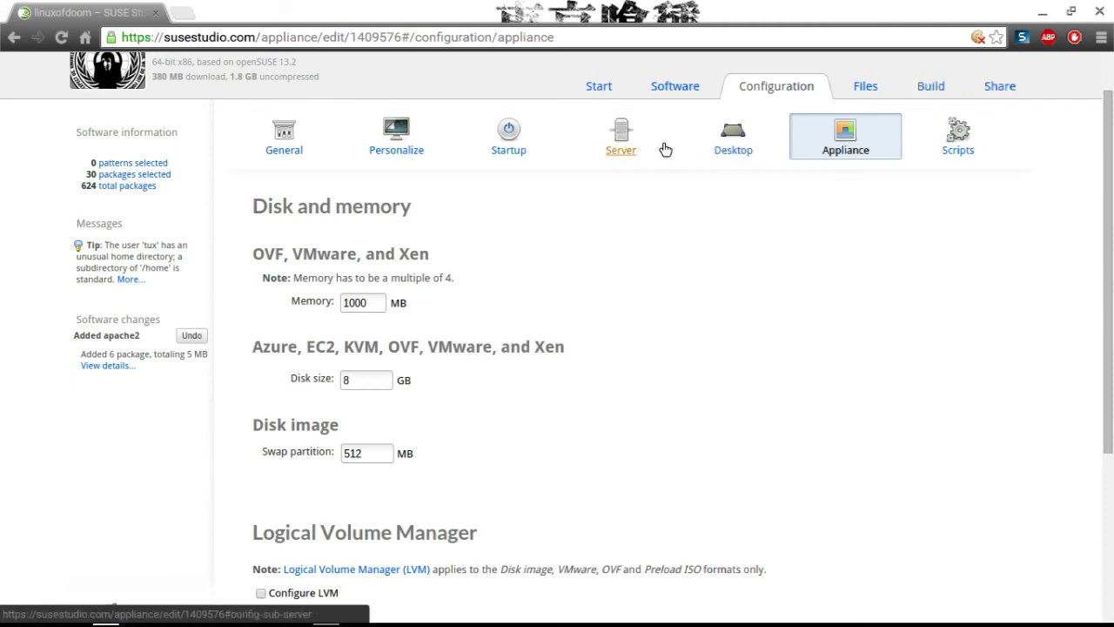
Edit the tux user's UID in General settings, then go to the Build page.
{"action": "left_click", "coordinate": [304, 143]}
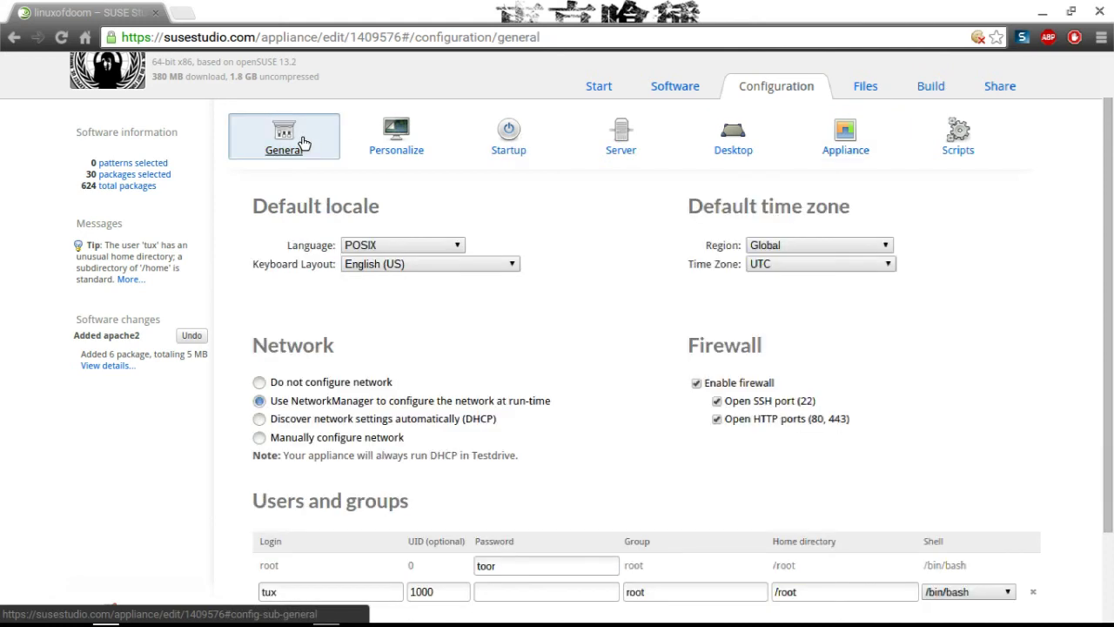
{"action": "scroll", "coordinate": [304, 144], "scroll_direction": "down", "scroll_amount": 2}
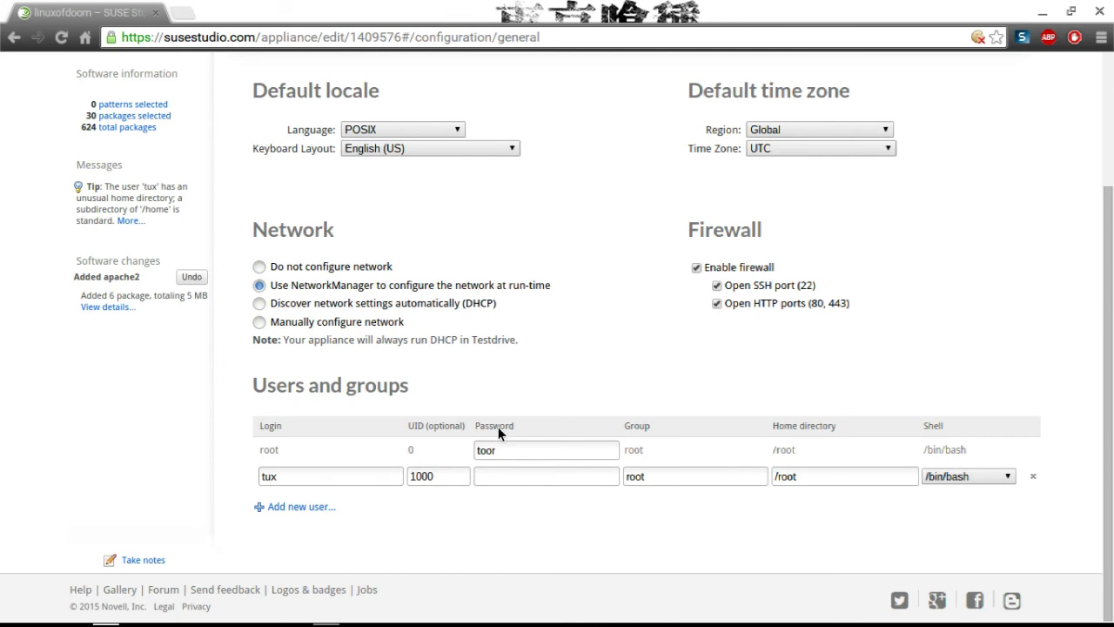
{"action": "left_click", "coordinate": [457, 474]}
{"action": "key", "text": "BackSpace"}
{"action": "key", "text": "BackSpace"}
{"action": "key", "text": "BackSpace"}
{"action": "key", "text": "BackSpace"}
{"action": "type", "text": "1000"}
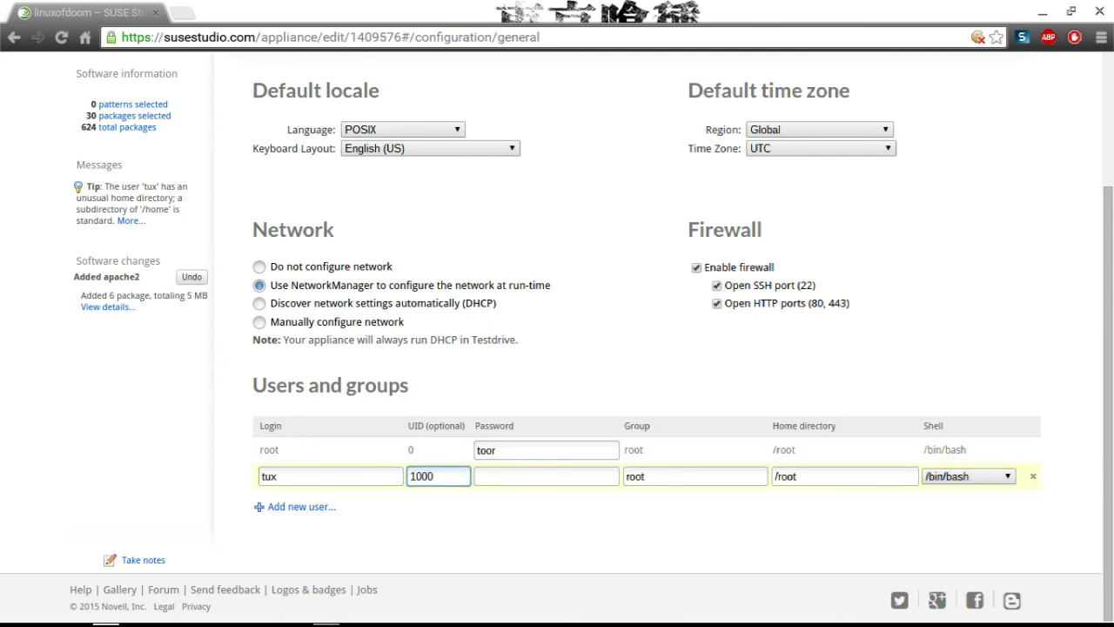
{"action": "key", "text": "BackSpace"}
{"action": "key", "text": "BackSpace"}
{"action": "key", "text": "BackSpace"}
{"action": "key", "text": "BackSpace"}
{"action": "type", "text": "1000"}
{"action": "key", "text": "BackSpace"}
{"action": "key", "text": "BackSpace"}
{"action": "key", "text": "BackSpace"}
{"action": "key", "text": "BackSpace"}
{"action": "key", "text": "BackSpace"}
{"action": "key", "text": "BackSpace"}
{"action": "key", "text": "BackSpace"}
{"action": "key", "text": "BackSpace"}
{"action": "scroll", "coordinate": [1070, 262], "scroll_direction": "up", "scroll_amount": 3}
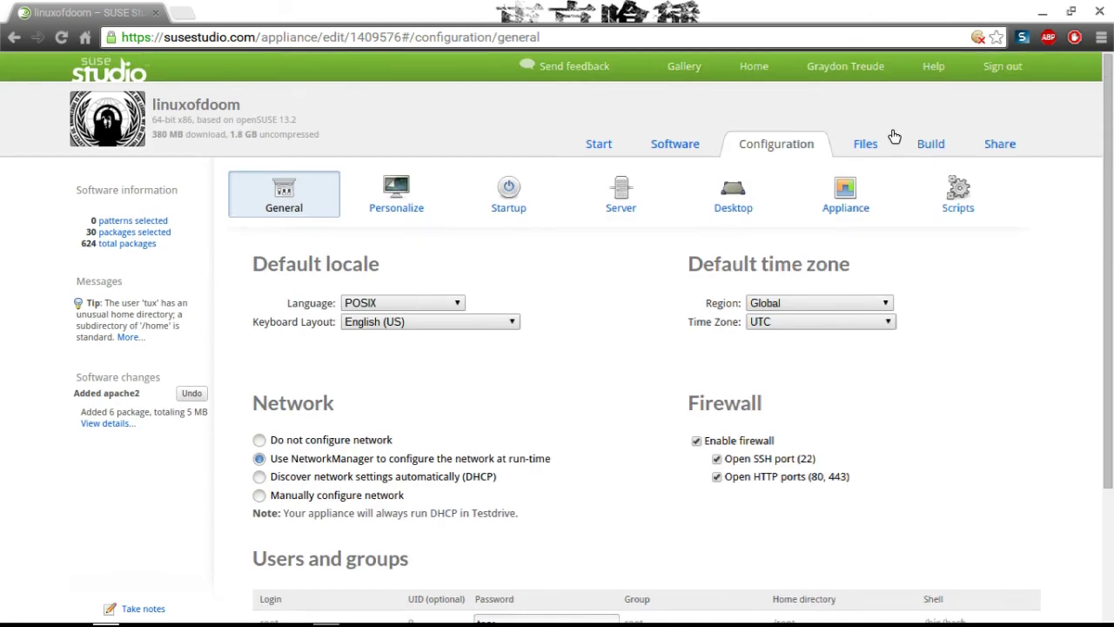
{"action": "left_click", "coordinate": [919, 143]}
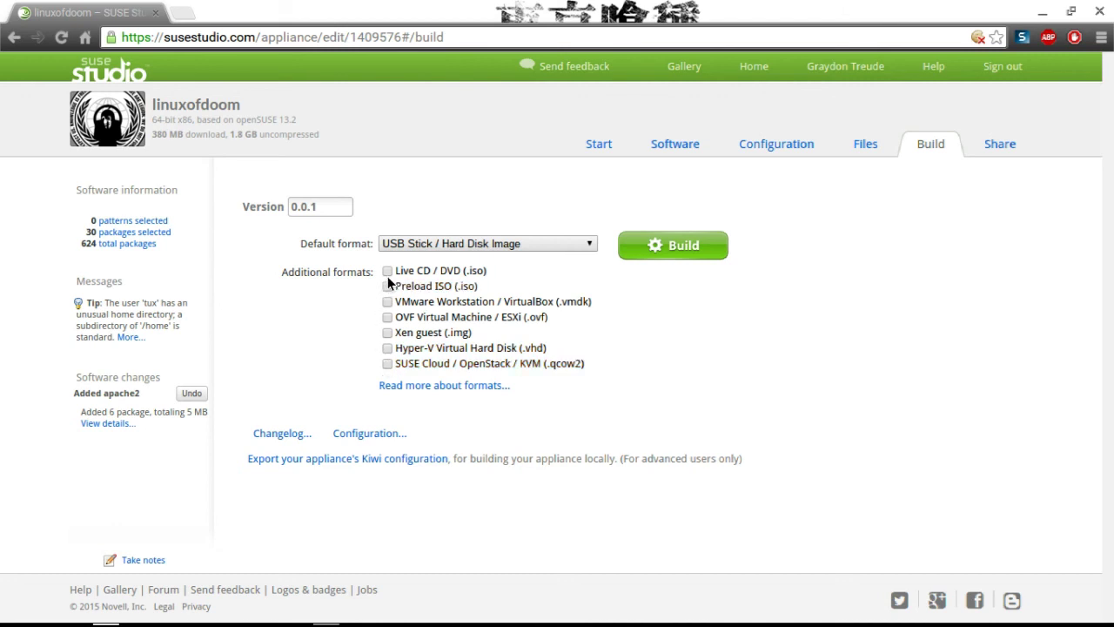
Change the version from 0.0.1 to 2.0.0, leaving USB Stick / Hard Disk Image as default format.
{"action": "left_click", "coordinate": [332, 204]}
{"action": "key", "text": "BackSpace"}
{"action": "key", "text": "BackSpace"}
{"action": "key", "text": "BackSpace"}
{"action": "key", "text": "BackSpace"}
{"action": "key", "text": "BackSpace"}
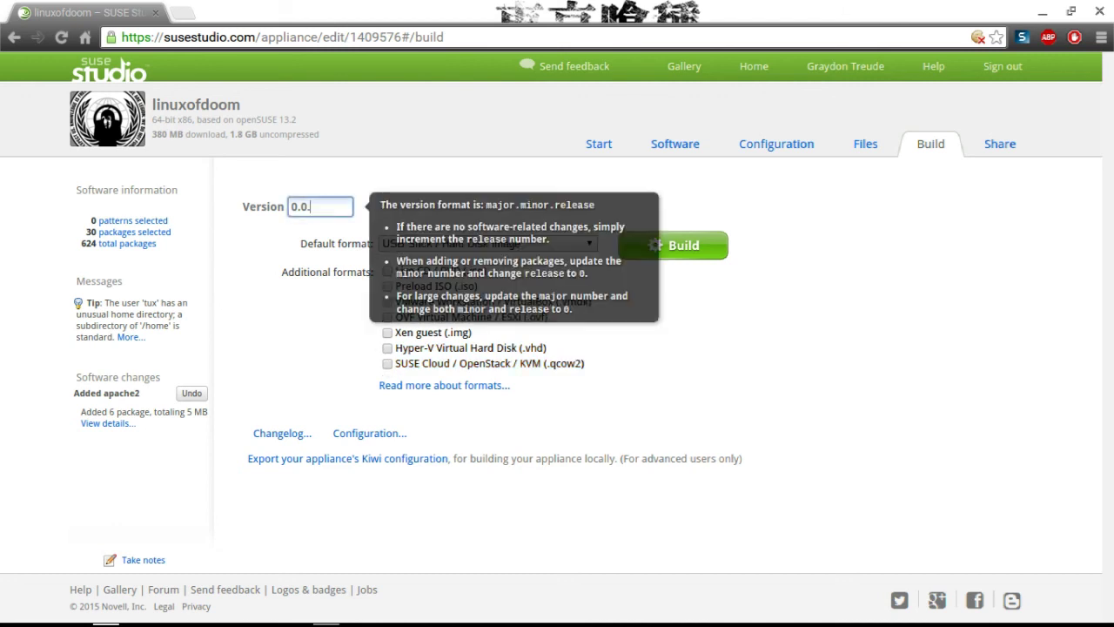
{"action": "type", "text": "2.0.0"}
{"action": "left_click", "coordinate": [309, 389]}
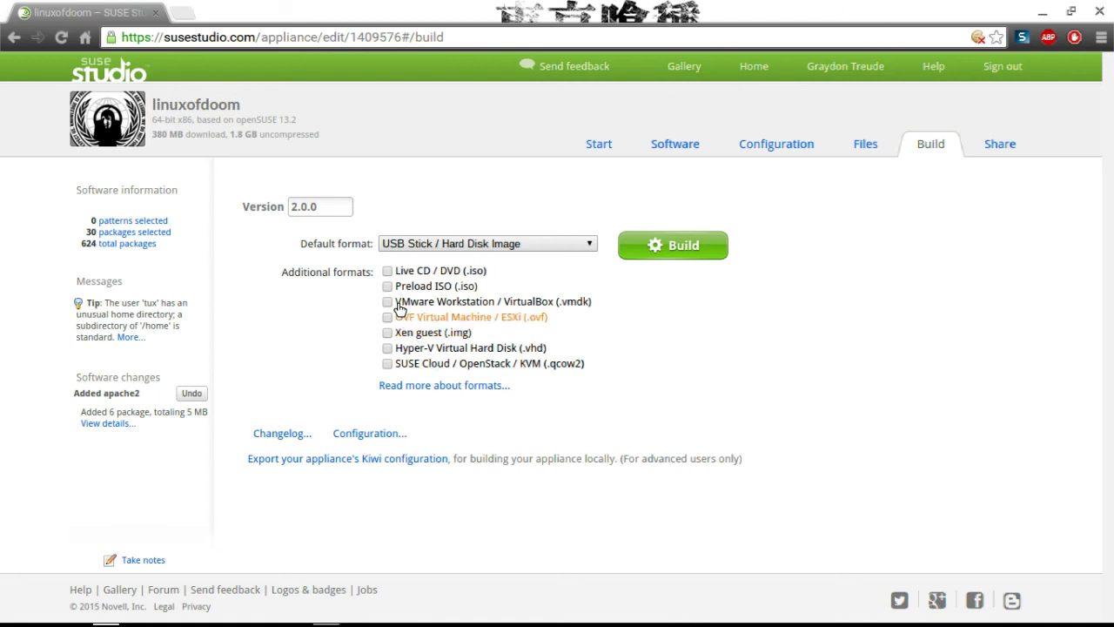
{"action": "left_click", "coordinate": [453, 248]}
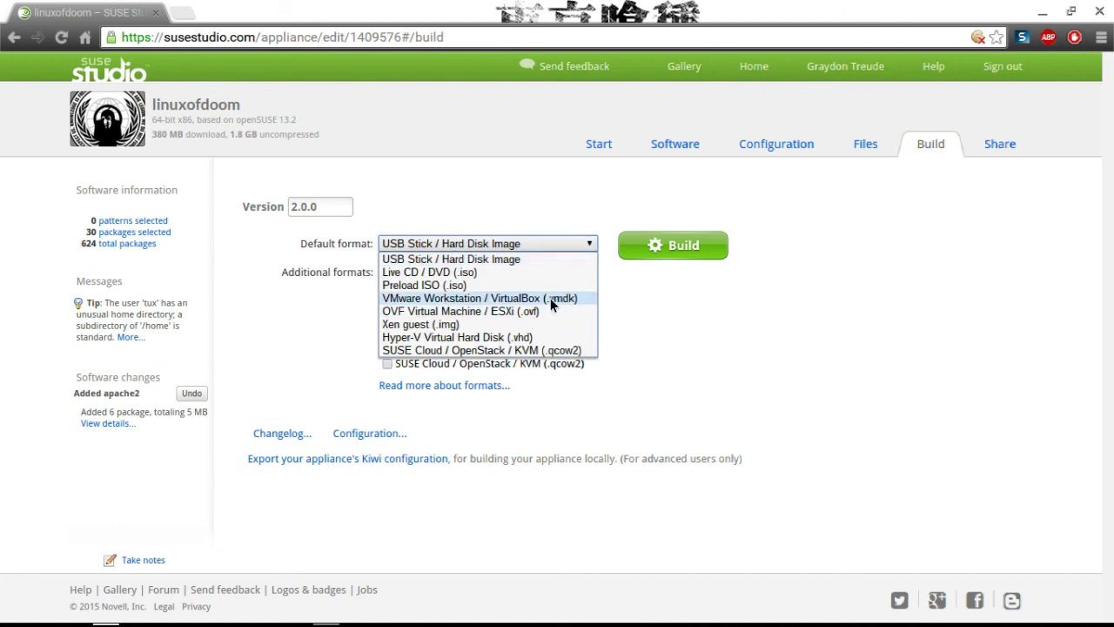
{"action": "left_click", "coordinate": [709, 323]}
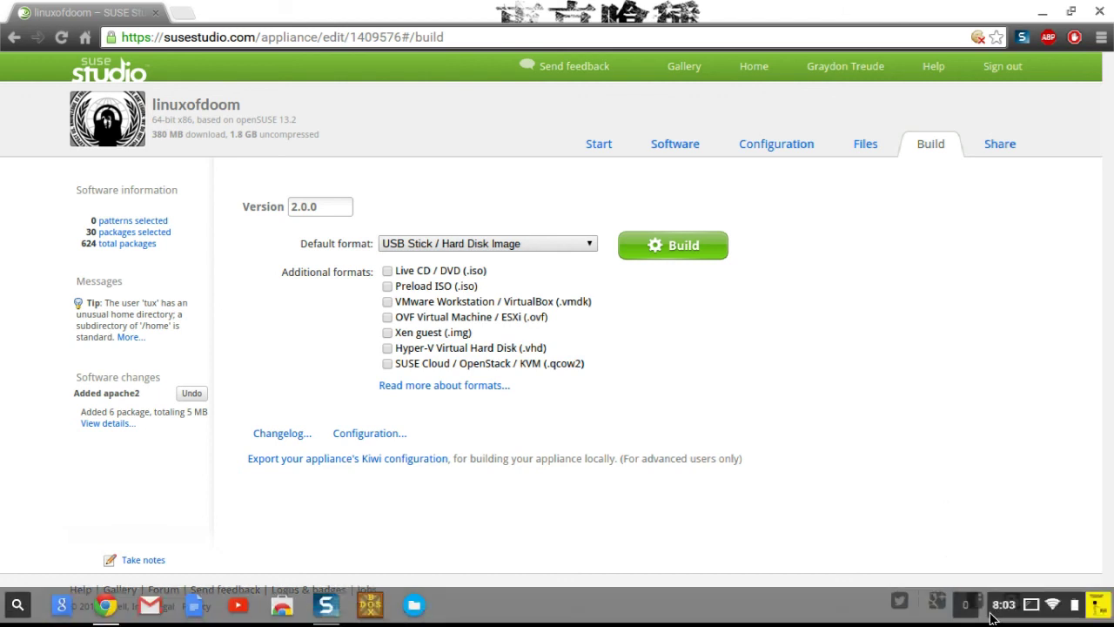
{"action": "left_click", "coordinate": [968, 607]}
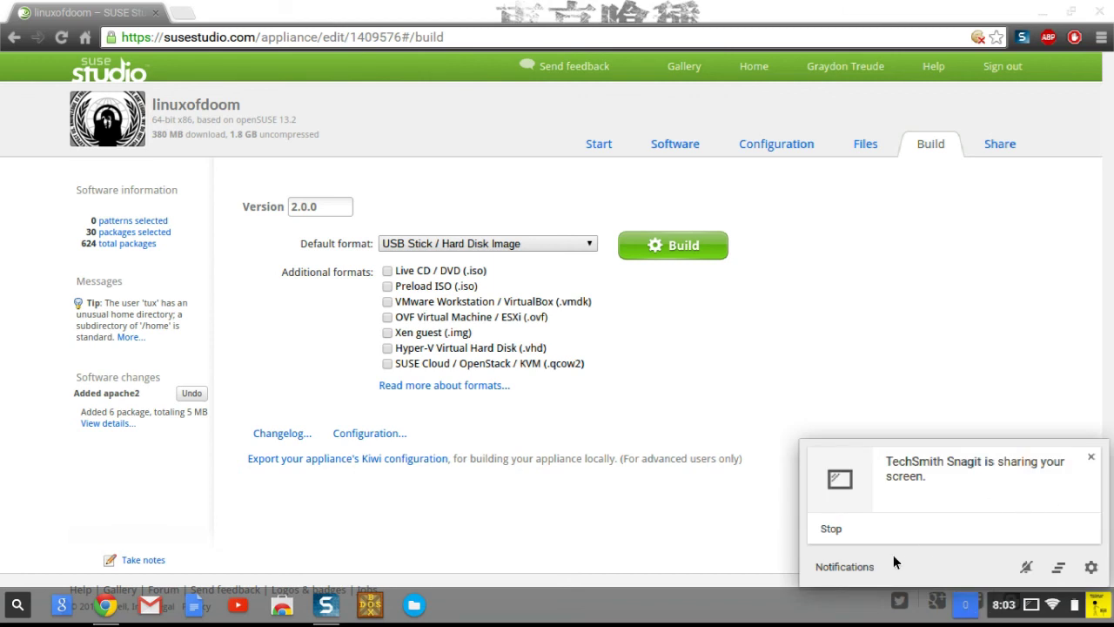